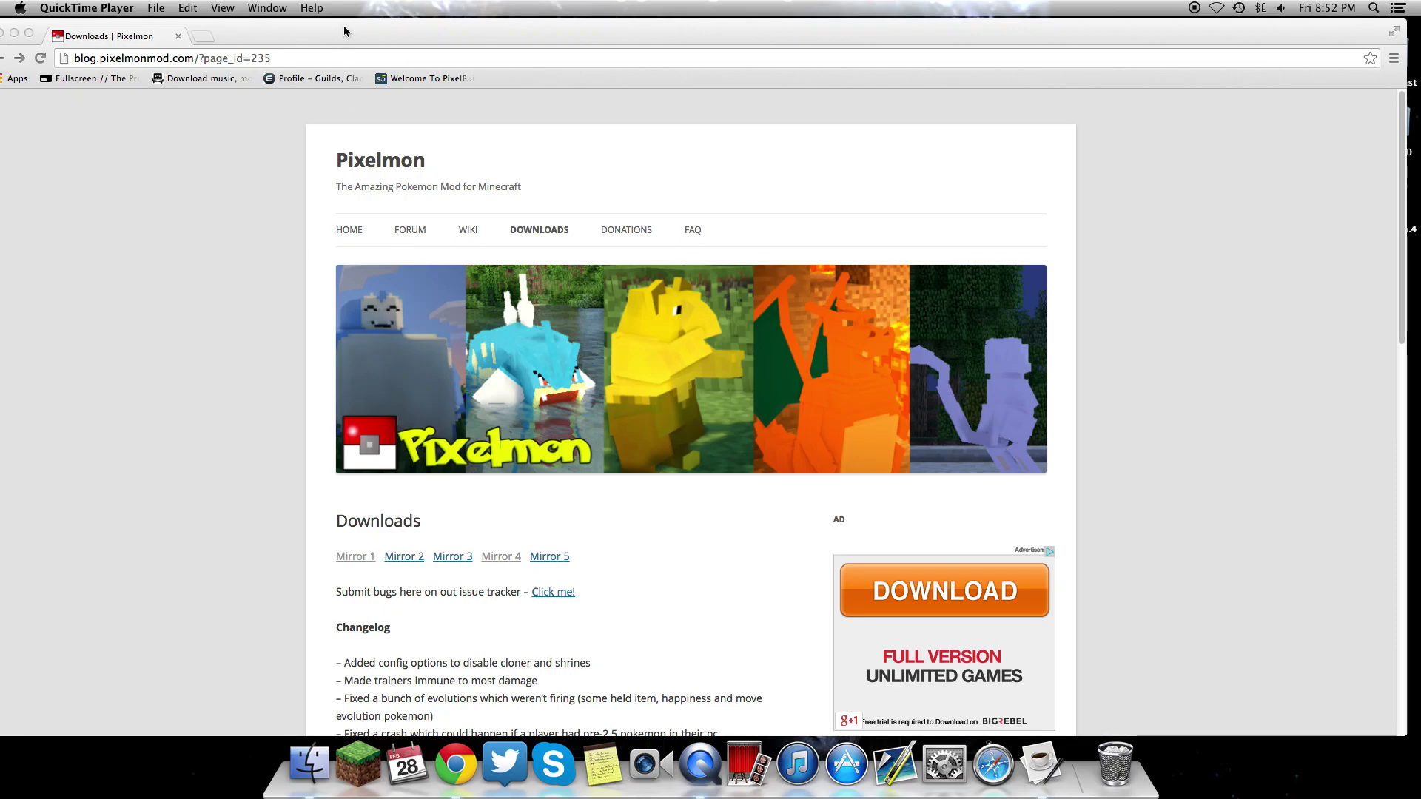
Close the Feed the Beast Launcher window behind the browser and move the browser window back into place
drag(343, 25, 365, 288)
drag(307, 86, 538, 62)
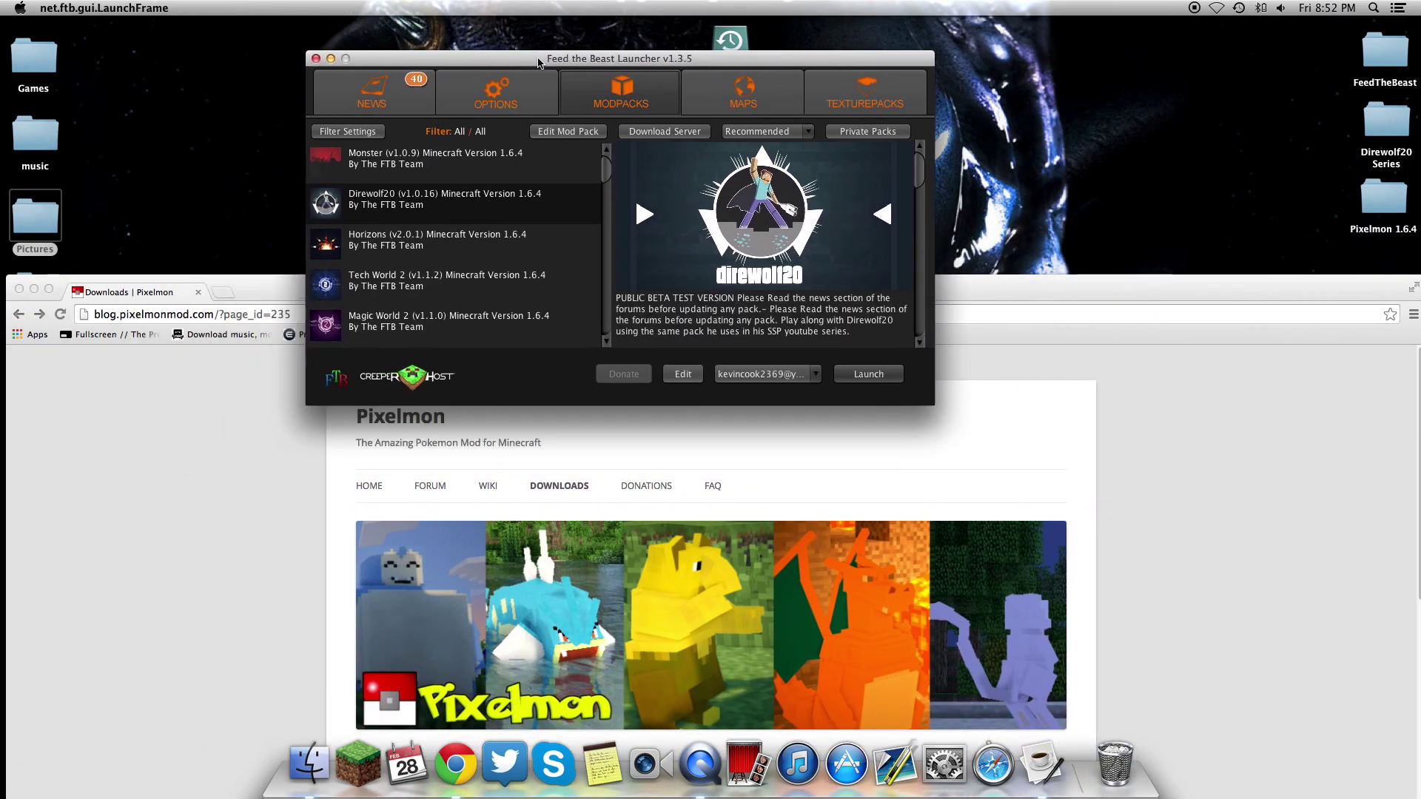
click(316, 58)
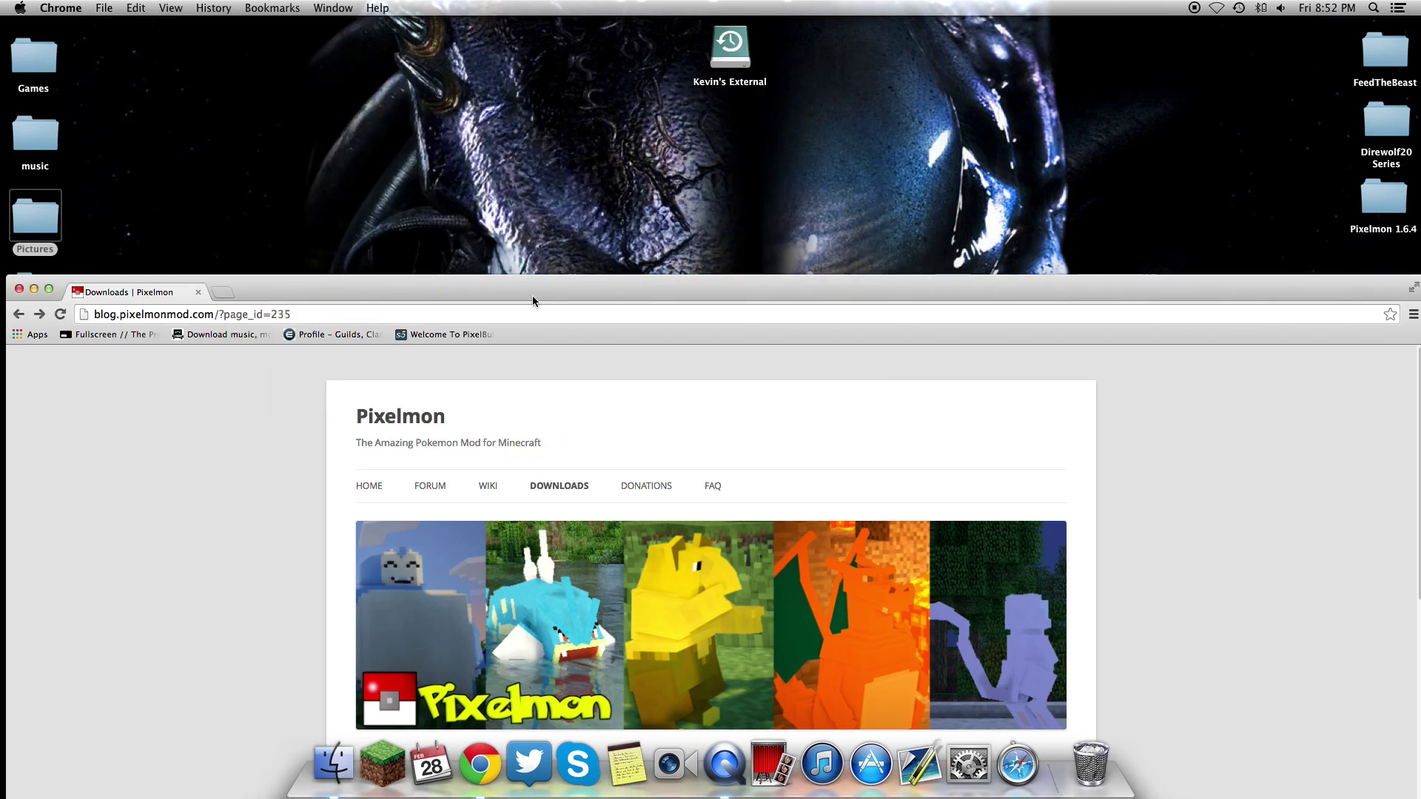
drag(531, 286, 552, 42)
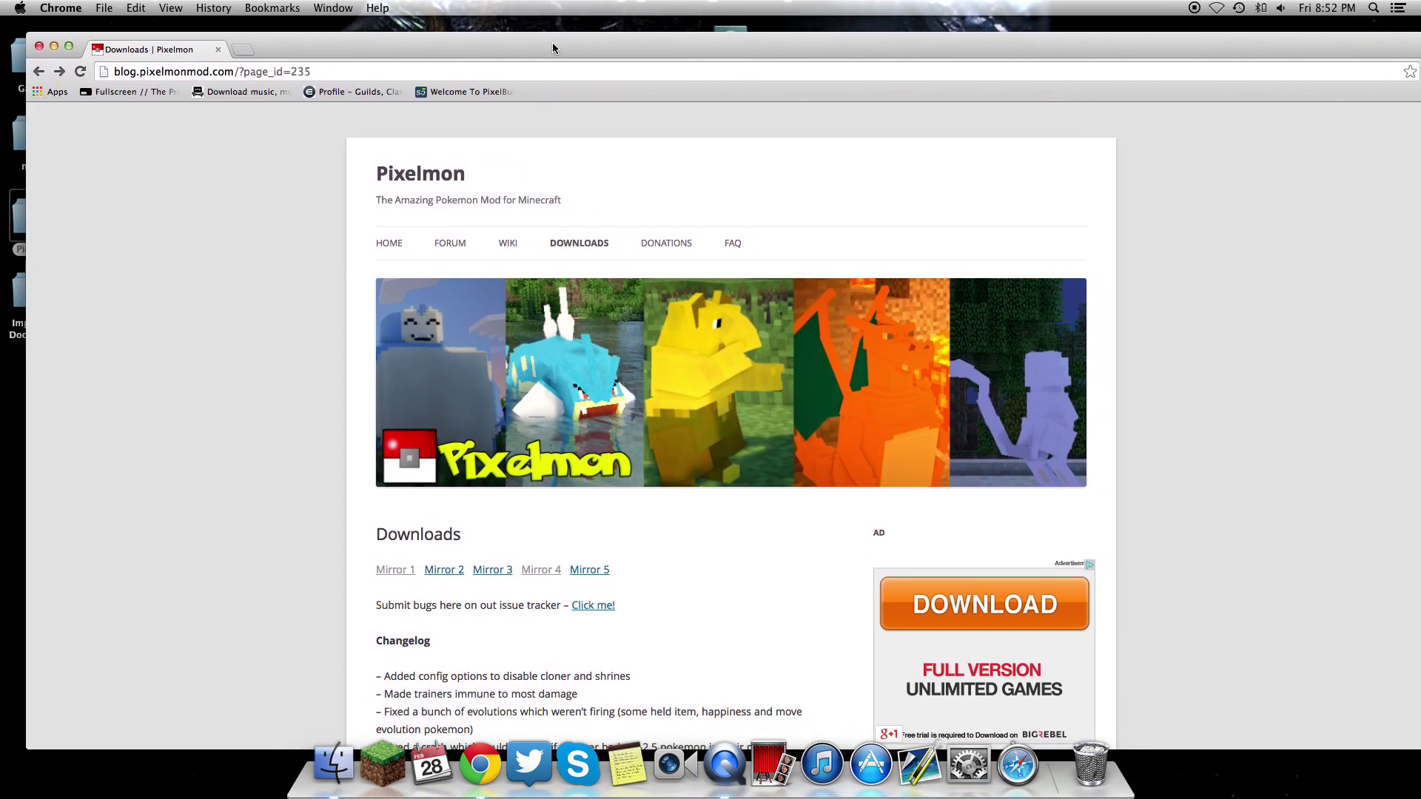
Go to google.com, search for "pixelmon" and open the official Pixelmon mod site from the results
click(355, 72)
text(google.com)
key(Return)
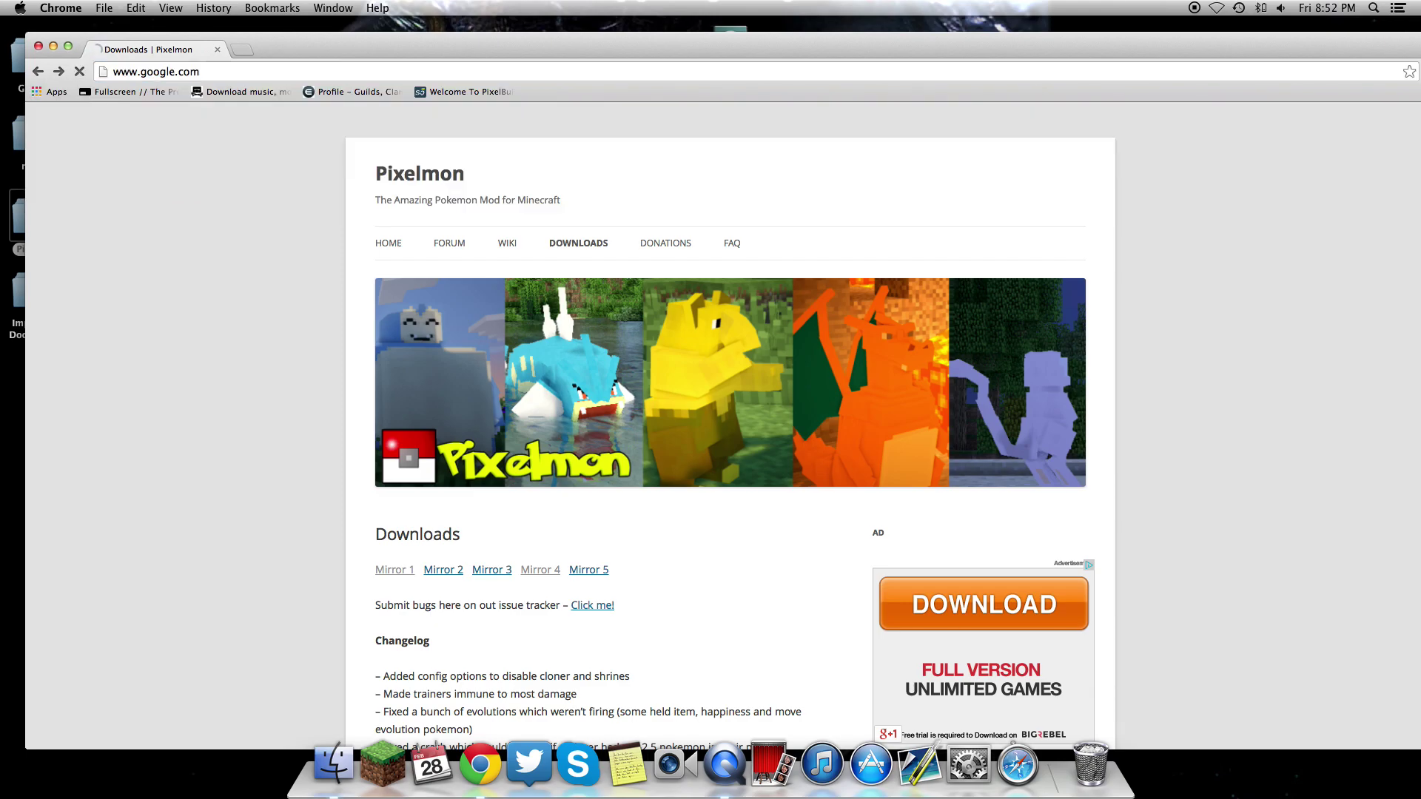
text(pixelmon)
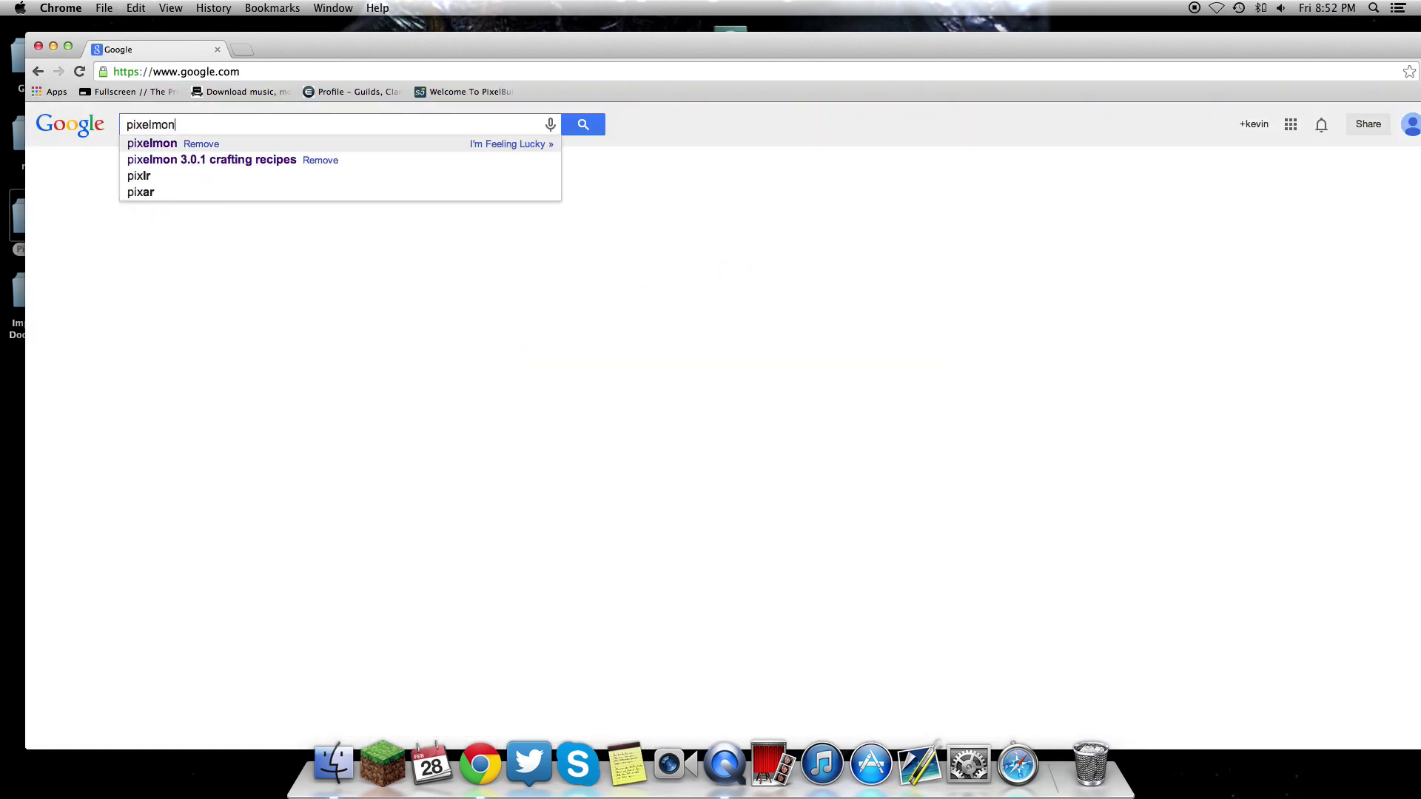
key(Return)
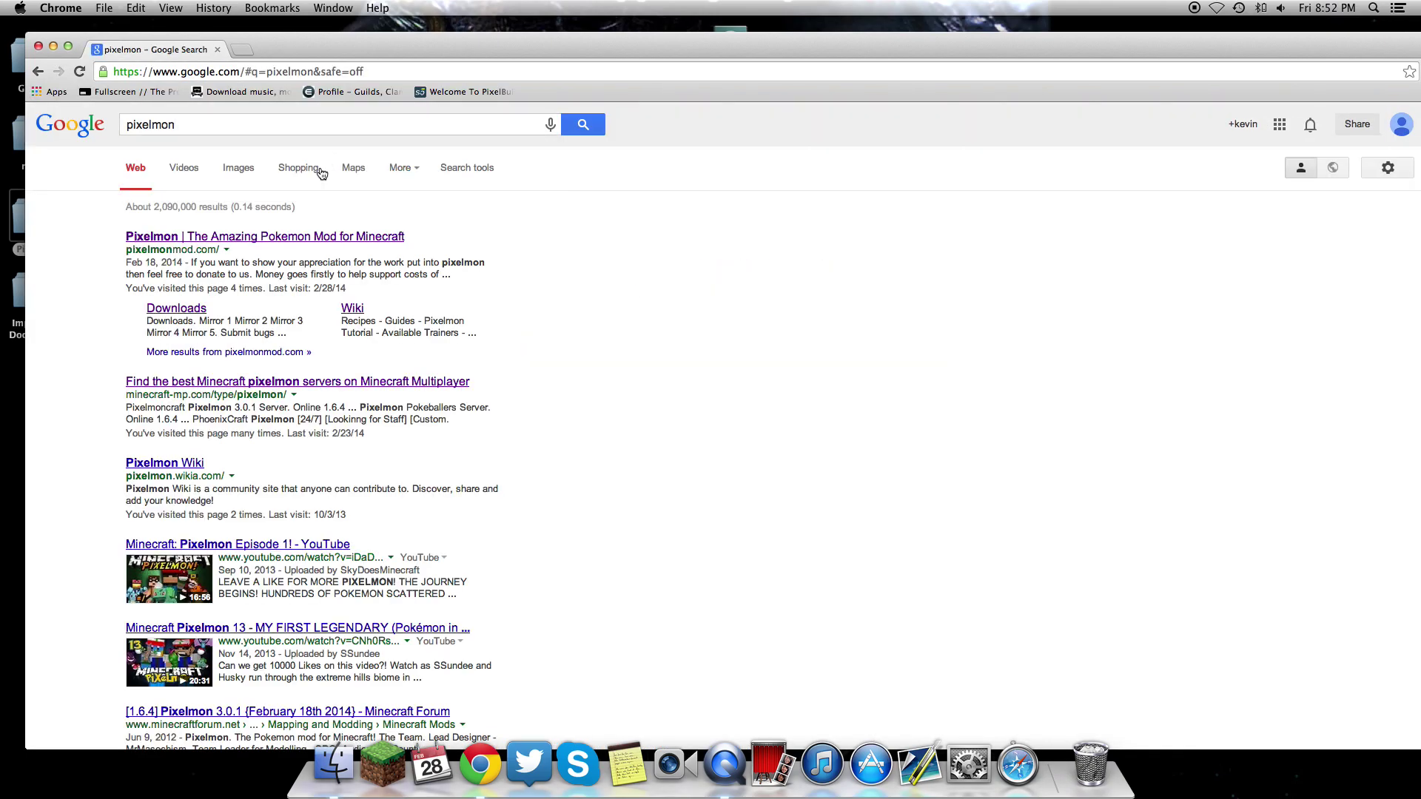
click(240, 236)
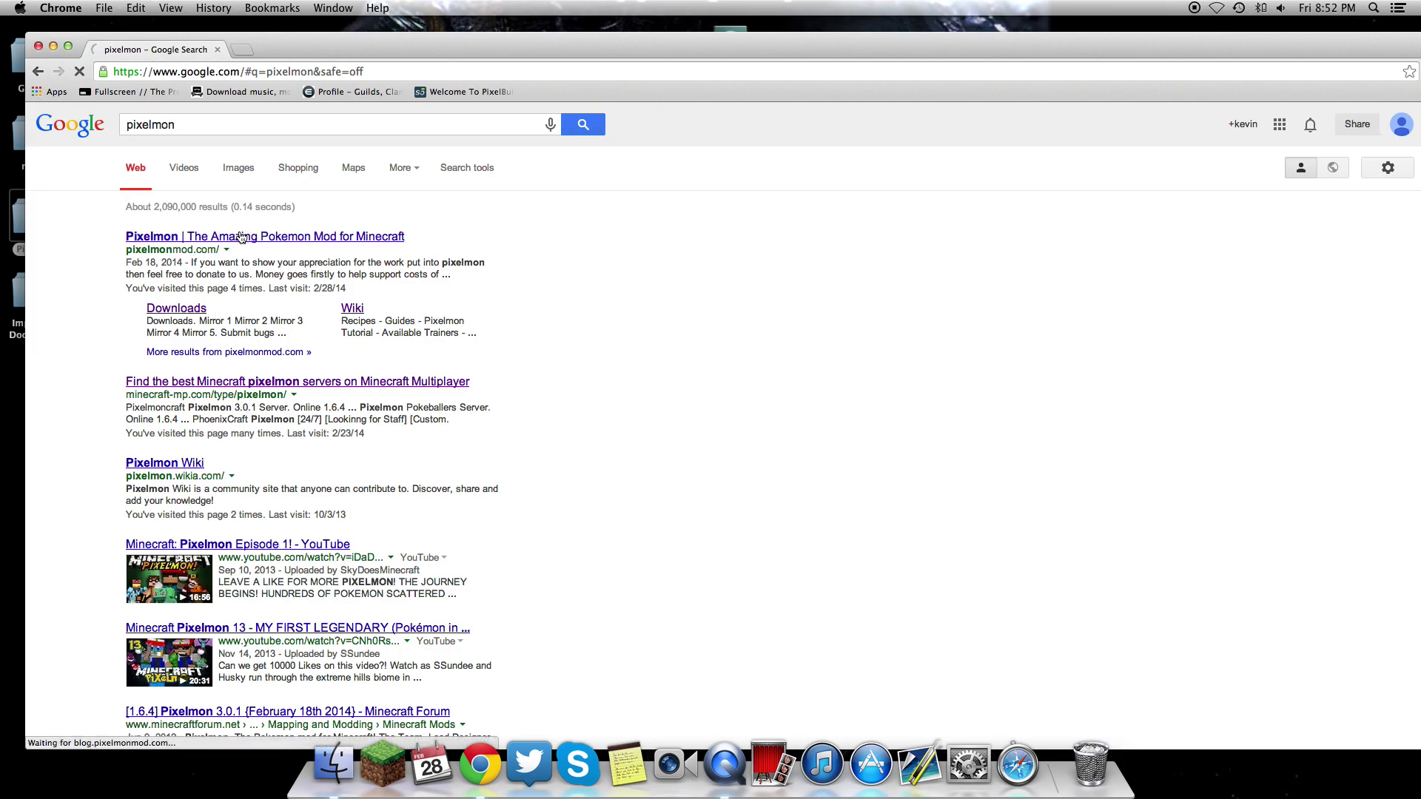
drag(293, 52, 272, 40)
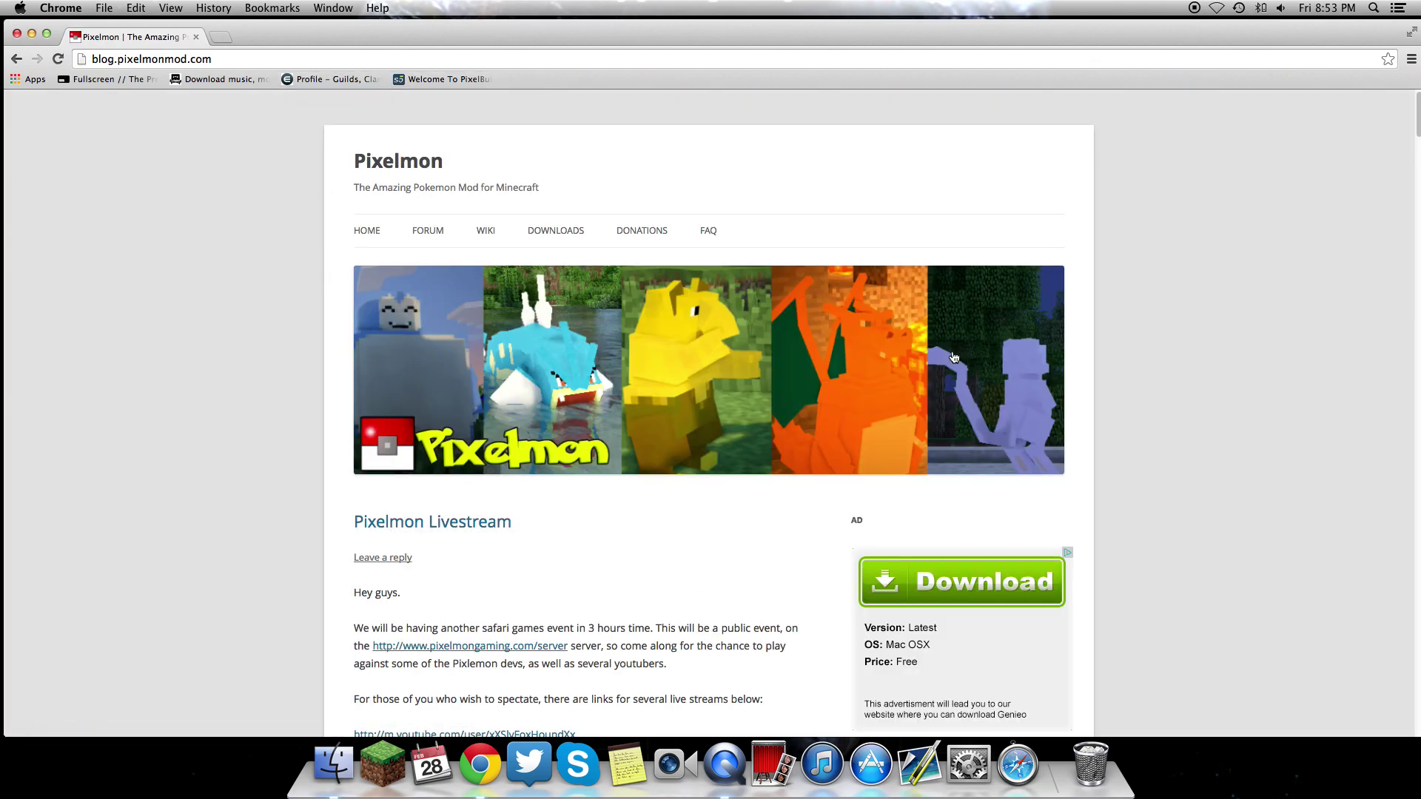
Open the Pixelmon site's Downloads page at the mirror links and changelog
click(576, 233)
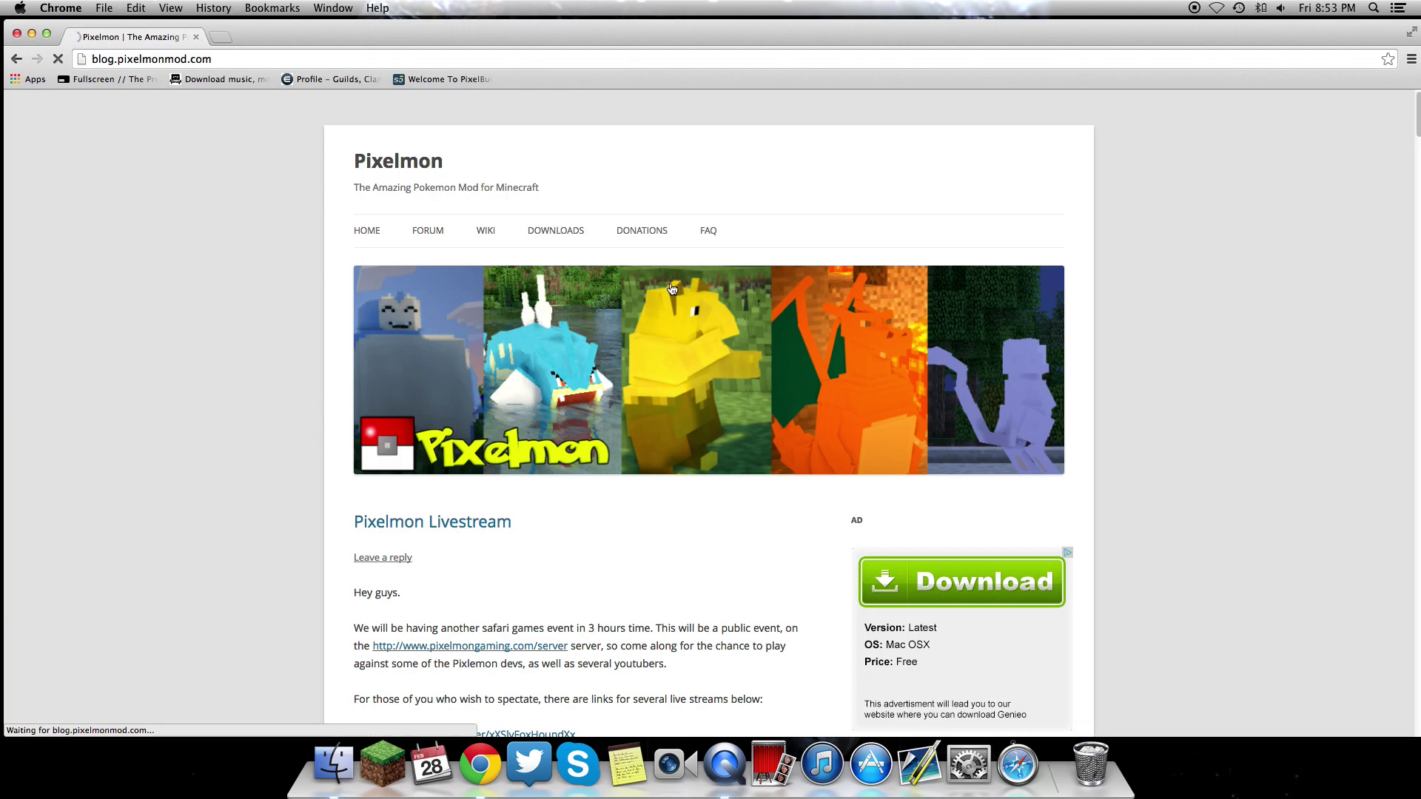
click(548, 235)
scroll(546, 231, down, 10)
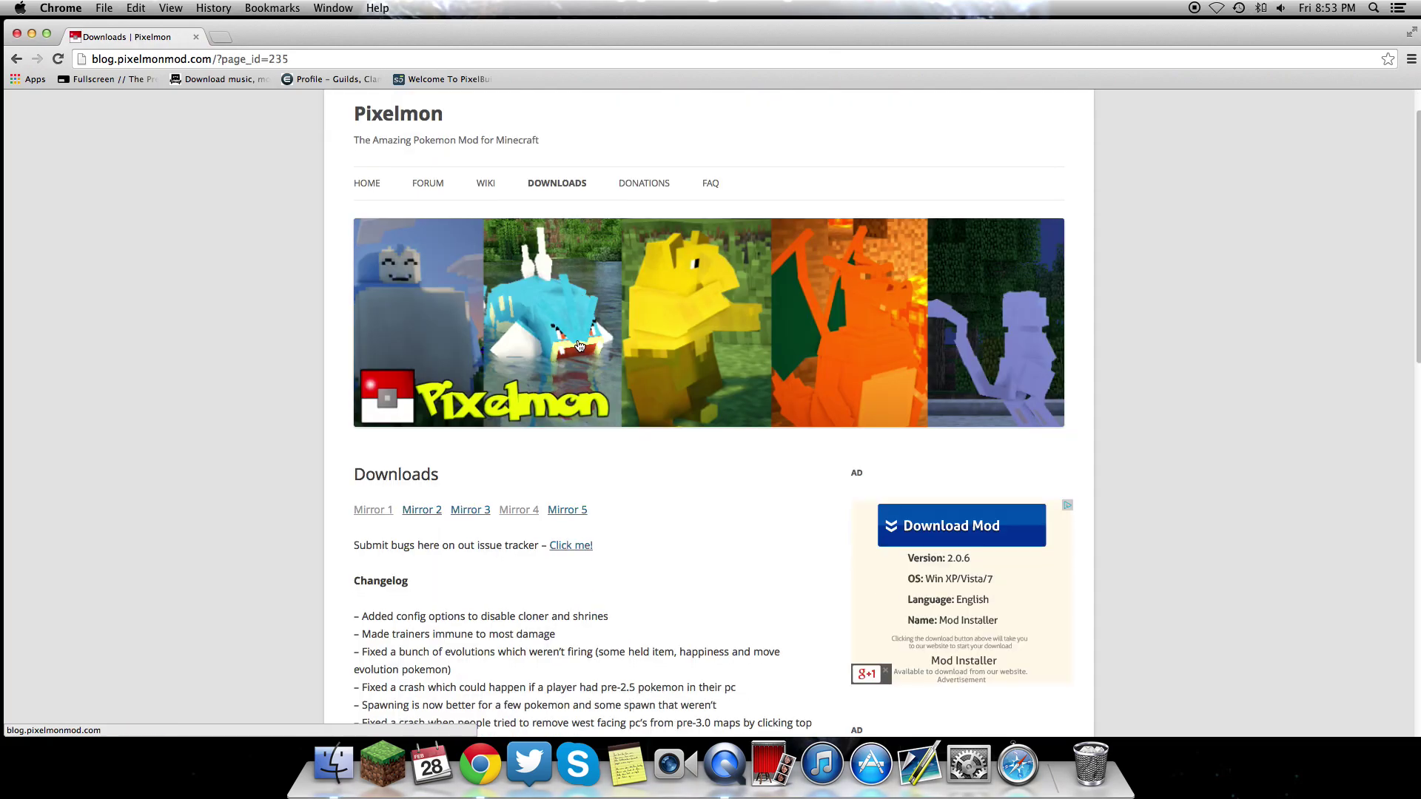
scroll(509, 538, down, 3)
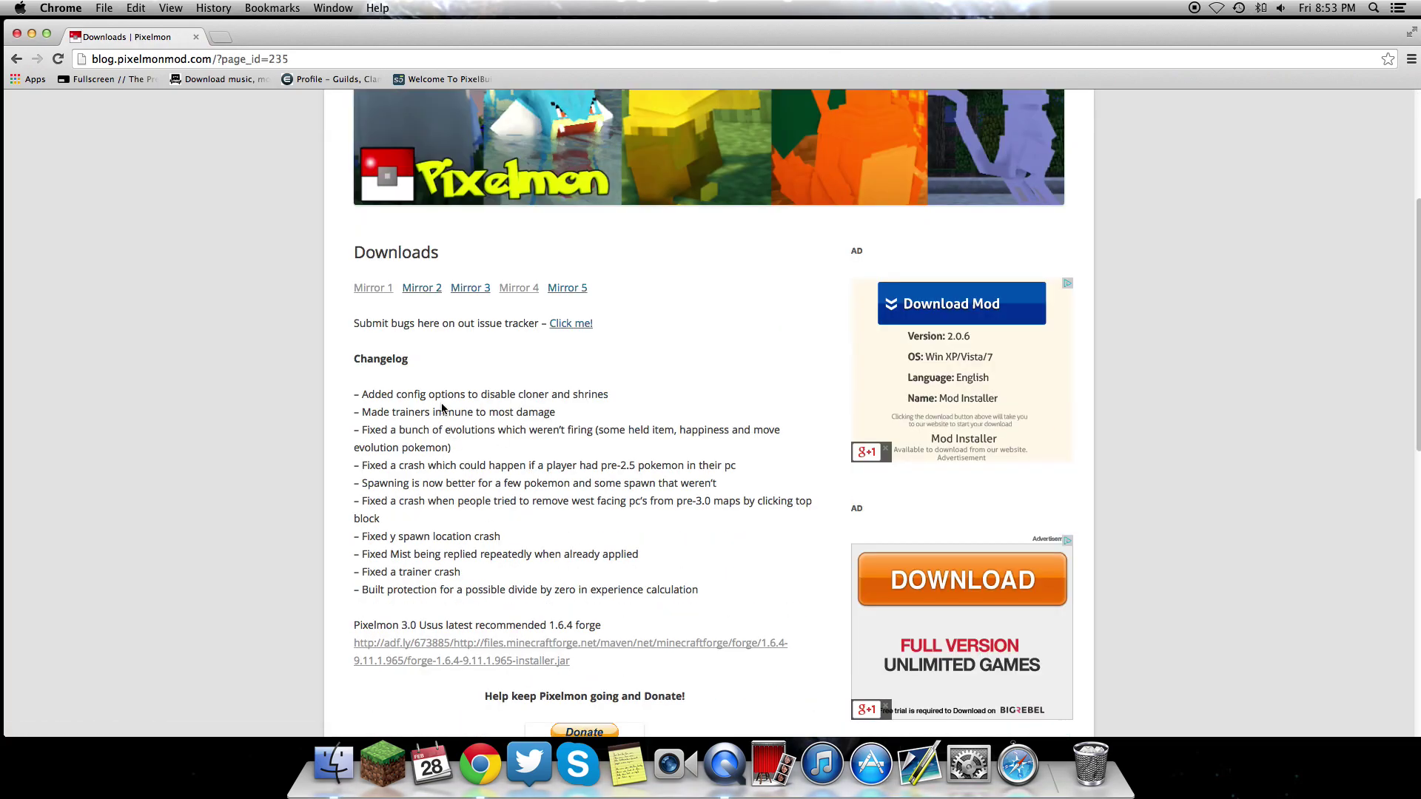
Start the Pixelmon 3.0.1.zip download through Mirror 1, skipping the ad page, and cancel the transfer
click(383, 290)
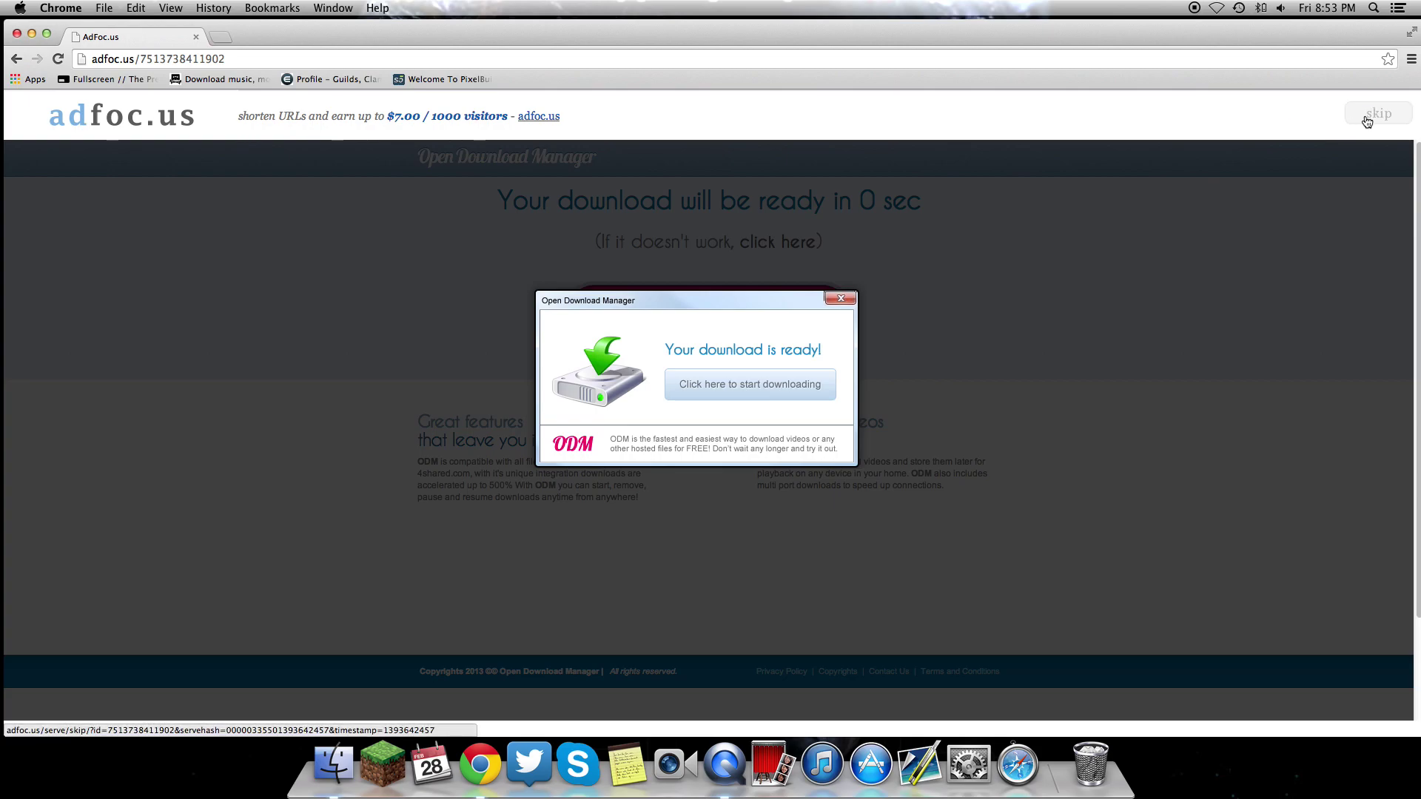
click(1363, 120)
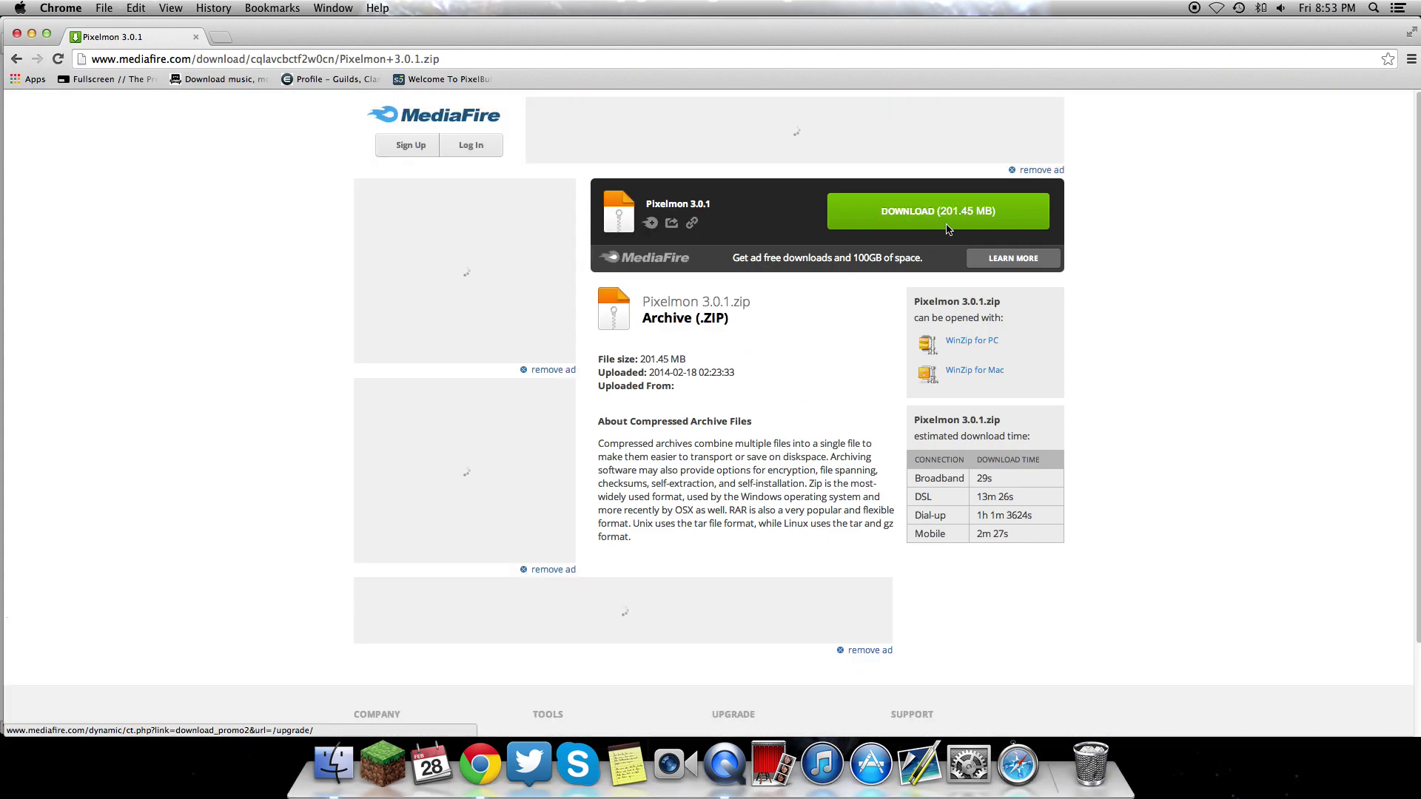
click(950, 214)
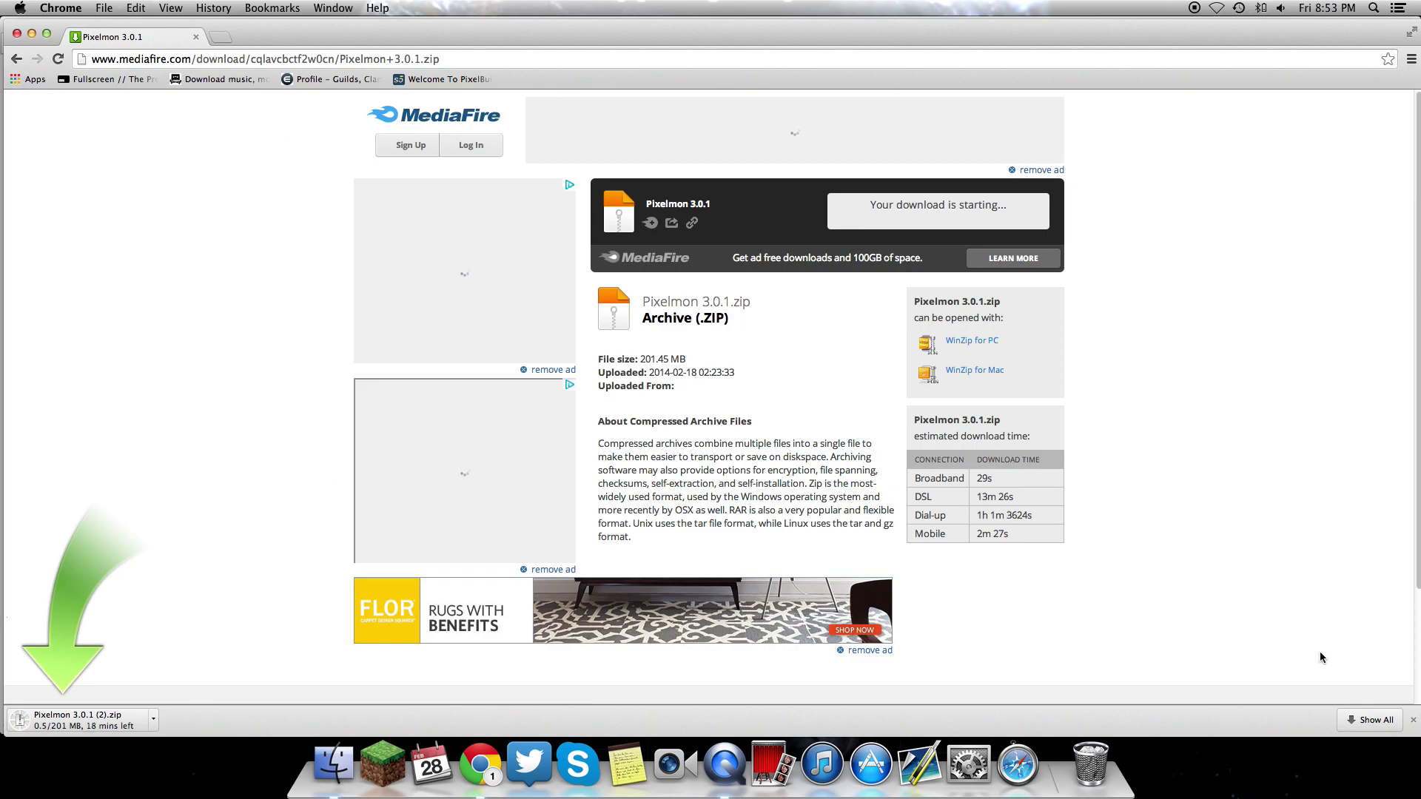
click(155, 724)
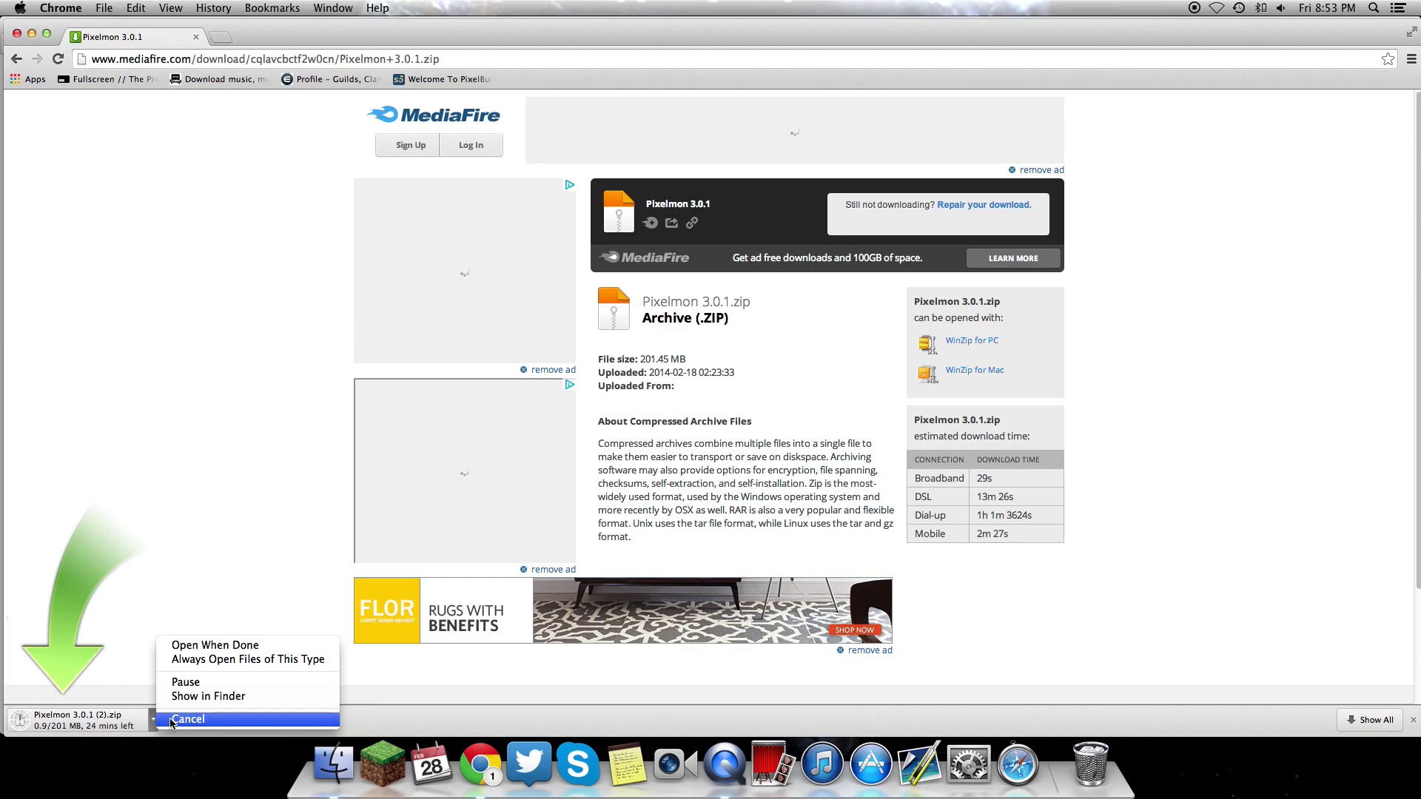
click(171, 721)
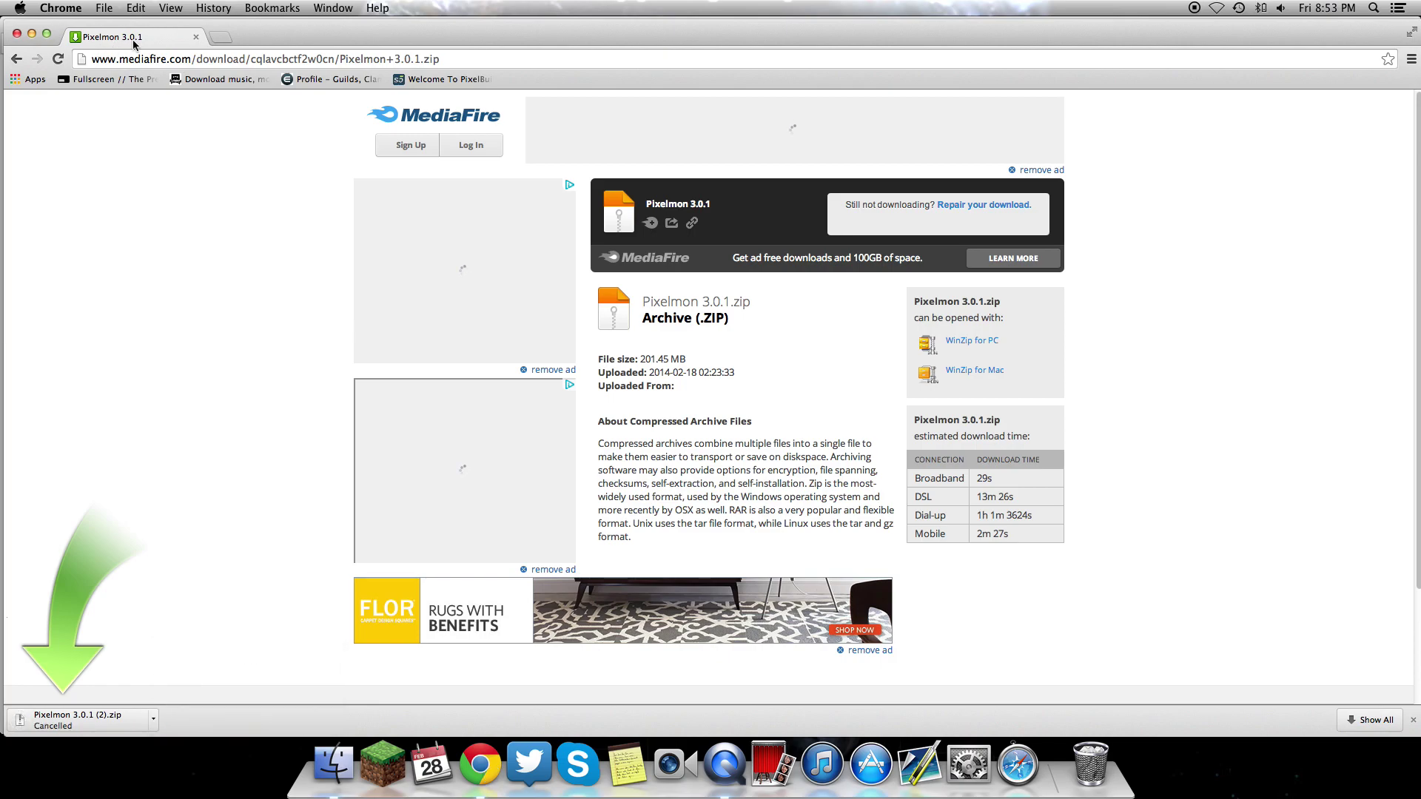
Close the StartVG and MacKeeper pop-up windows behind the browser and move the browser window back into place
drag(133, 44, 169, 242)
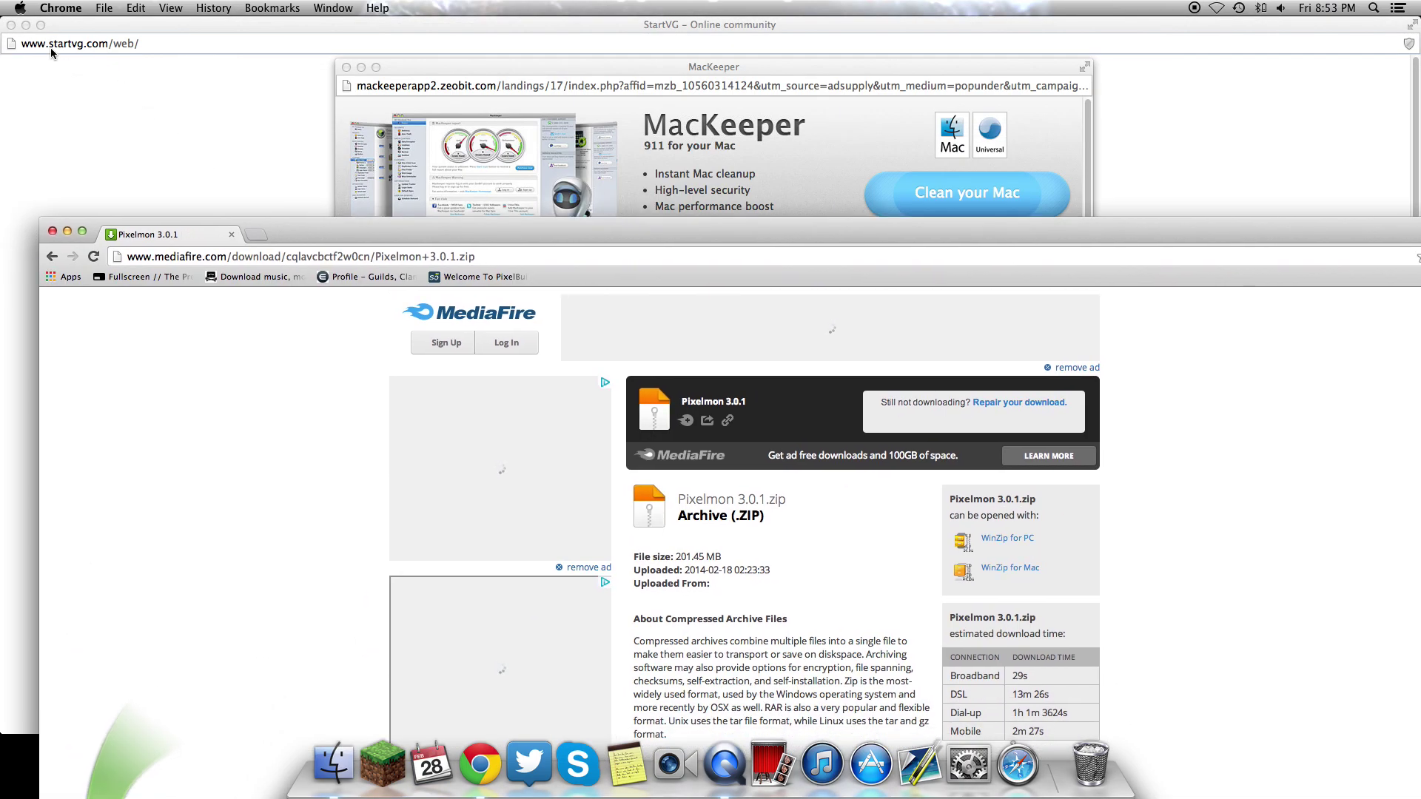
click(11, 25)
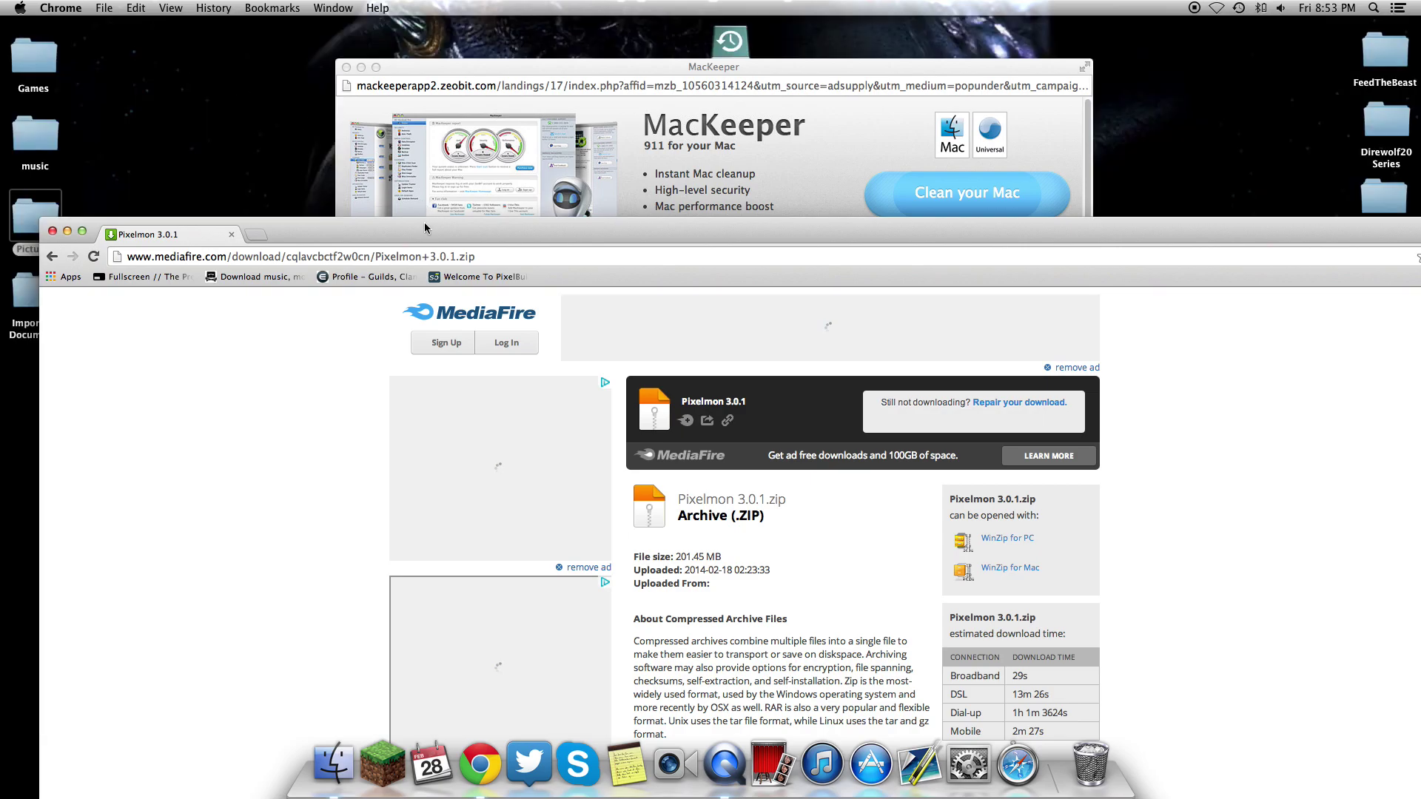
drag(425, 227, 420, 200)
click(347, 66)
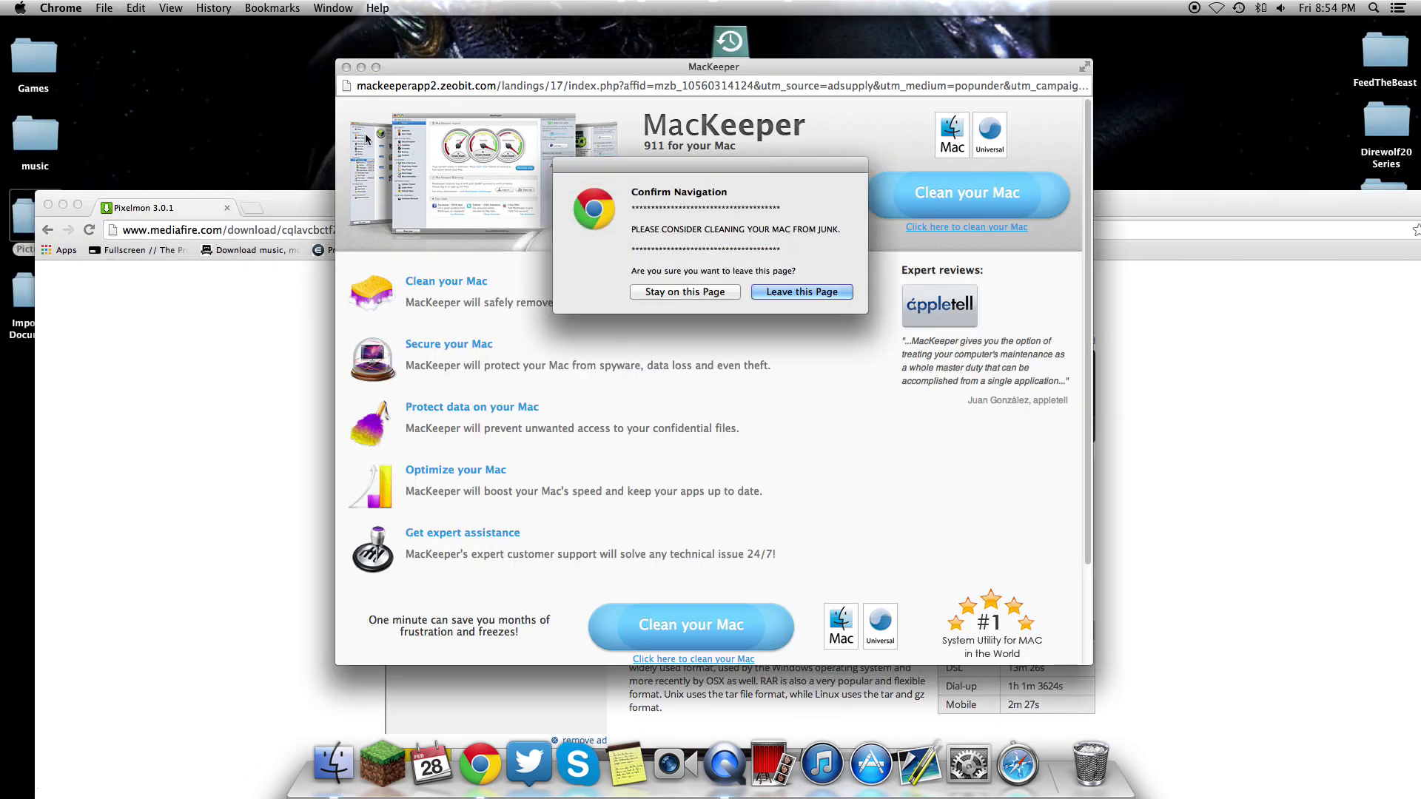
click(843, 291)
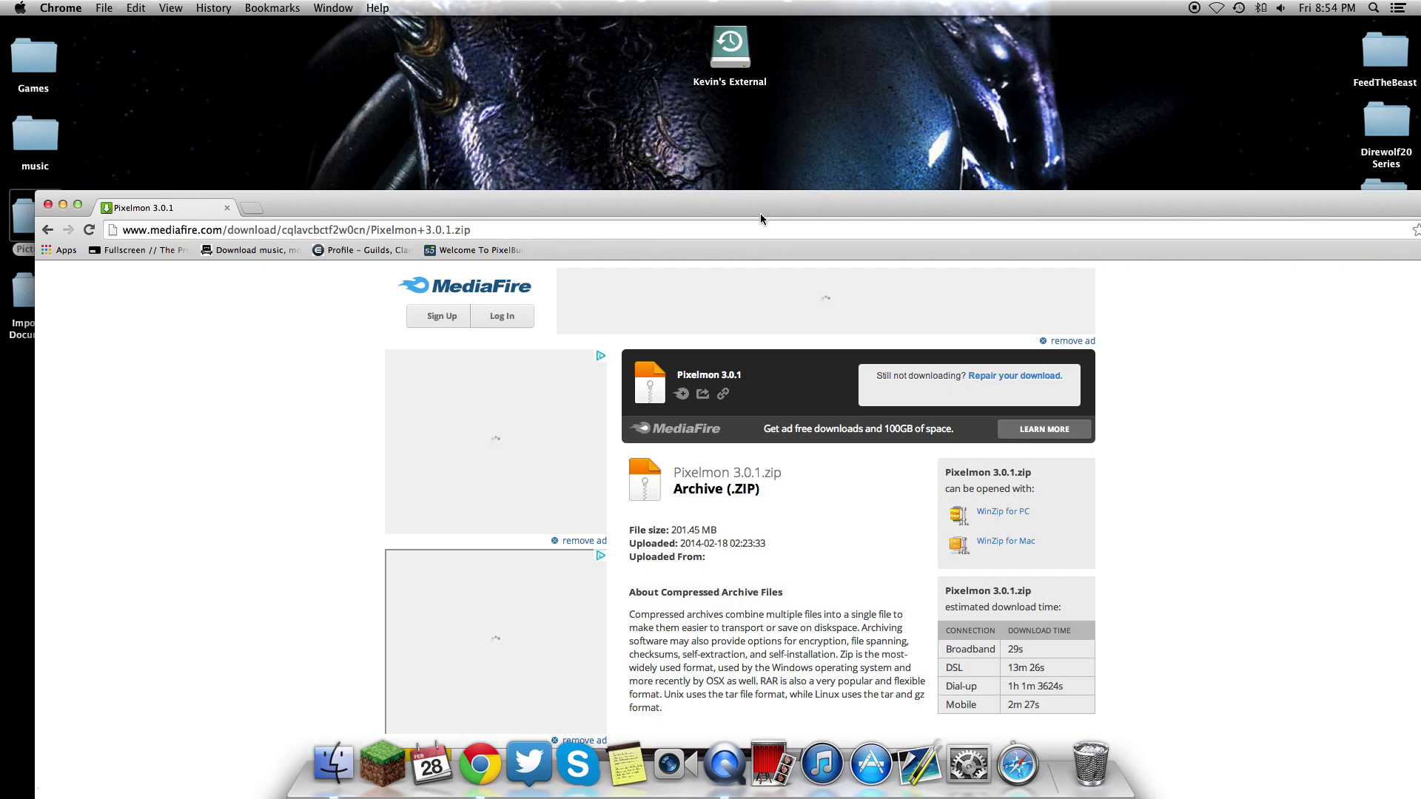
drag(760, 215, 731, 54)
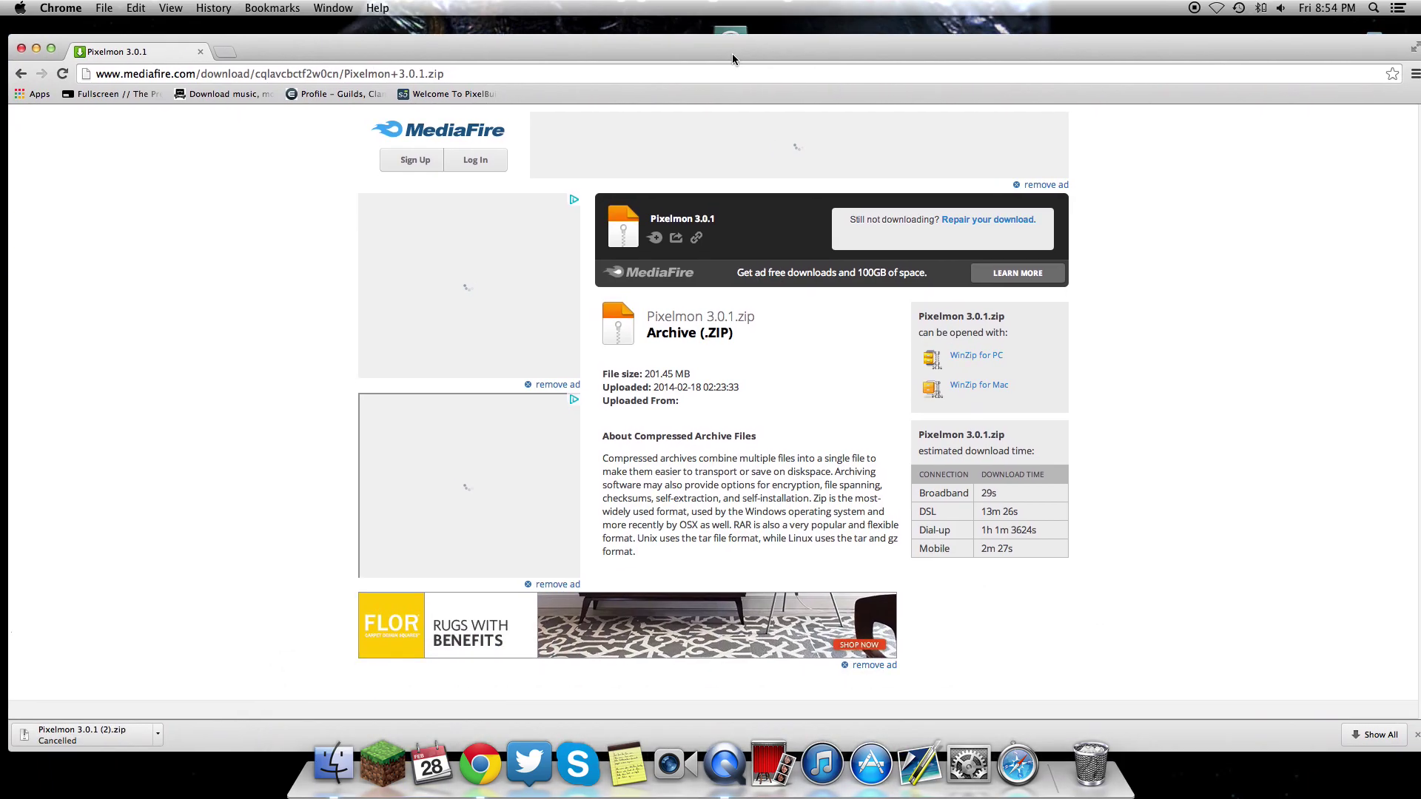
Return to the Pixelmon site through a Google search for "pixelmon" and dismiss the downloads bar
click(16, 73)
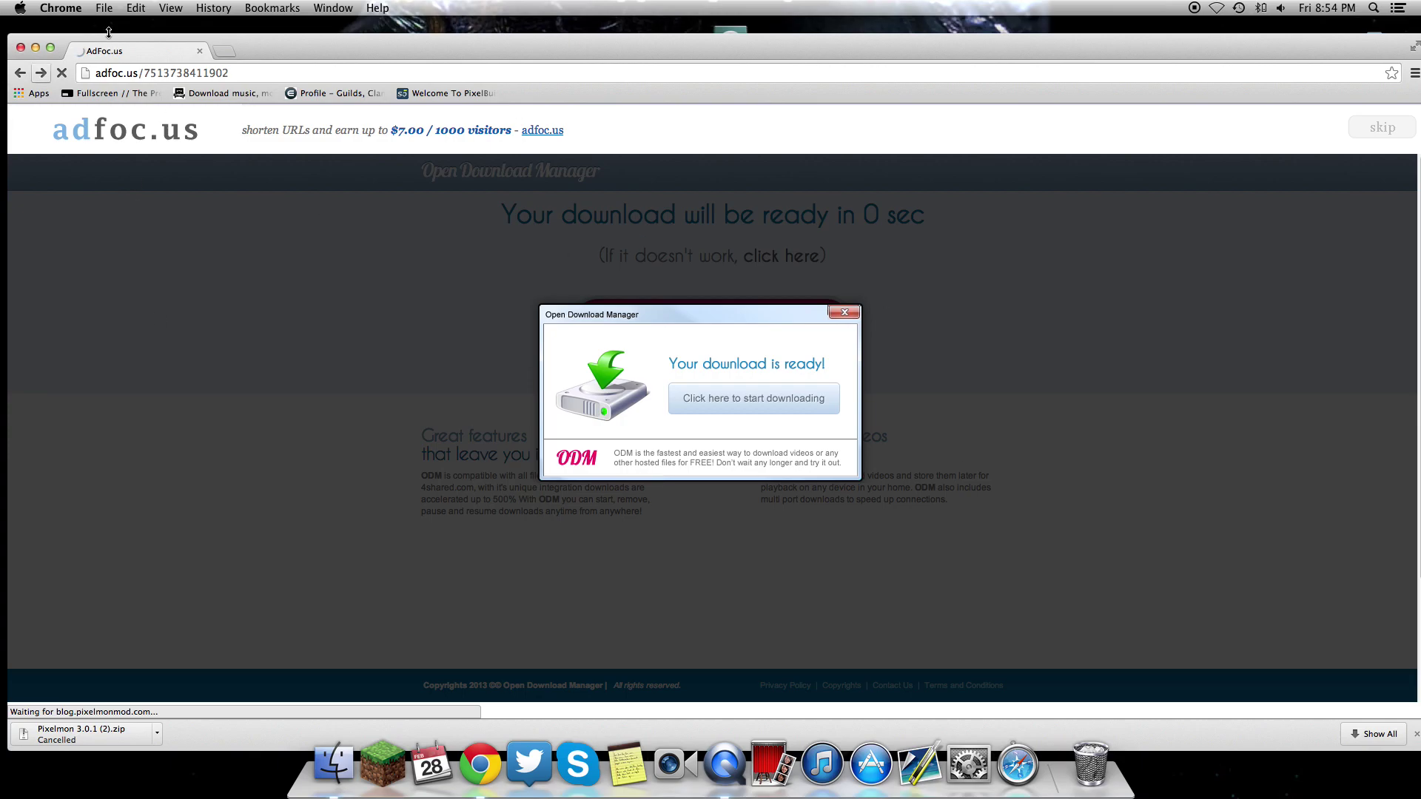
click(222, 73)
text(g)
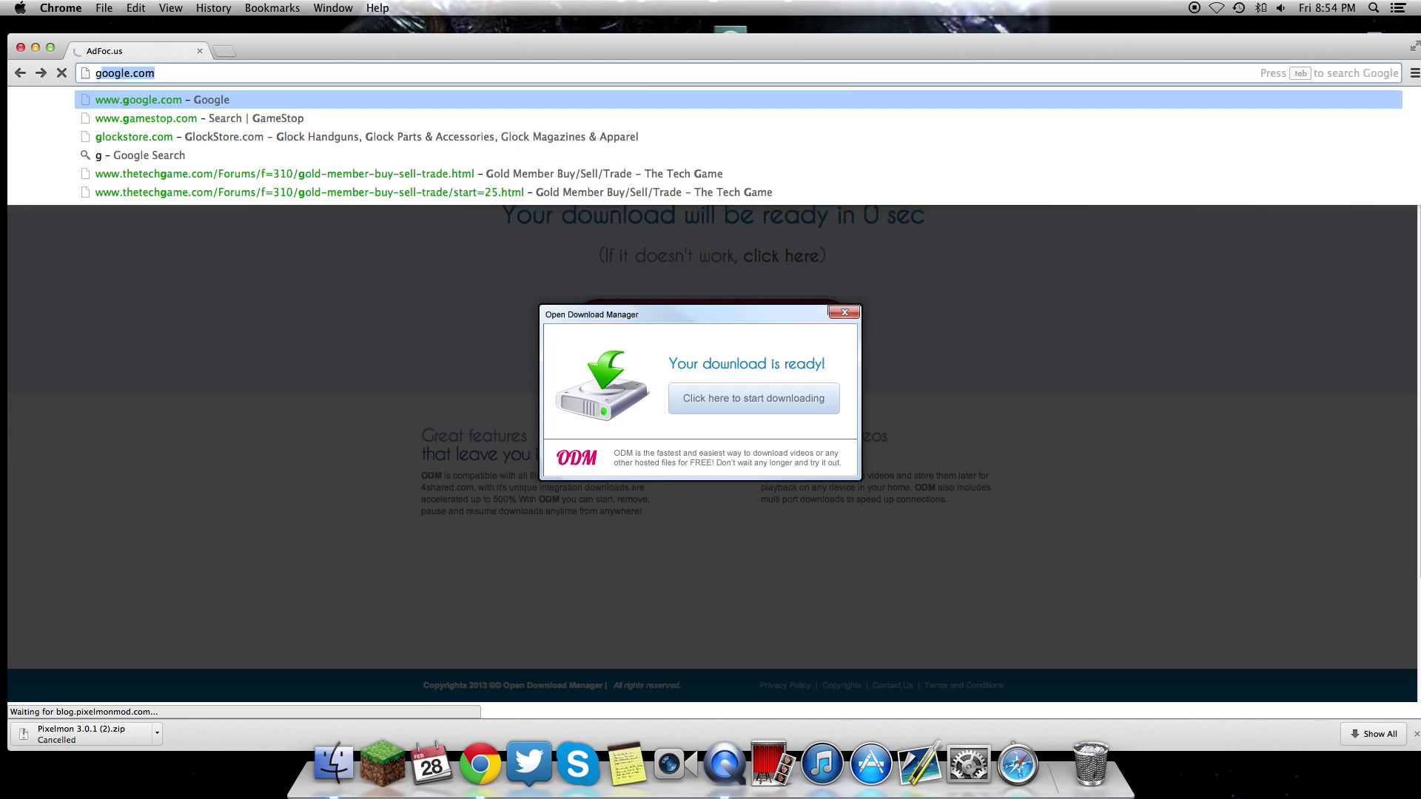
text(oo)
key(Return)
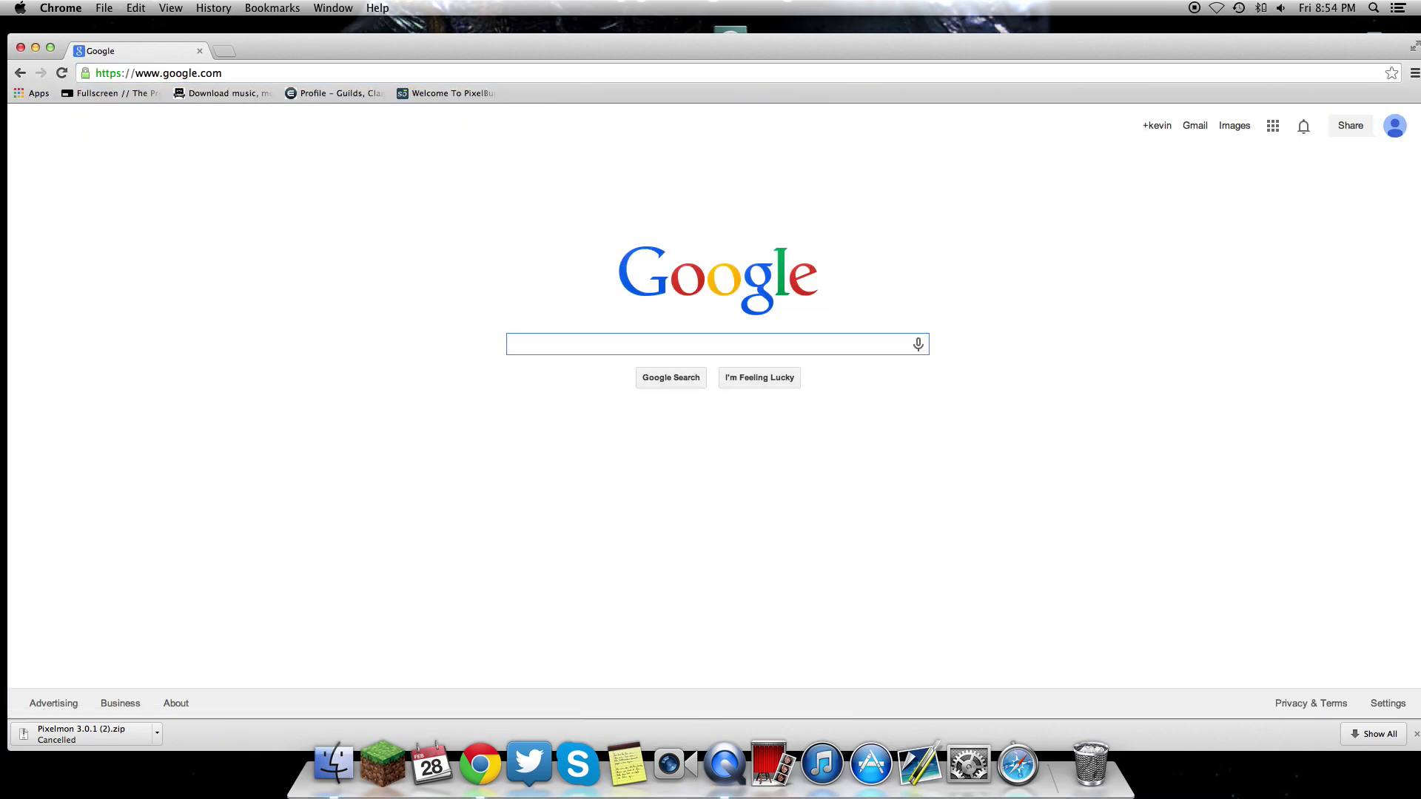
text(pixelmon)
key(Return)
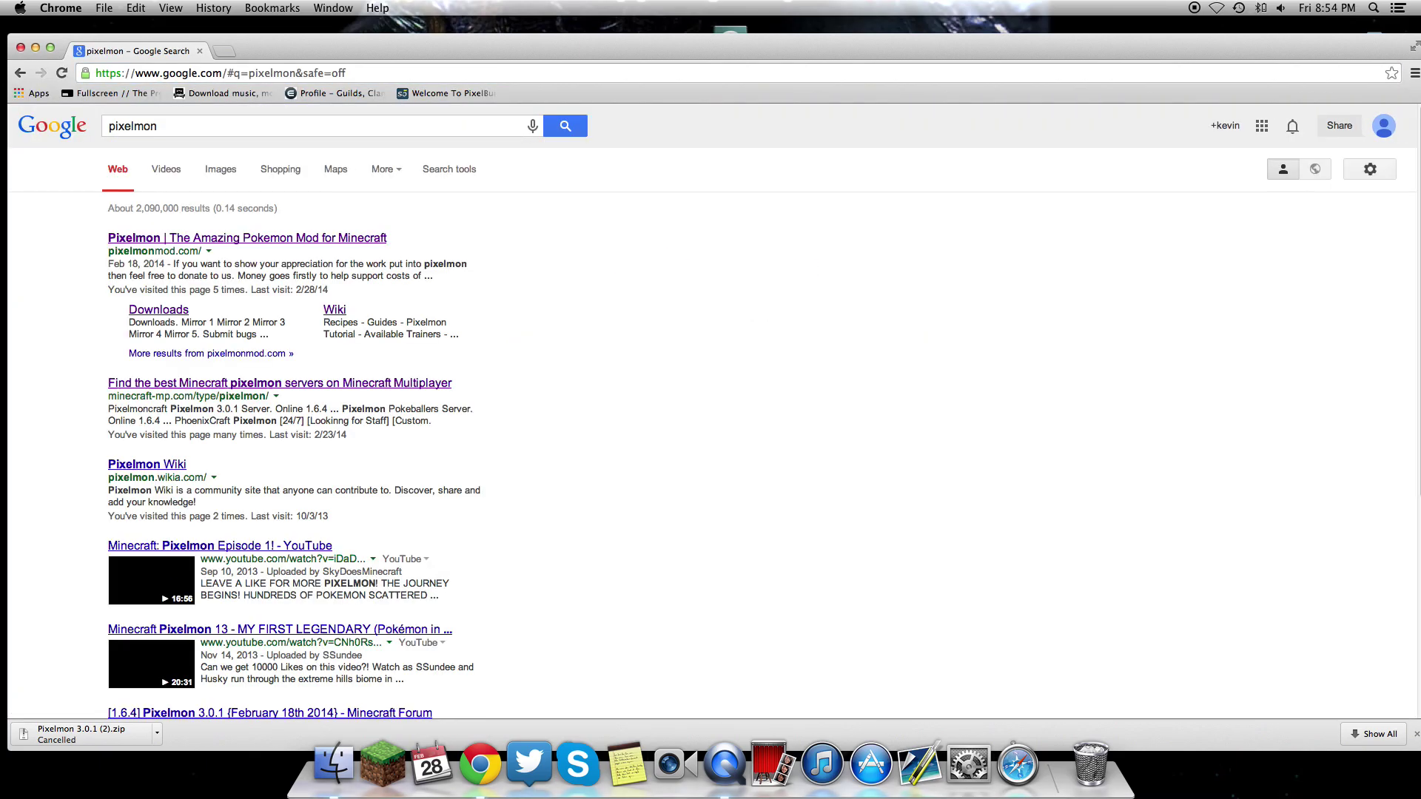
click(242, 238)
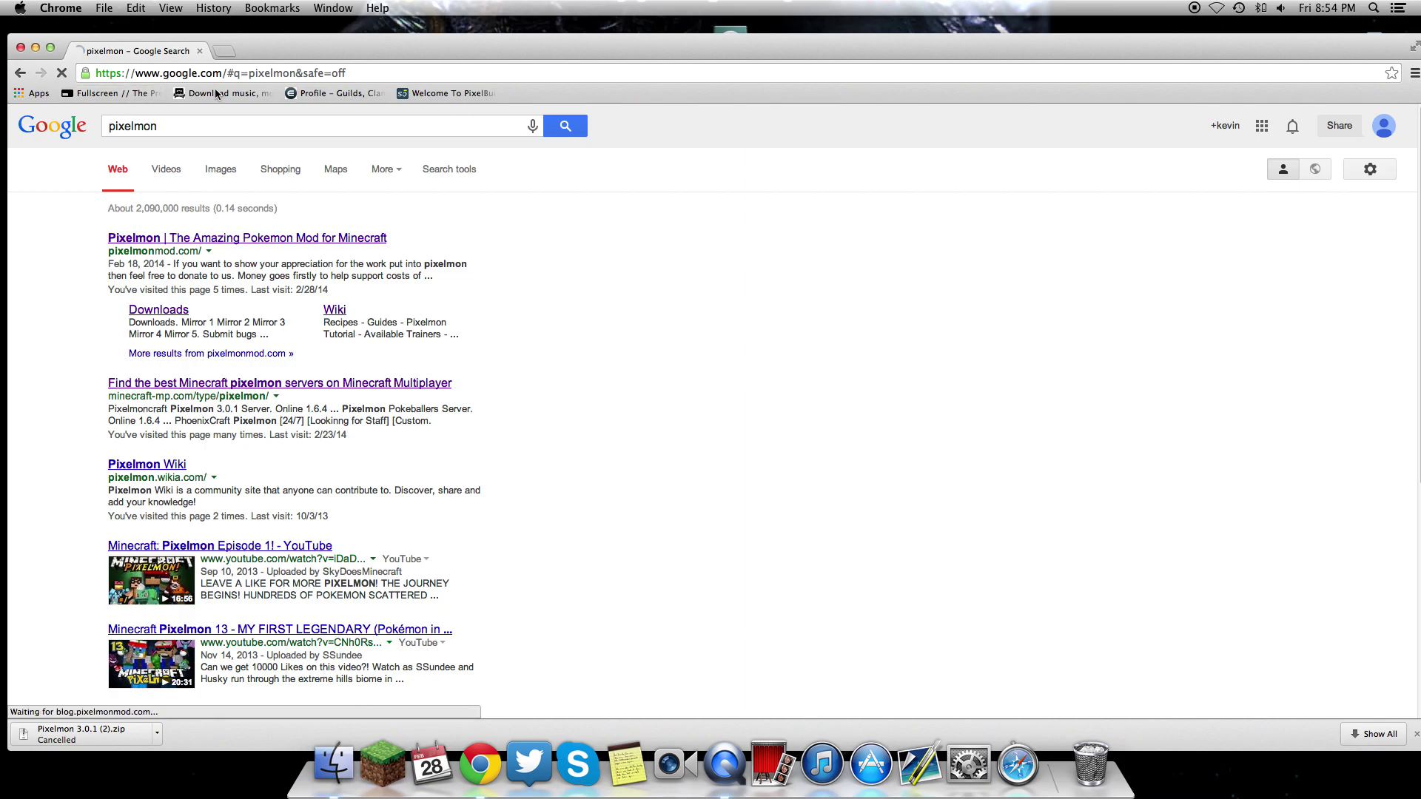
drag(295, 55, 289, 38)
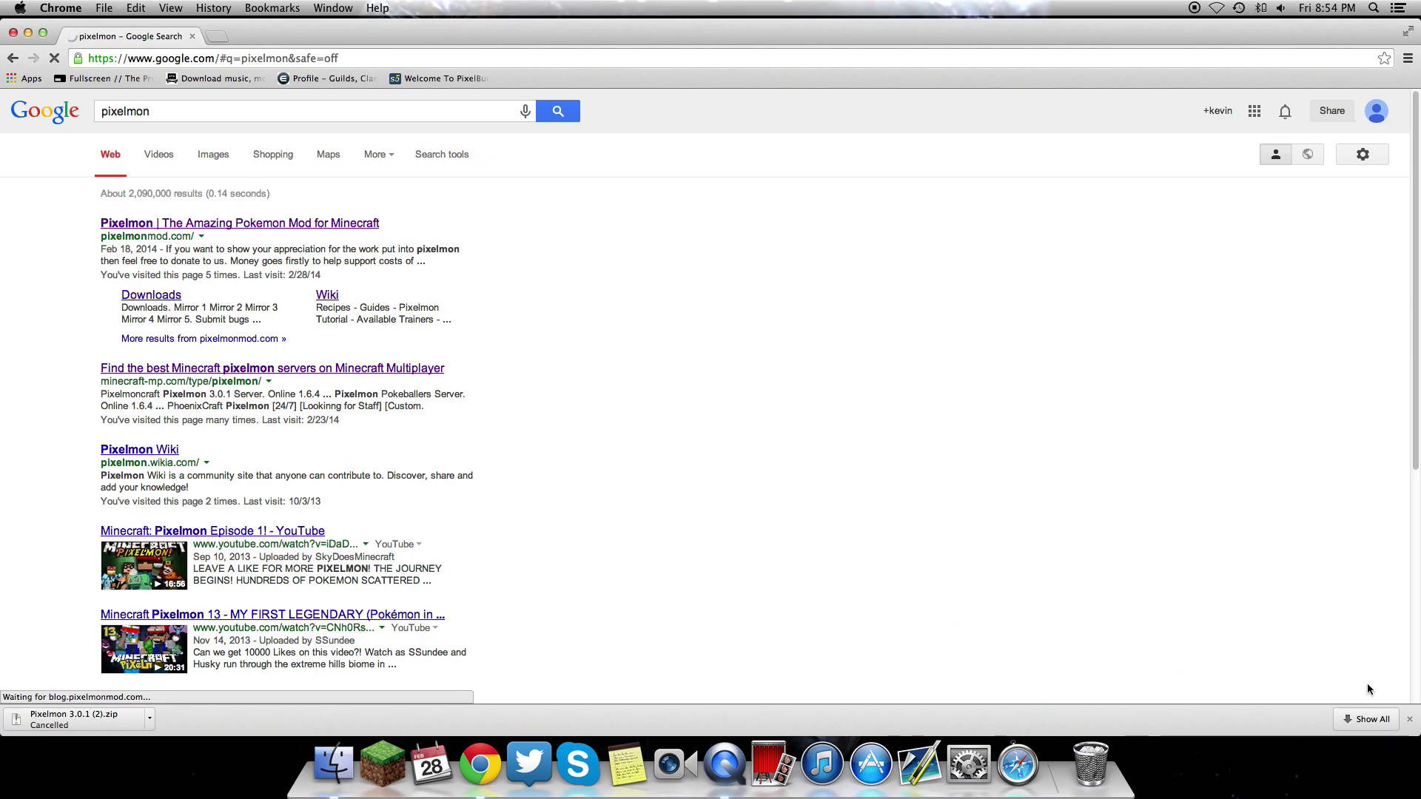
click(1409, 719)
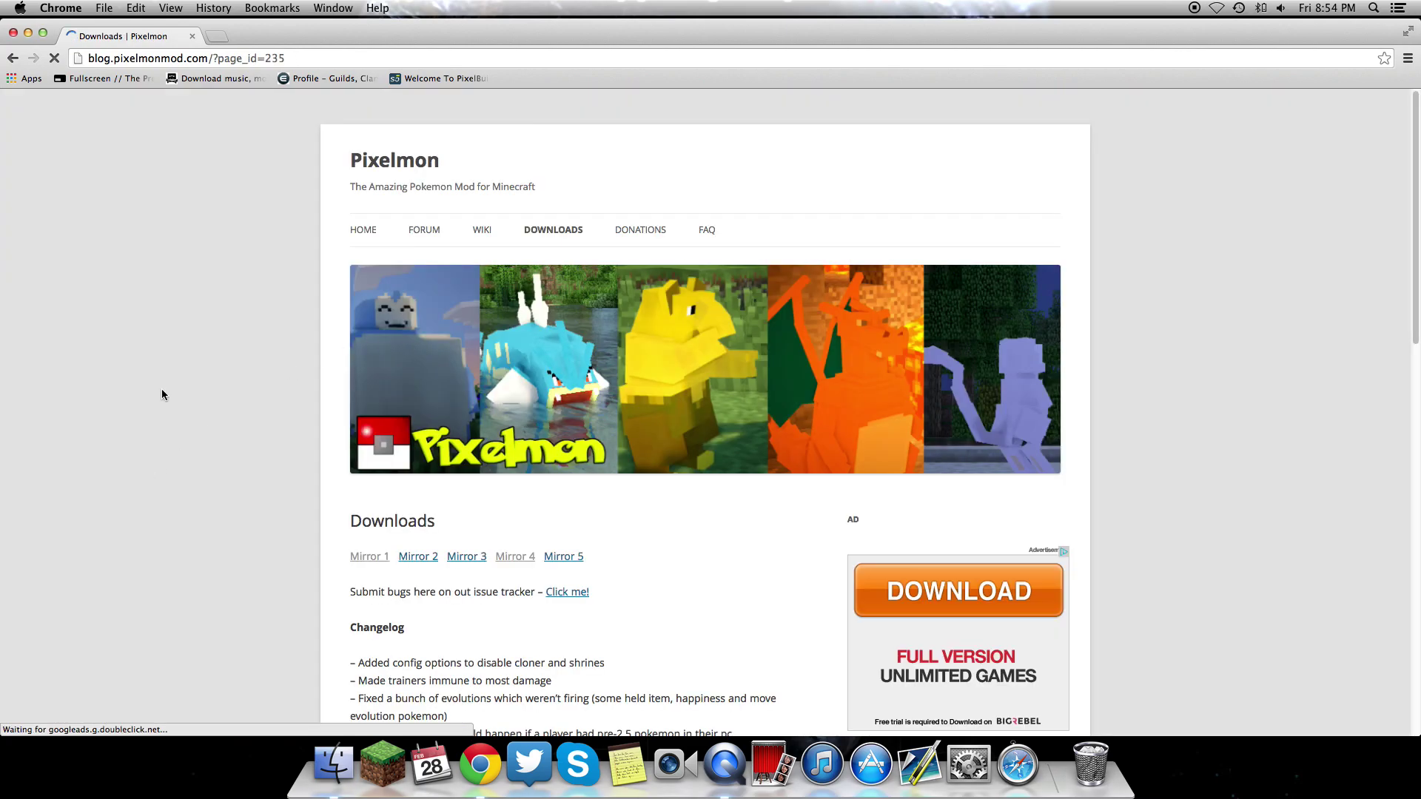
Open the recommended 1.6.4 Forge installer link below the changelog on the Downloads page
scroll(683, 476, down, 6)
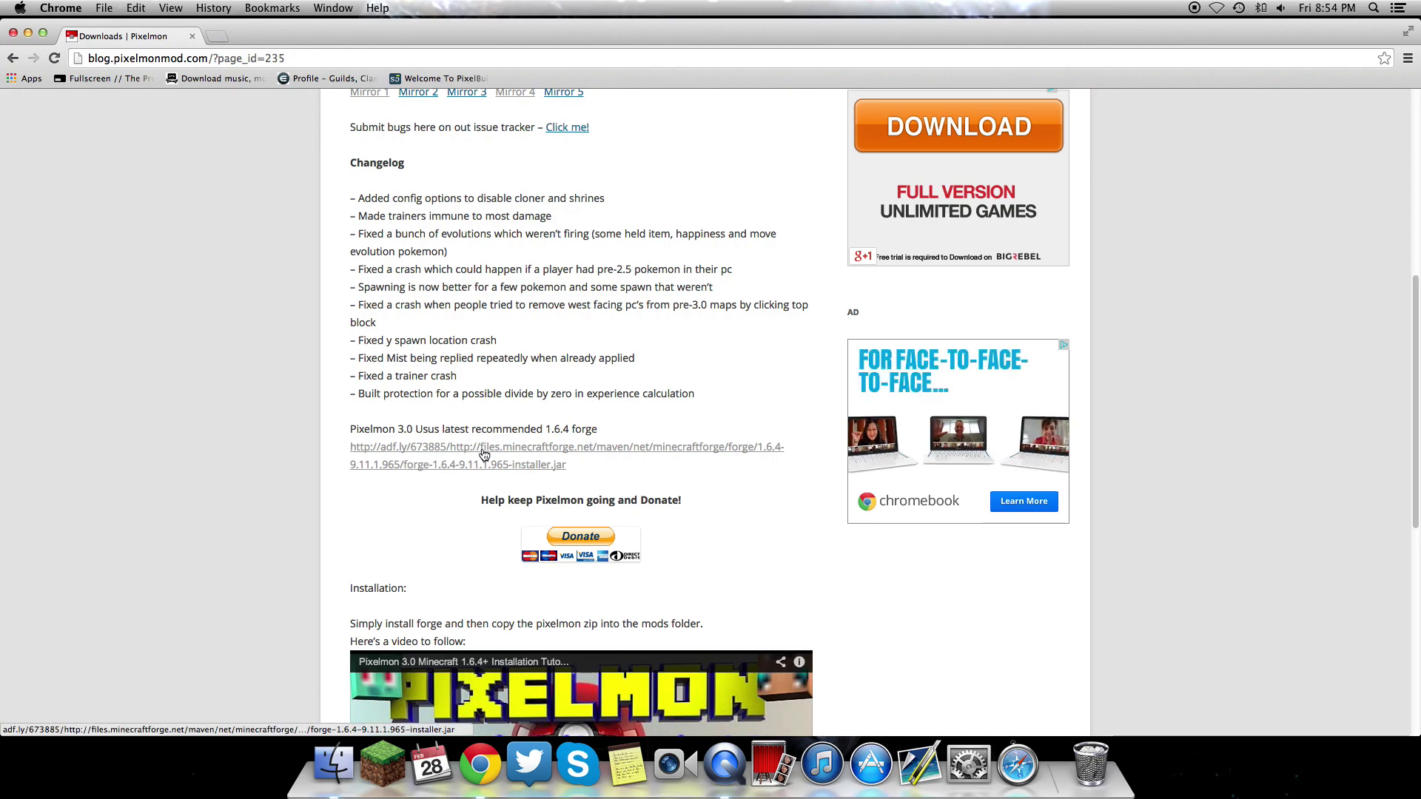
scroll(433, 367, up, 6)
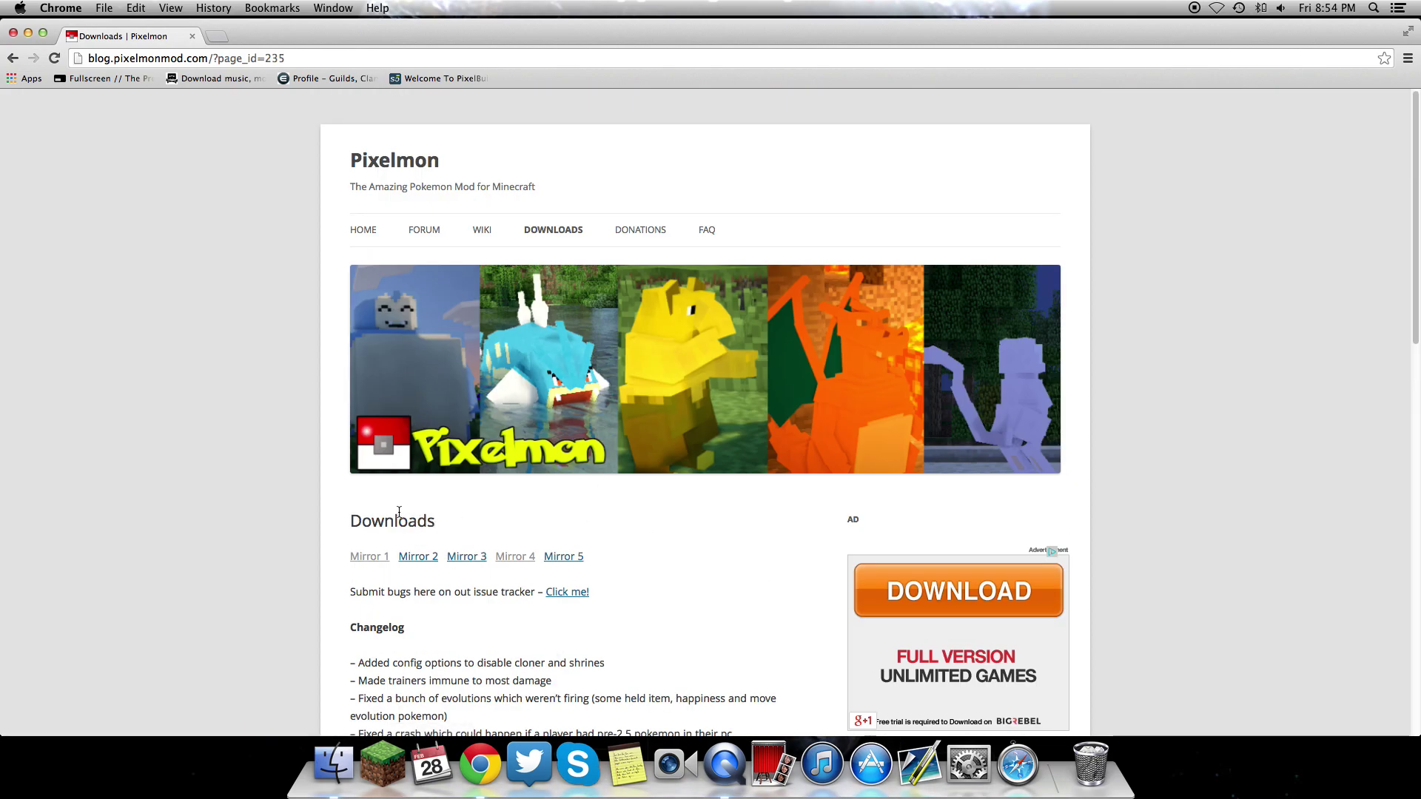
scroll(400, 515, down, 1)
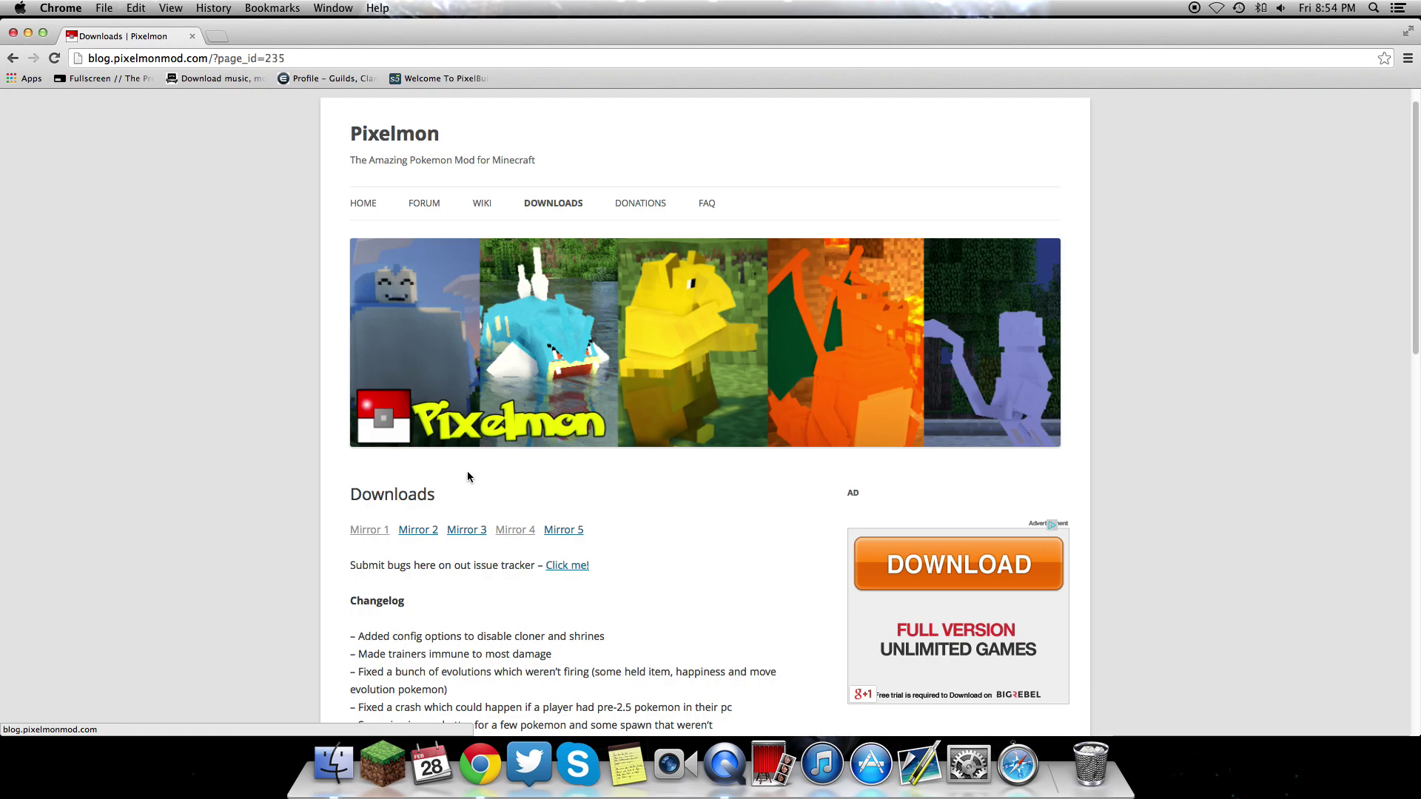
scroll(446, 481, down, 5)
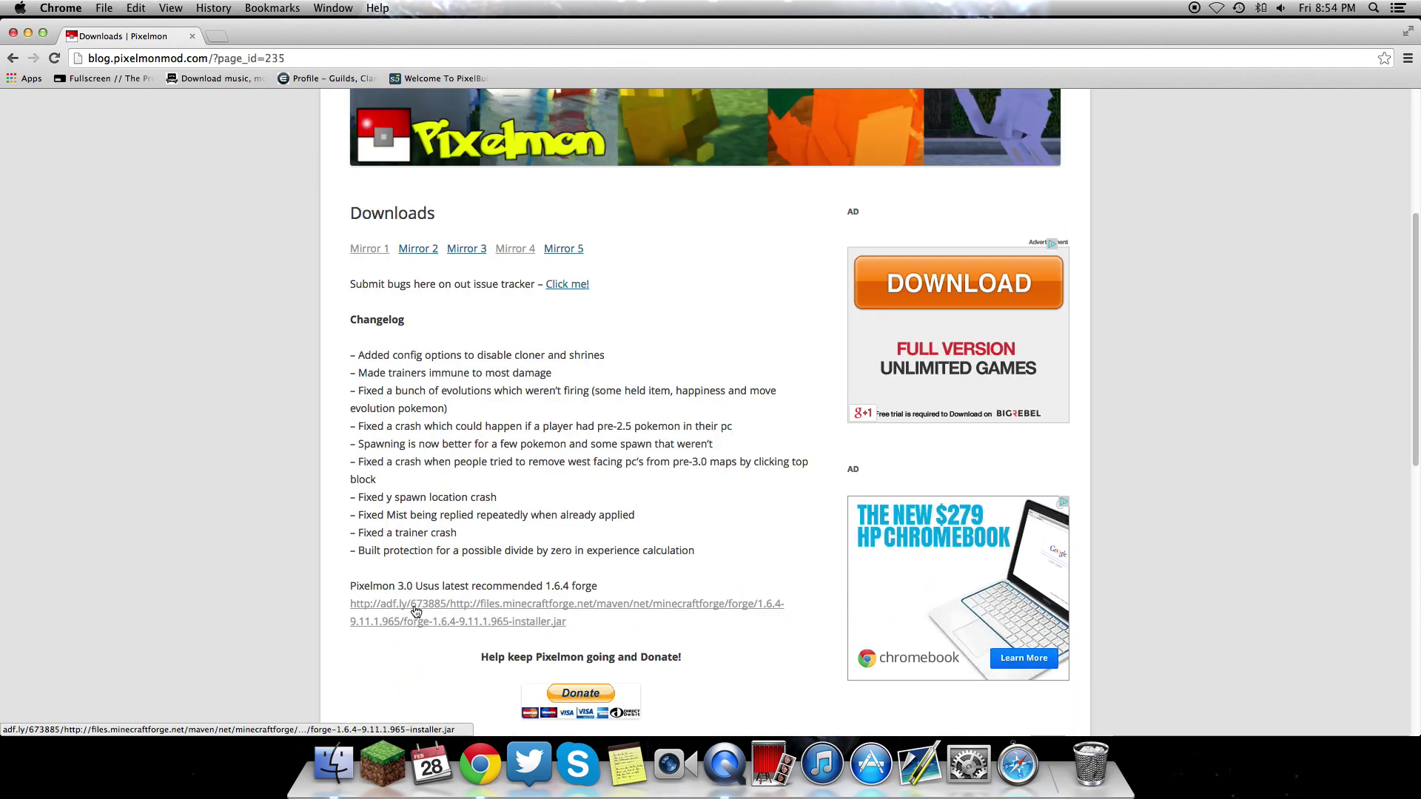
click(416, 611)
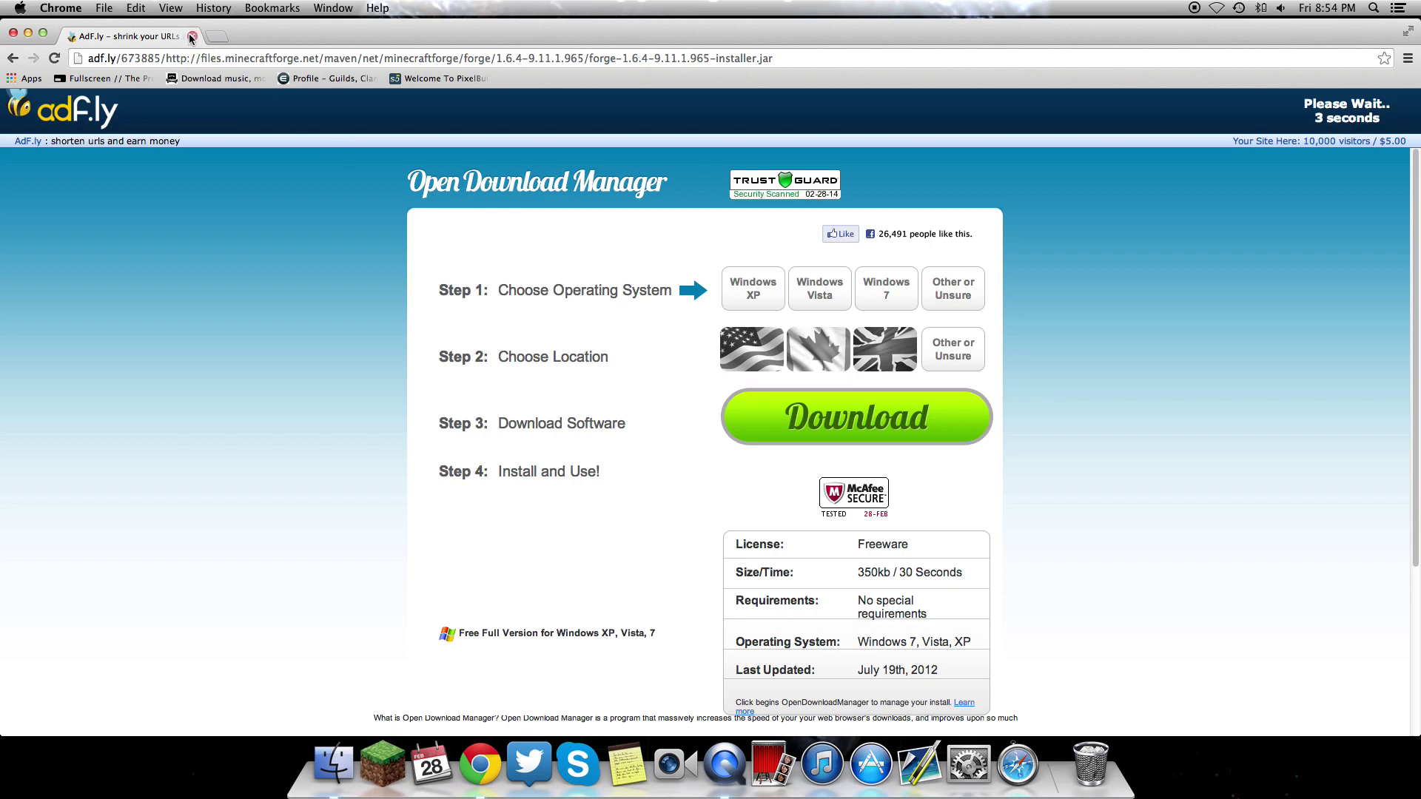
Close the adf.ly page and move the Forge installer JAR and Pixelmon 2.5.7.zip from the Pixelmon 1.6.4 folder onto the desktop
click(191, 39)
click(844, 296)
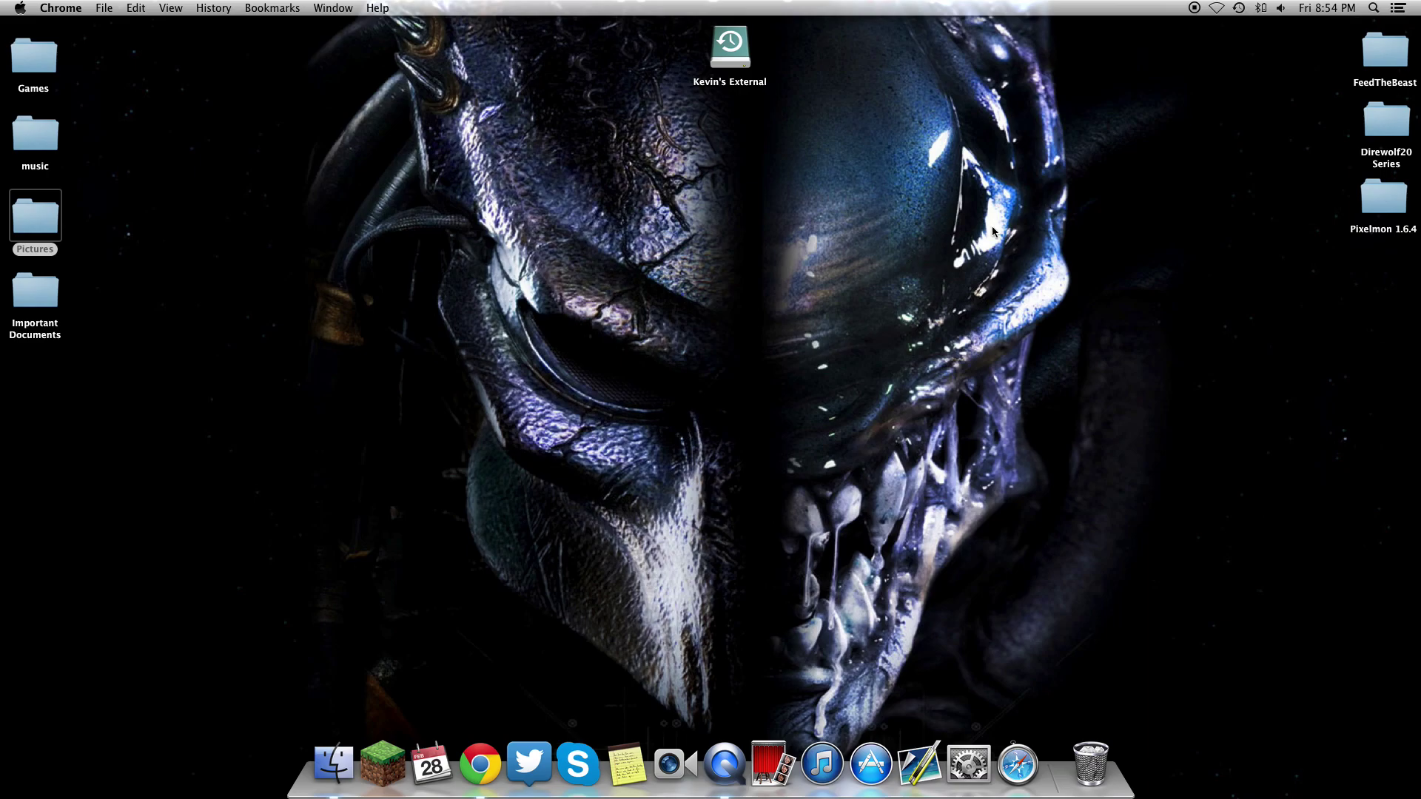
click(1386, 202)
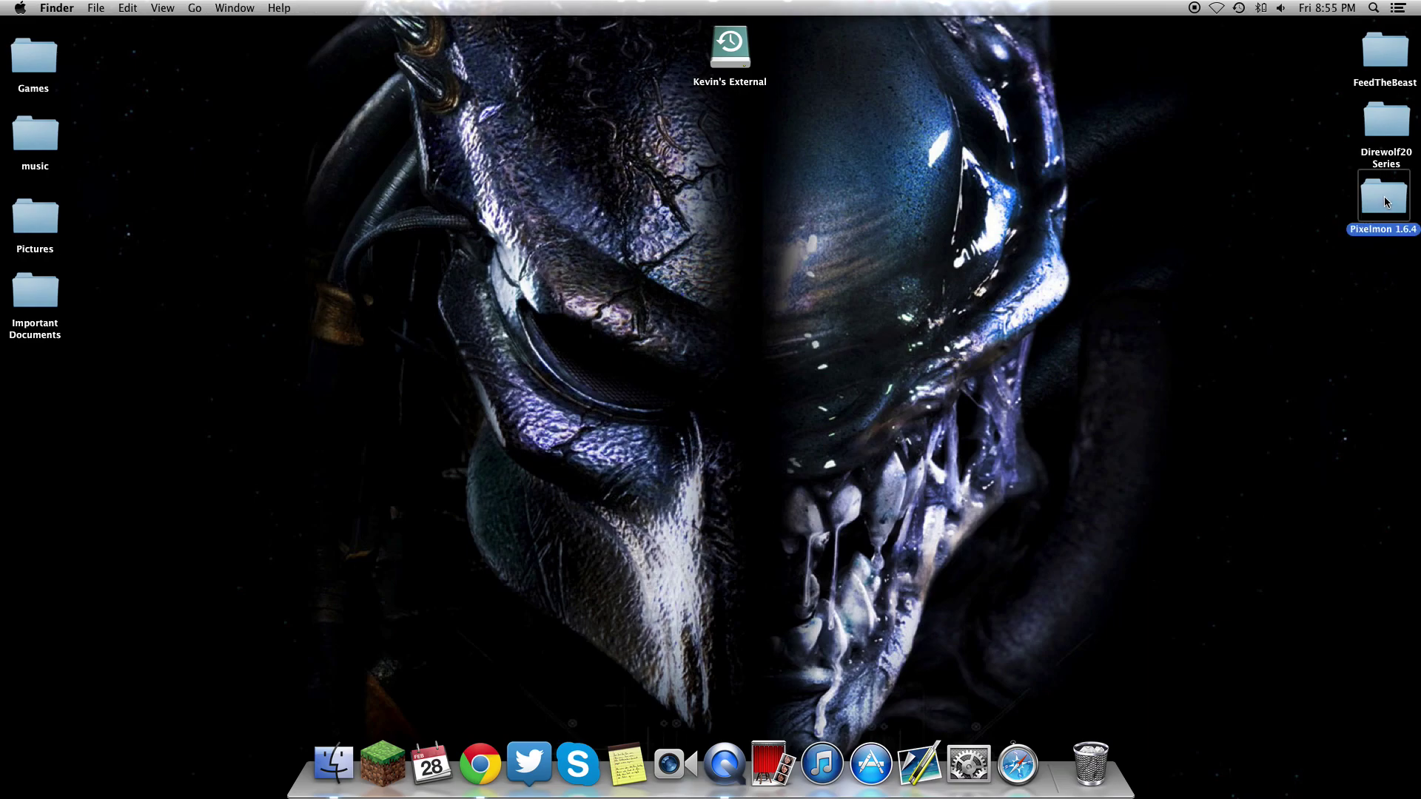
double_click(1386, 202)
drag(788, 293, 231, 339)
click(435, 119)
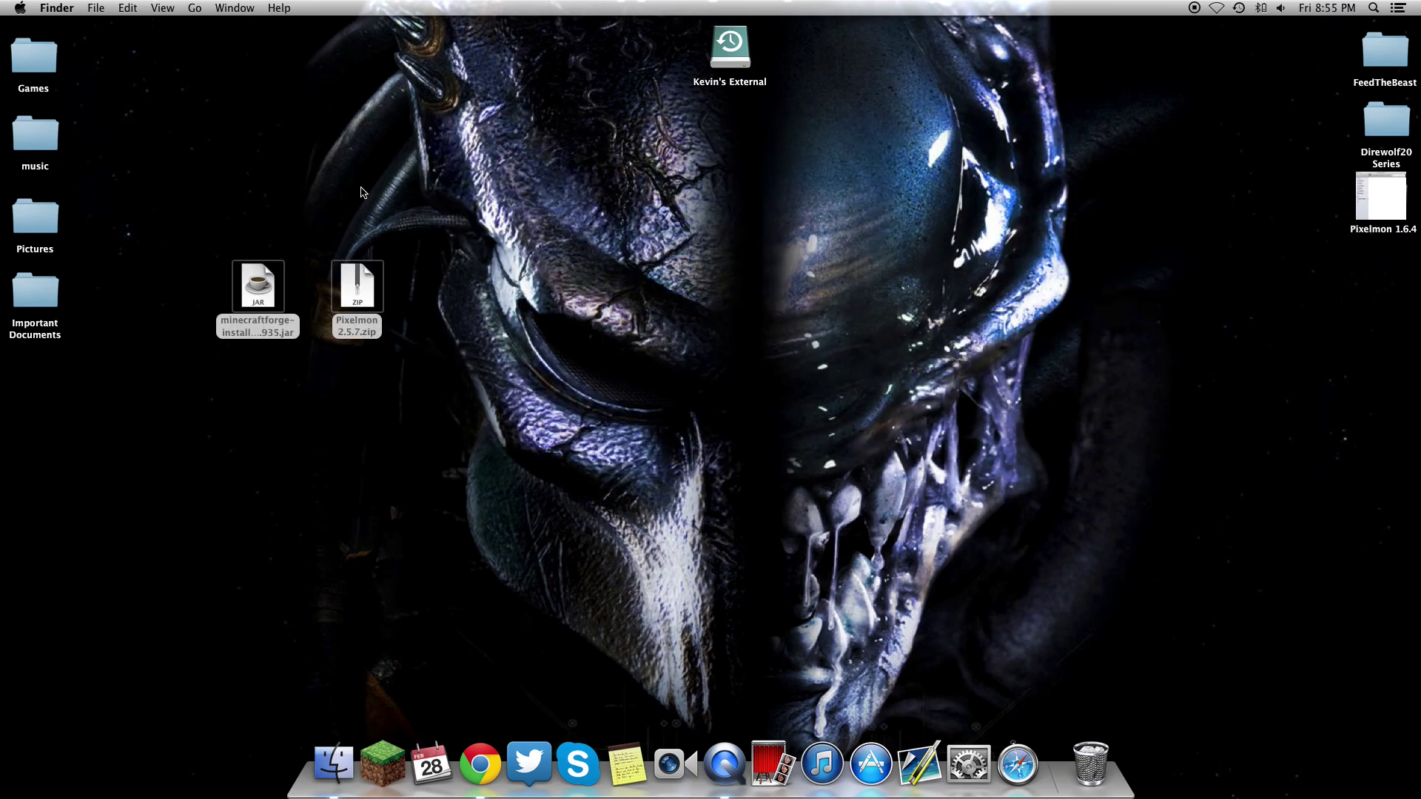
click(429, 222)
Place Pixelmon 2.5.7.zip and the Forge installer JAR side by side near the upper middle of the desktop
drag(357, 292, 634, 252)
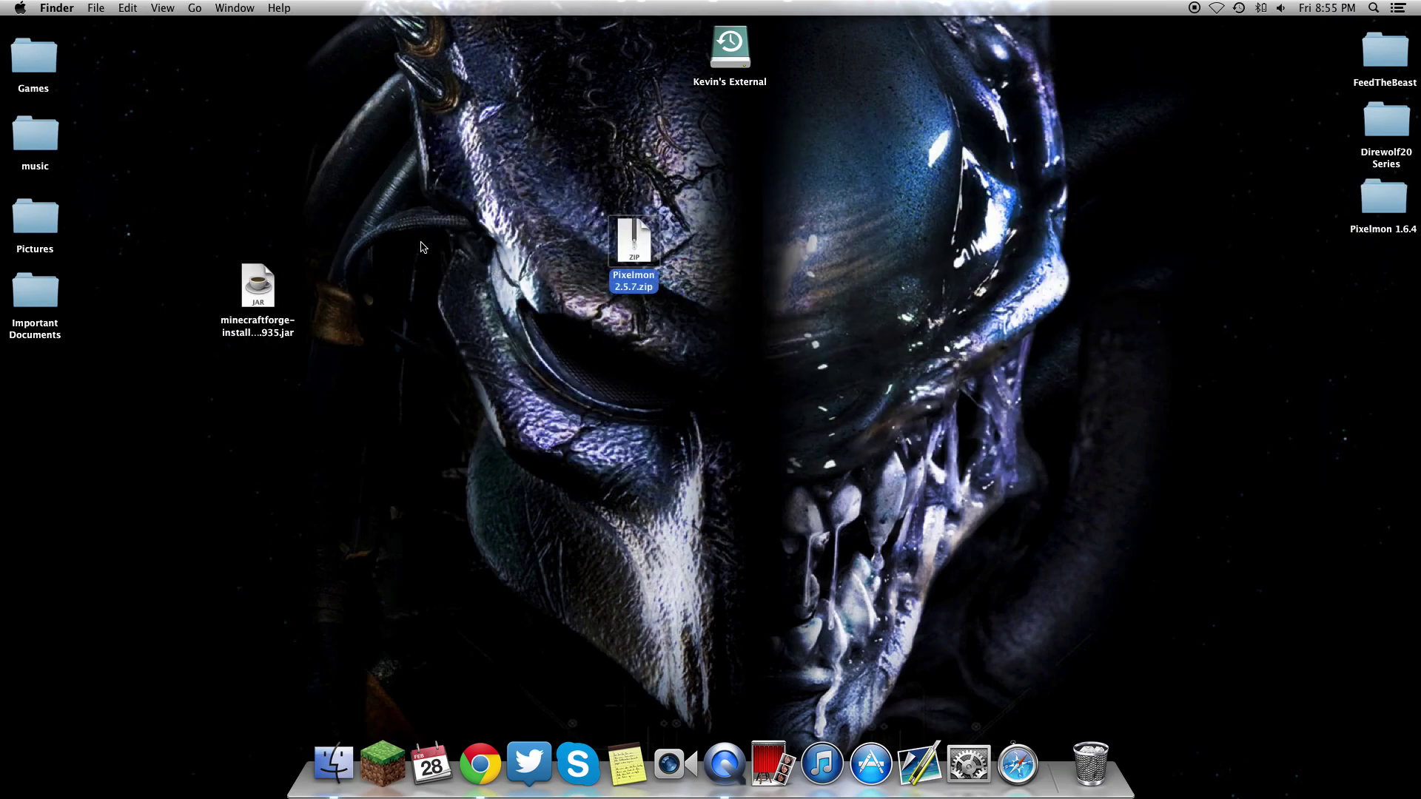
click(421, 244)
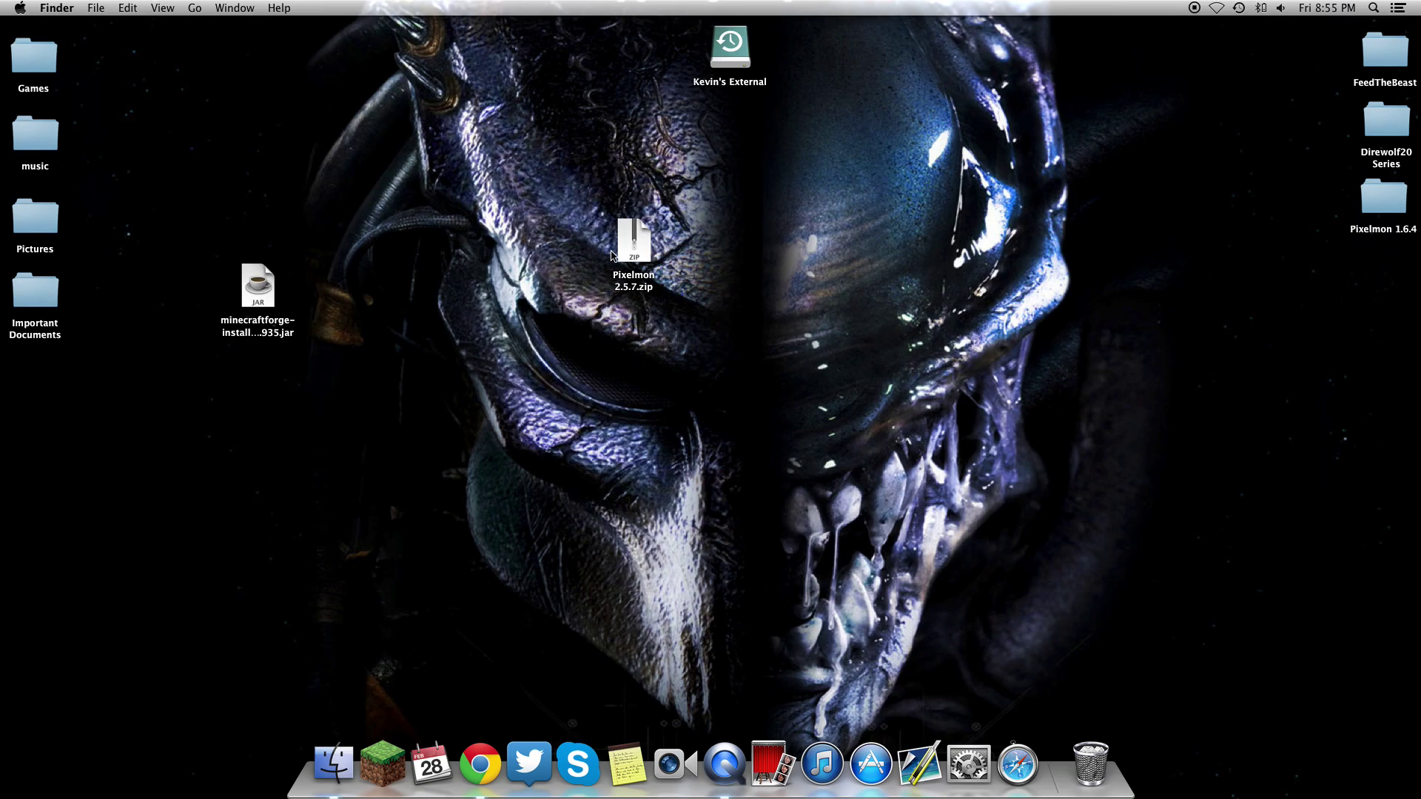
drag(236, 299, 550, 236)
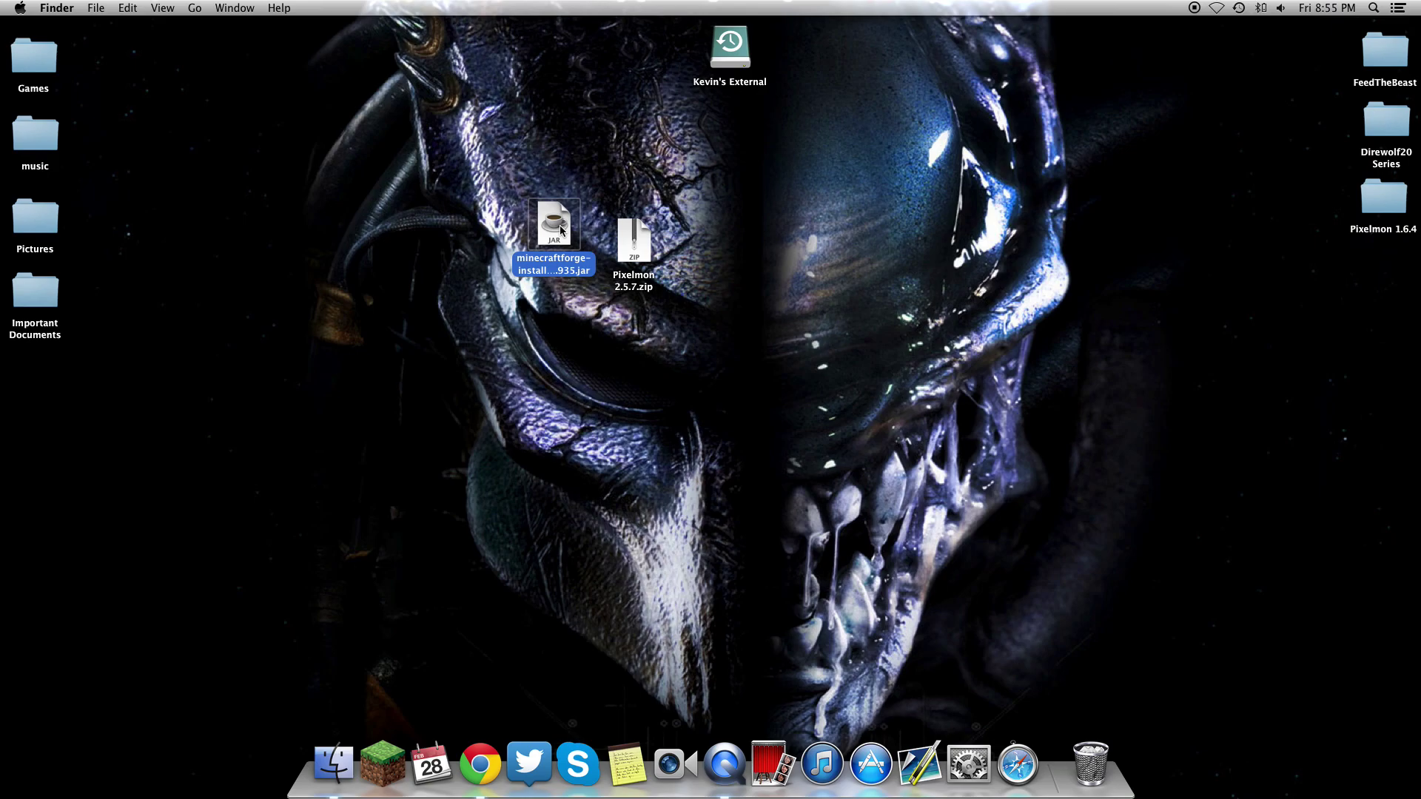
Open the Forge installer JAR to view its install options and target folder, and cancel it without installing
double_click(560, 230)
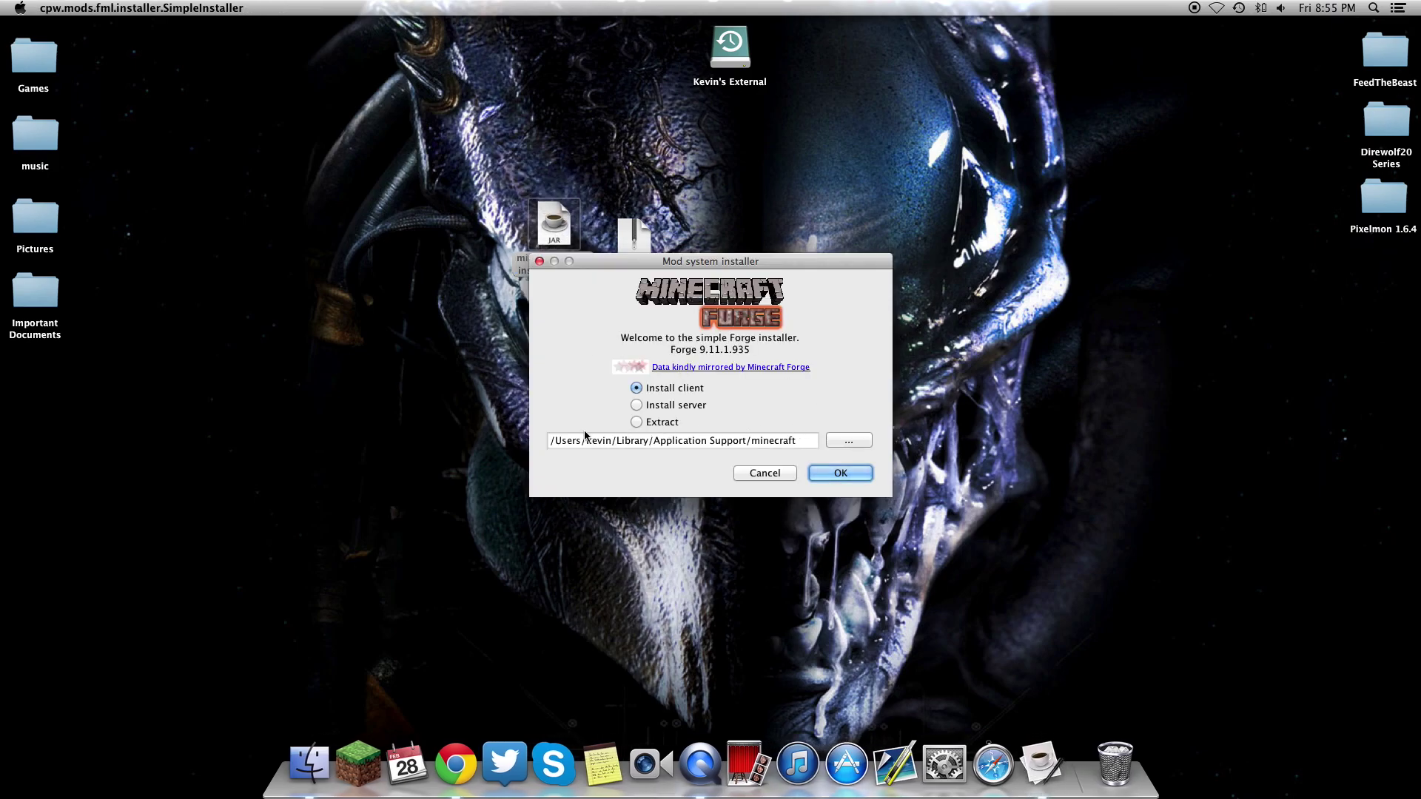
click(769, 477)
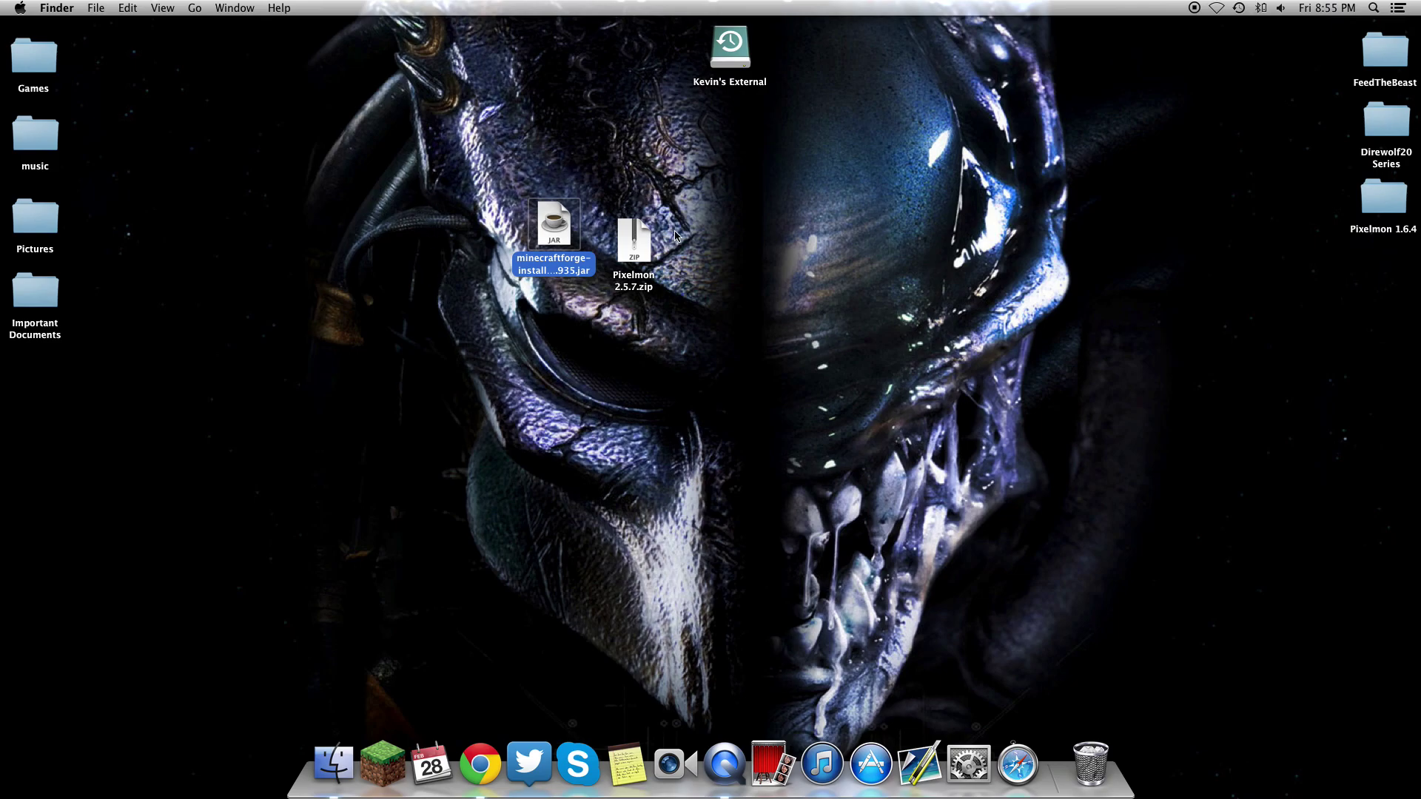
click(712, 206)
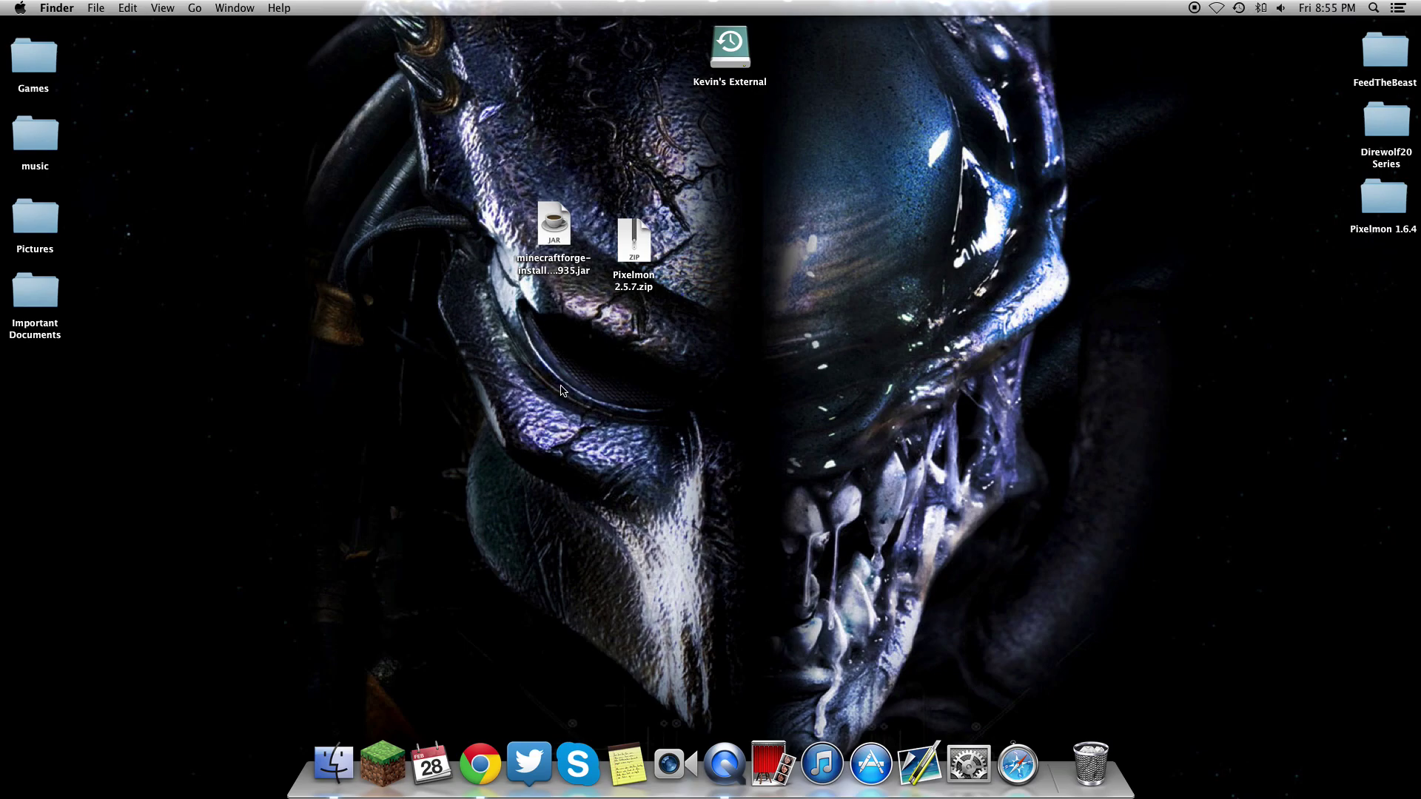
Open the Minecraft launcher, check the available profiles with Forge selected, and close the launcher
click(398, 790)
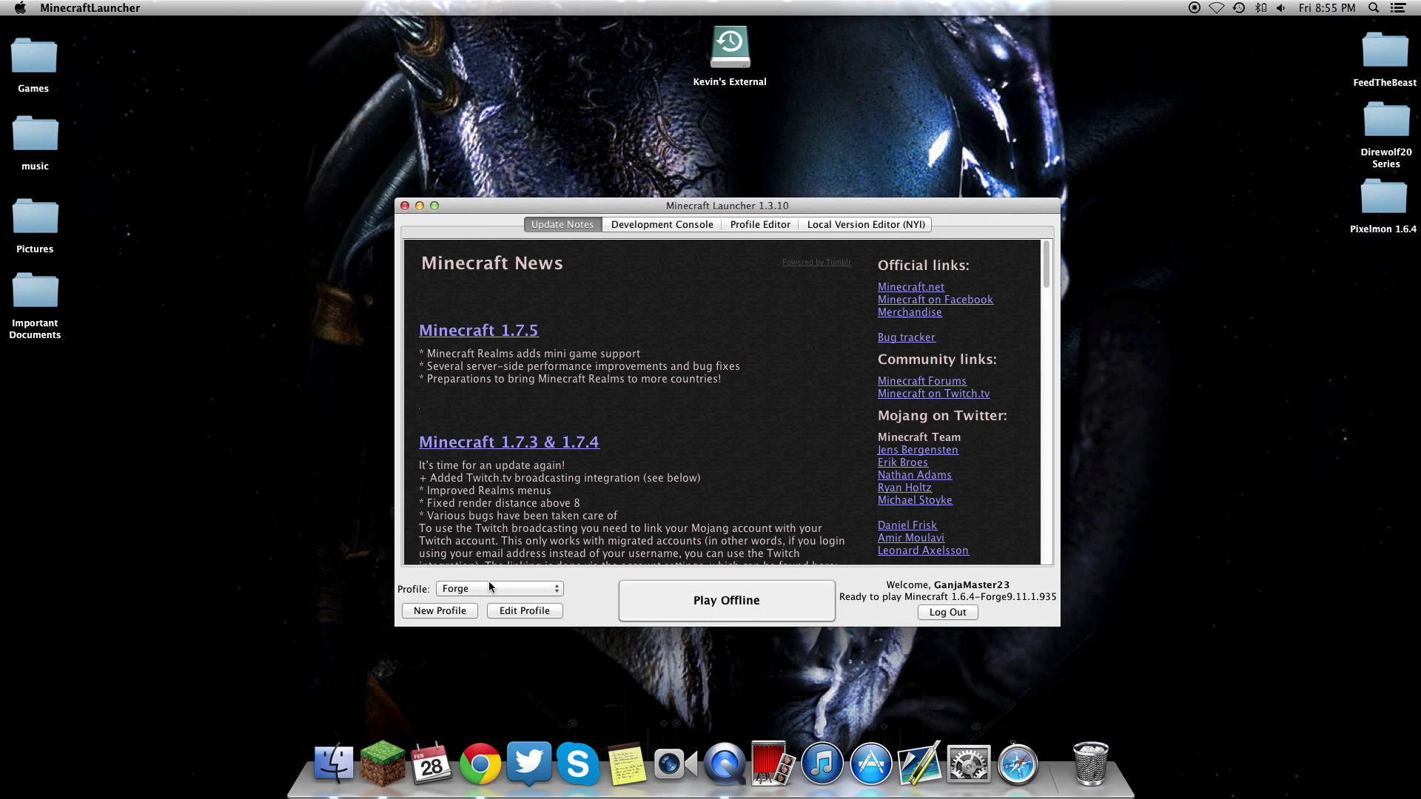
click(485, 589)
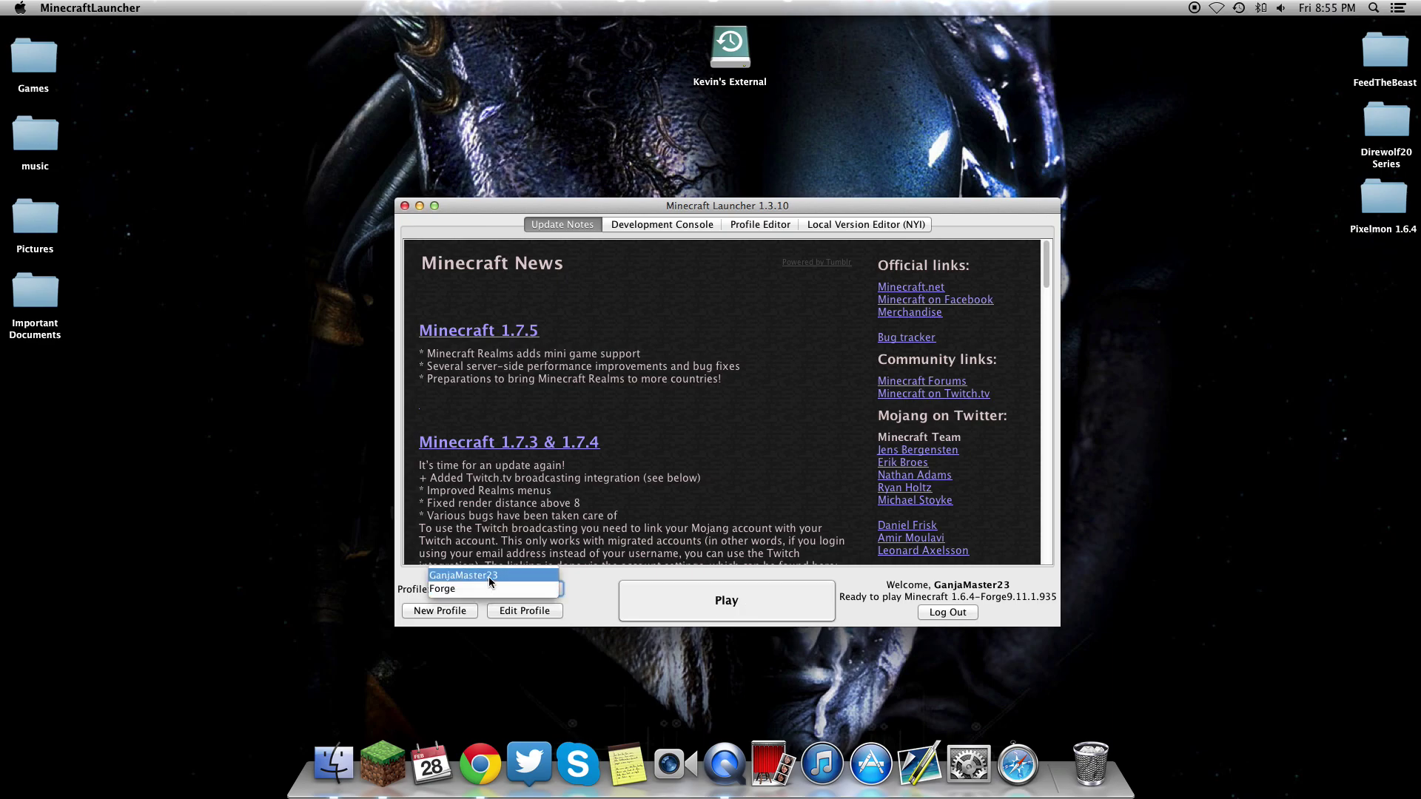
click(485, 588)
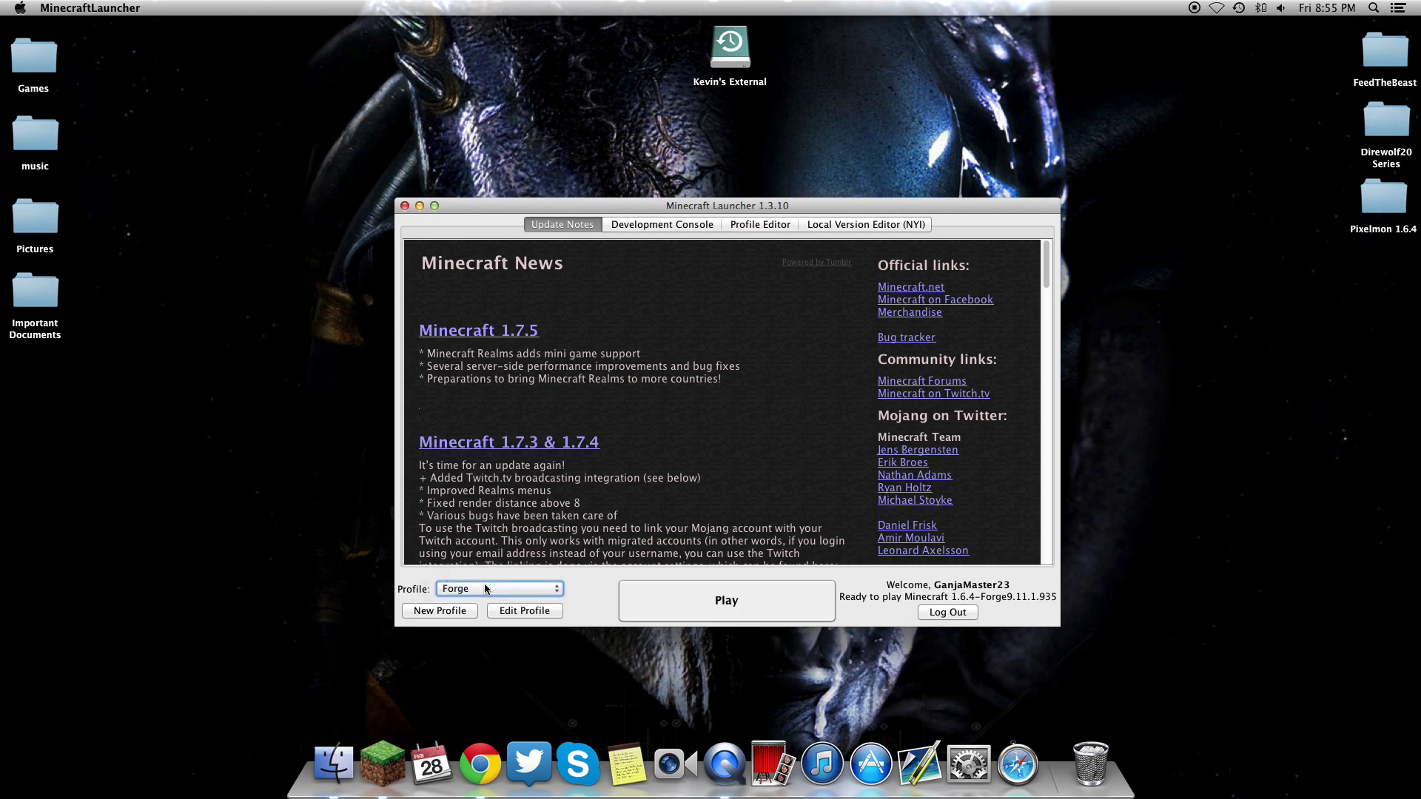
click(404, 206)
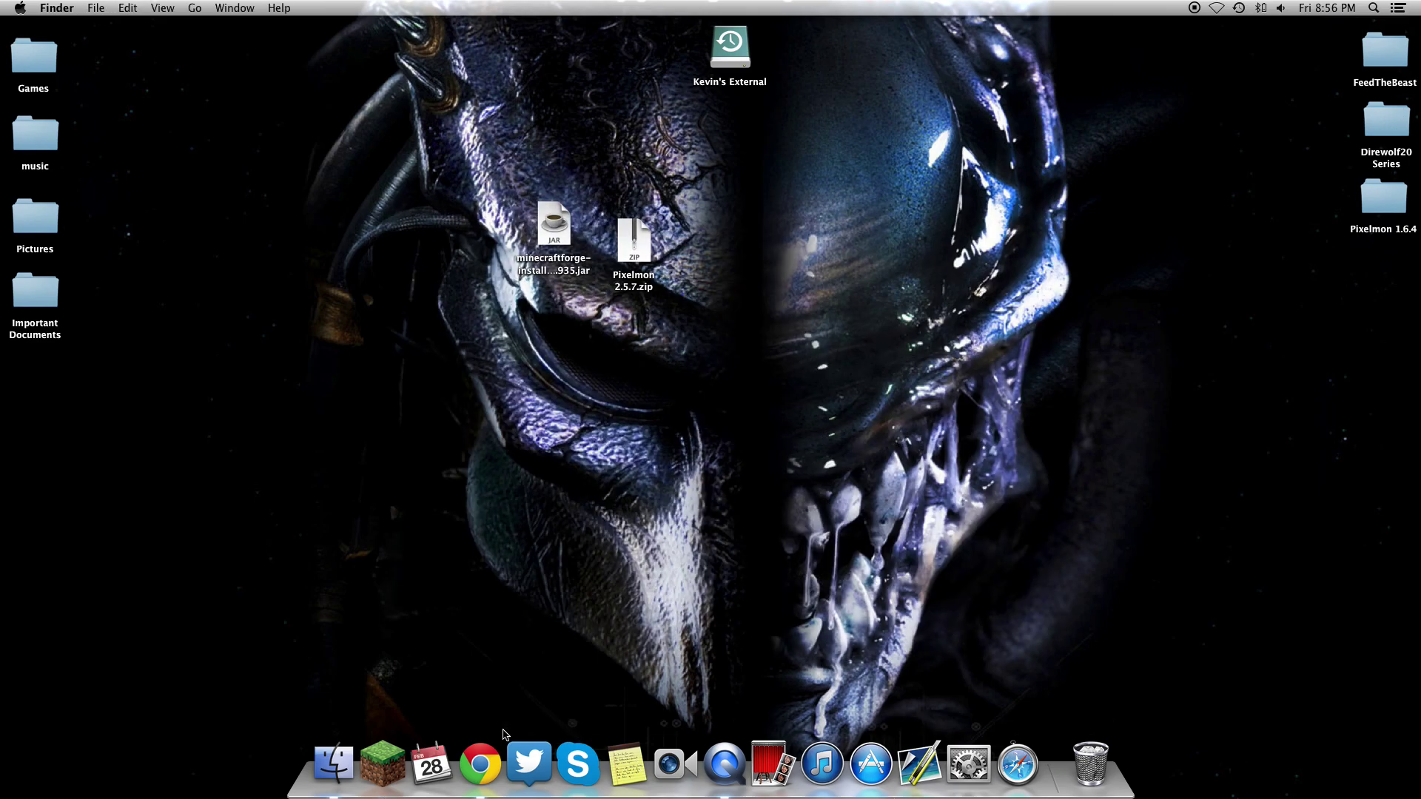
Reopen the Minecraft launcher, move it clear of the desktop files, choose the Forge profile, and close the launcher
click(382, 764)
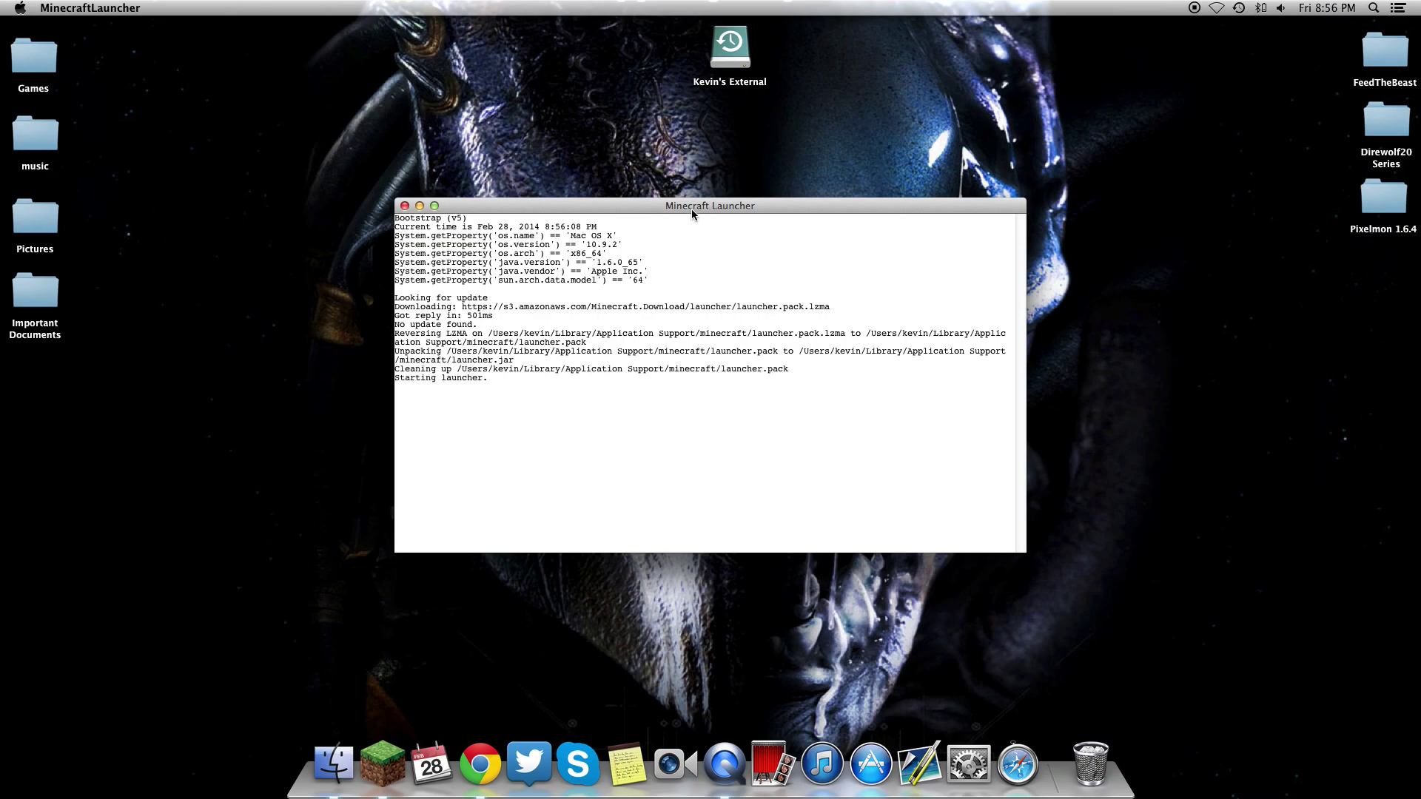
drag(691, 210, 1058, 77)
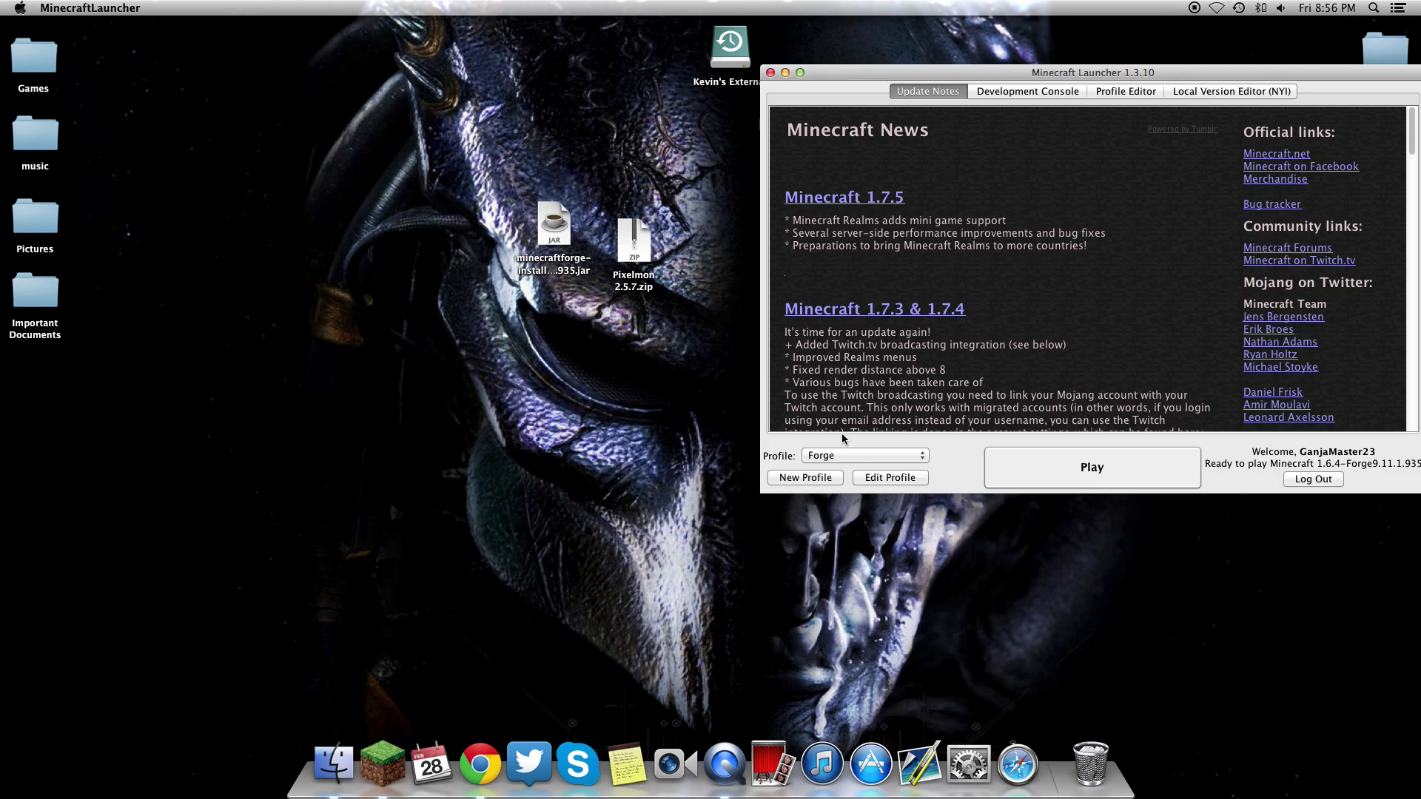
click(833, 455)
click(918, 456)
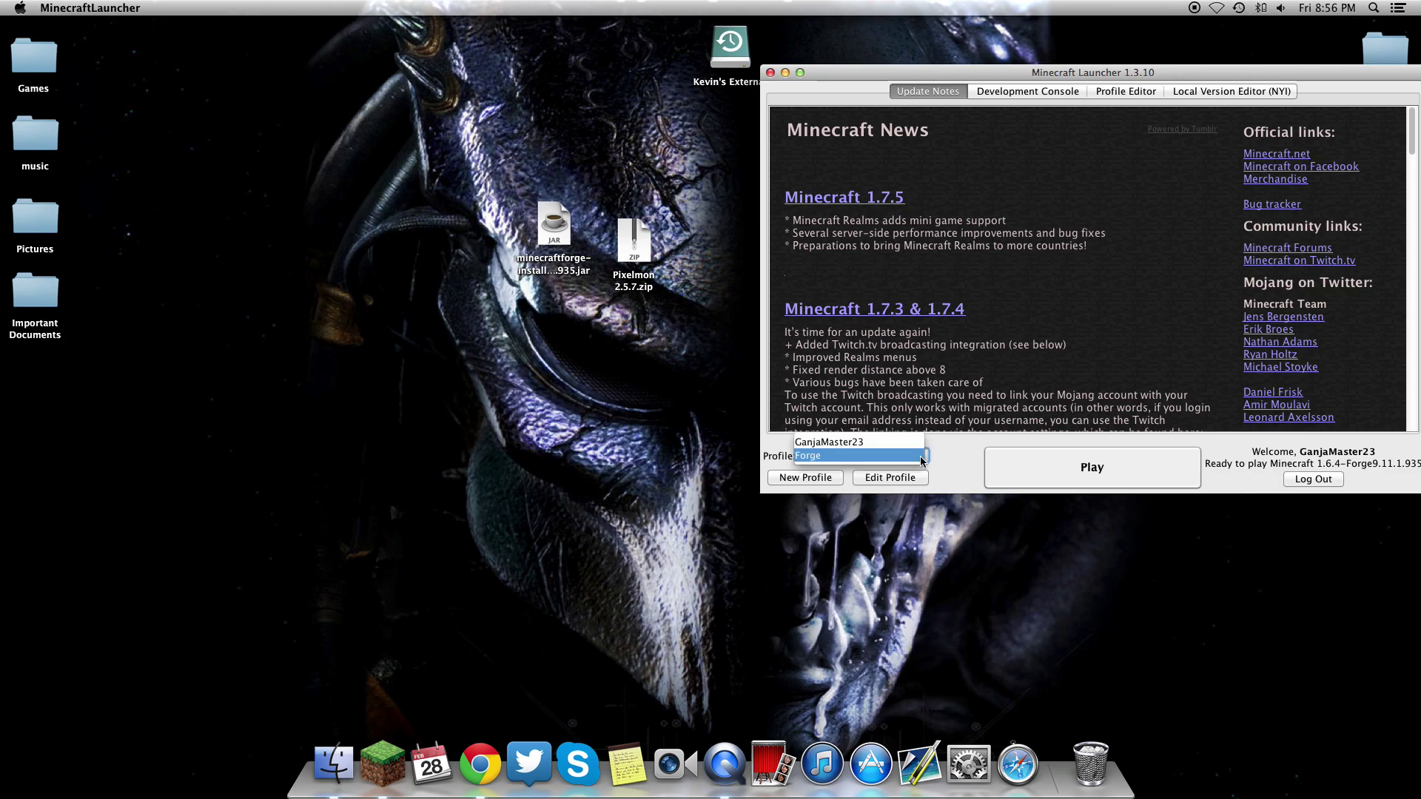
click(850, 456)
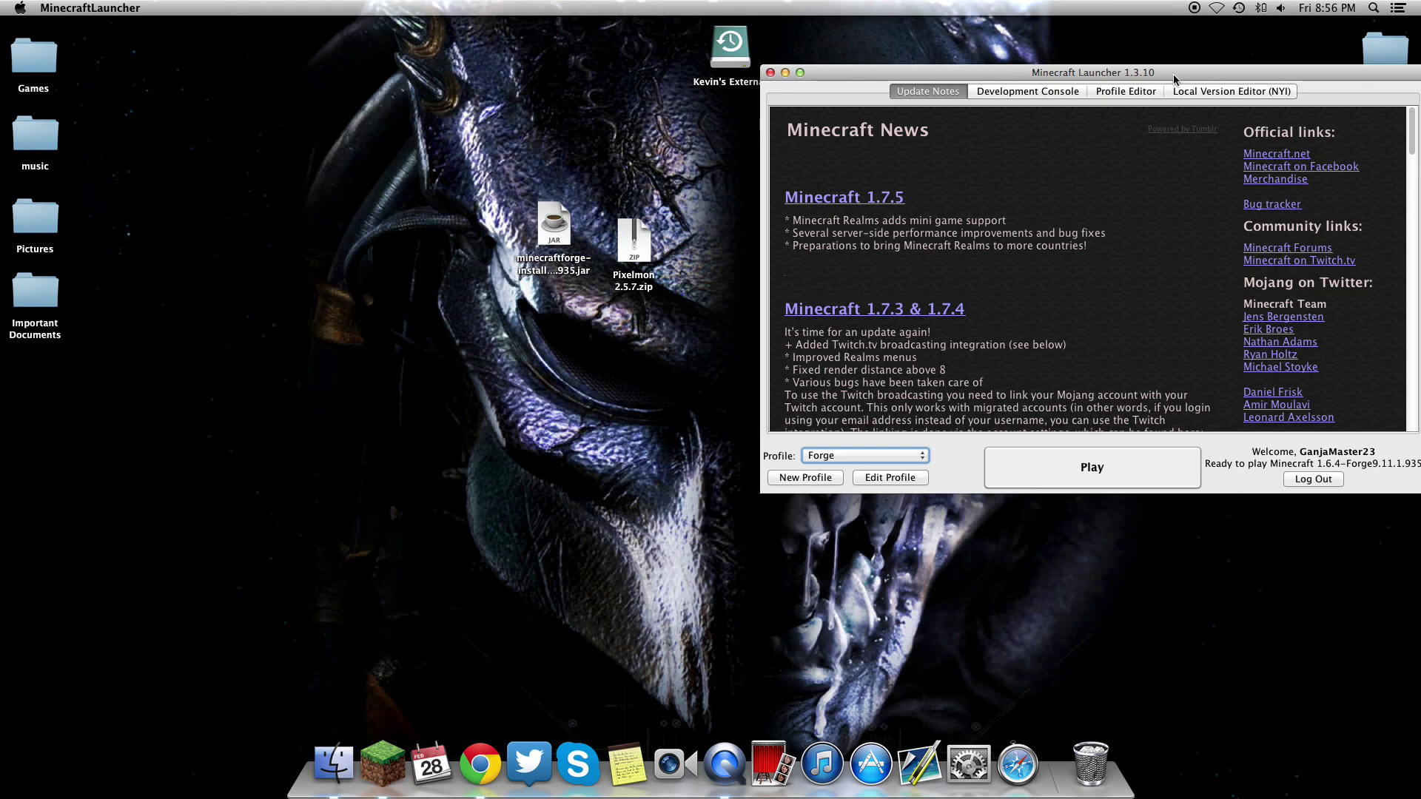
drag(1174, 75, 1015, 73)
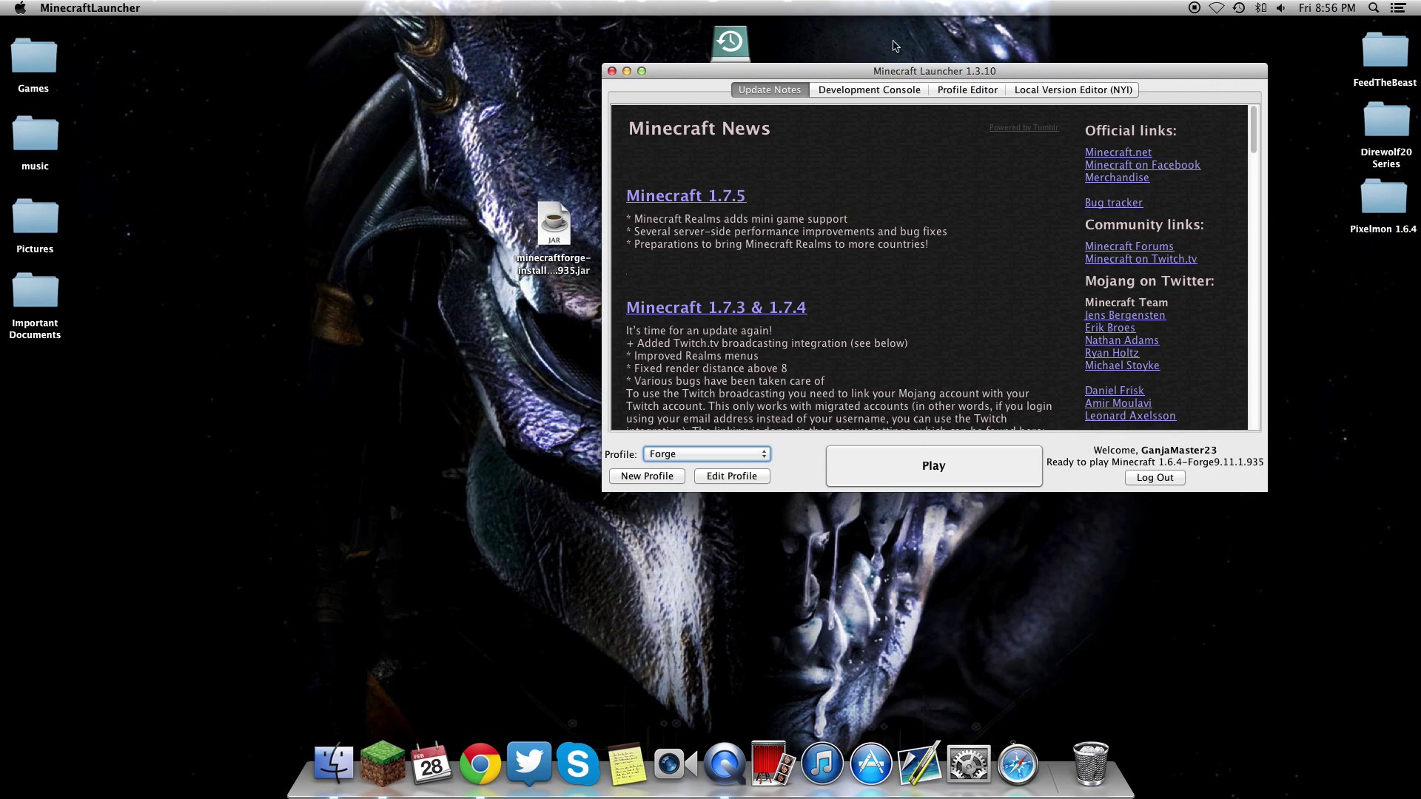
drag(897, 74, 1027, 61)
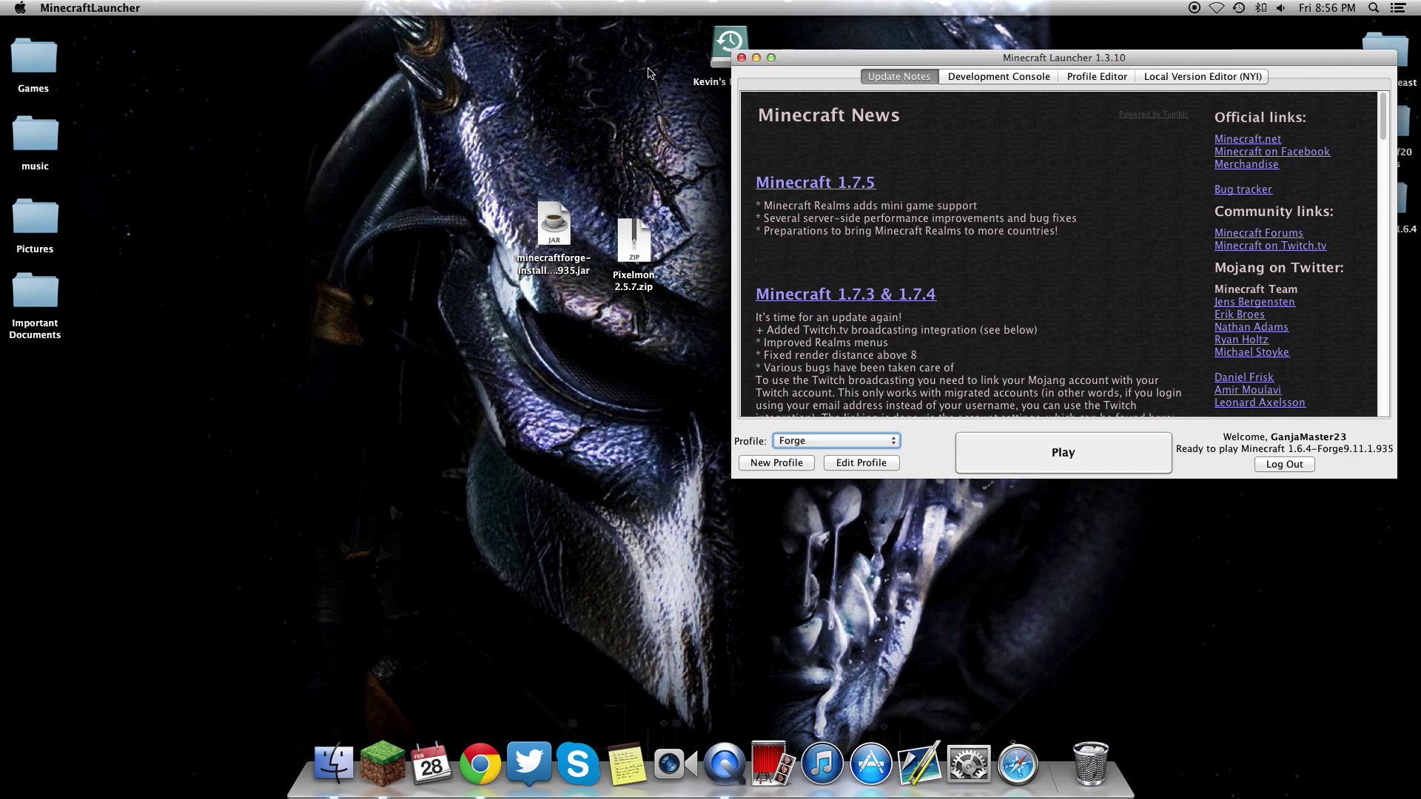
click(741, 57)
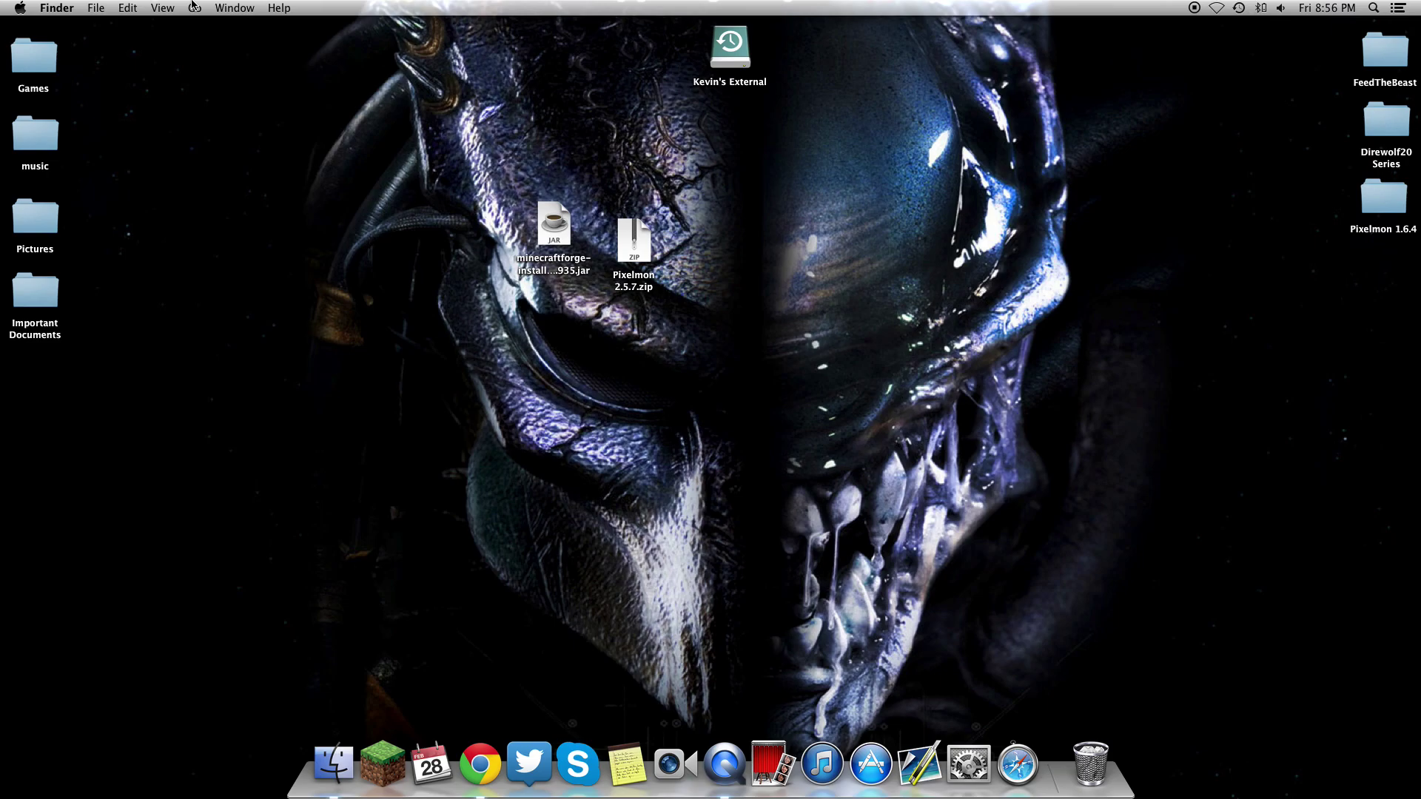
Go to the folder ~/Library/Application Support and open the mods folder inside minecraft
click(192, 6)
click(268, 267)
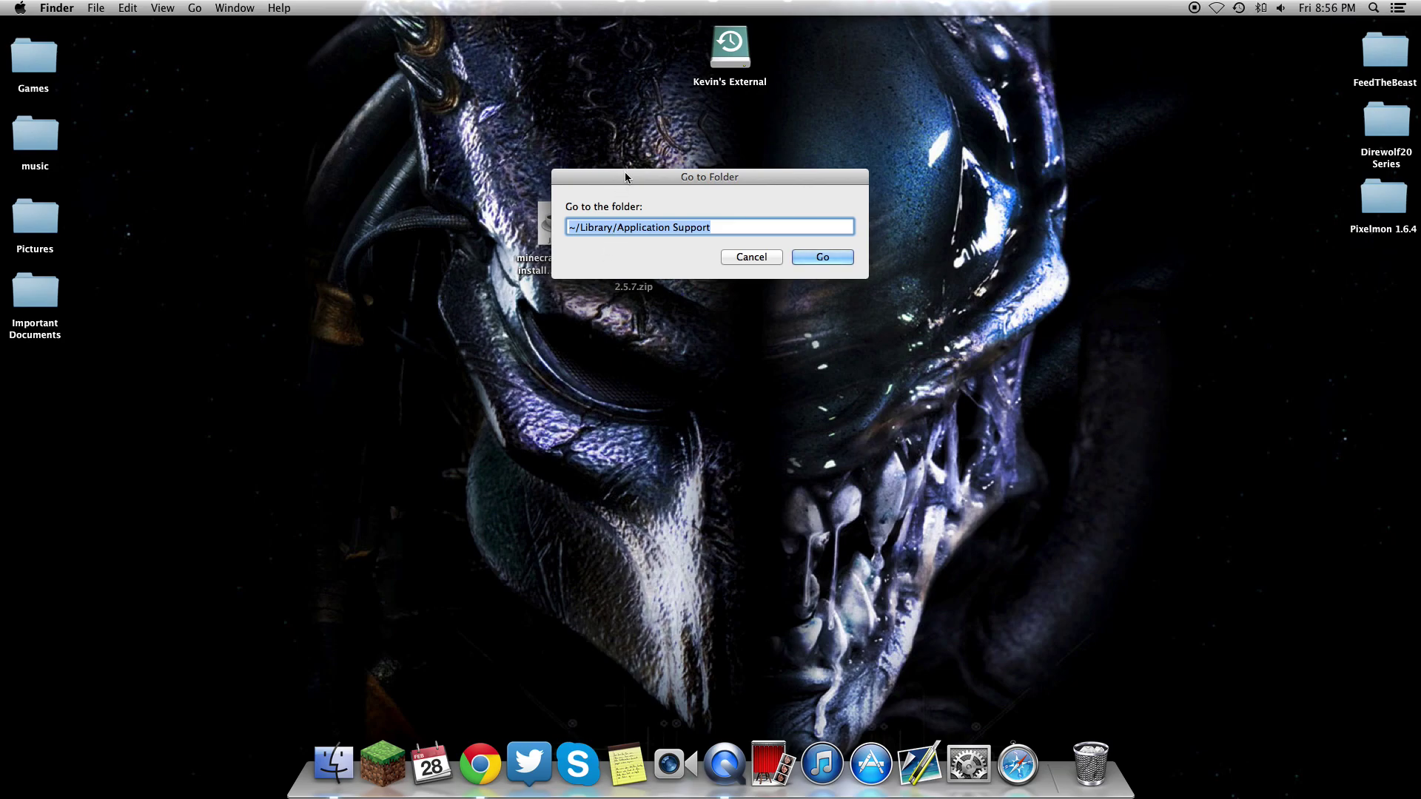
drag(625, 176, 627, 80)
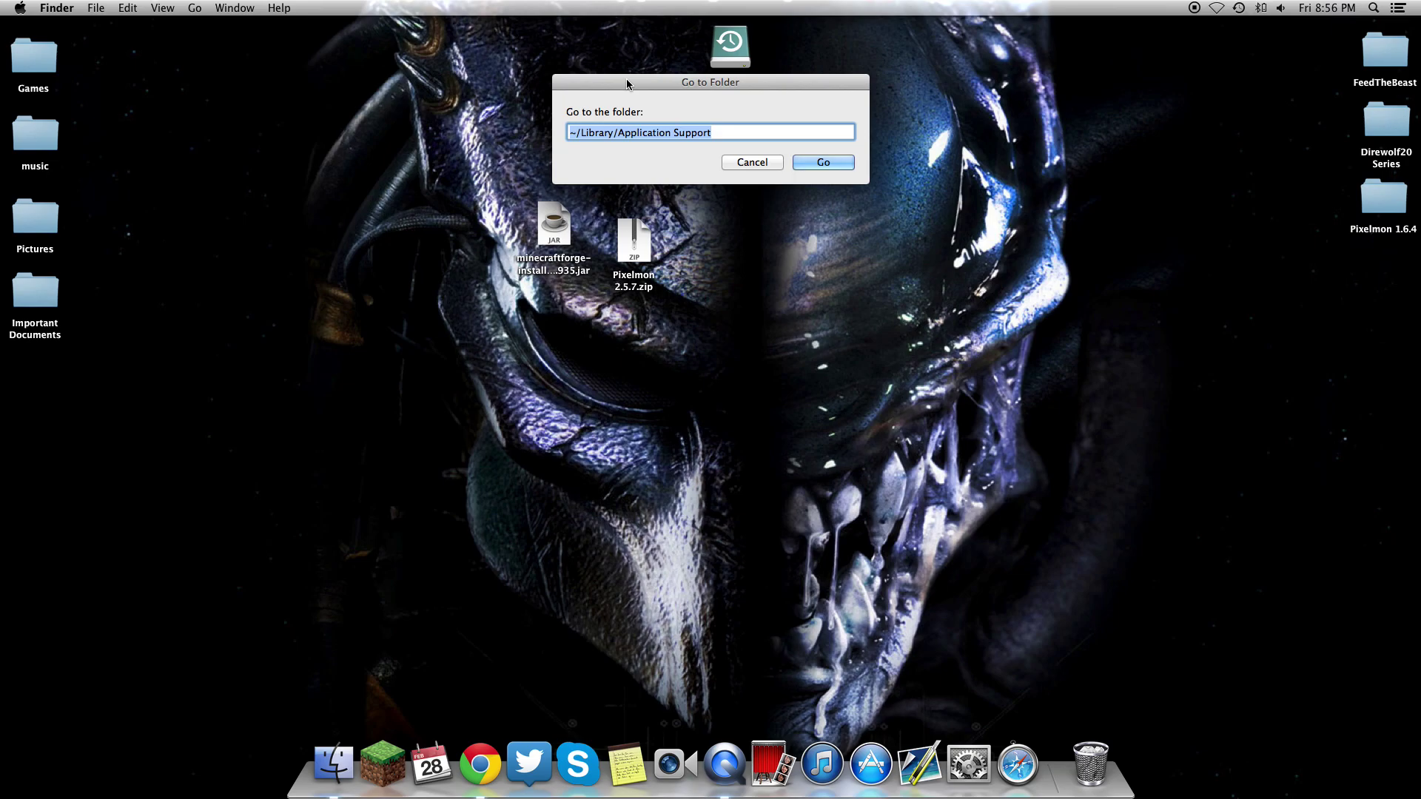
click(803, 166)
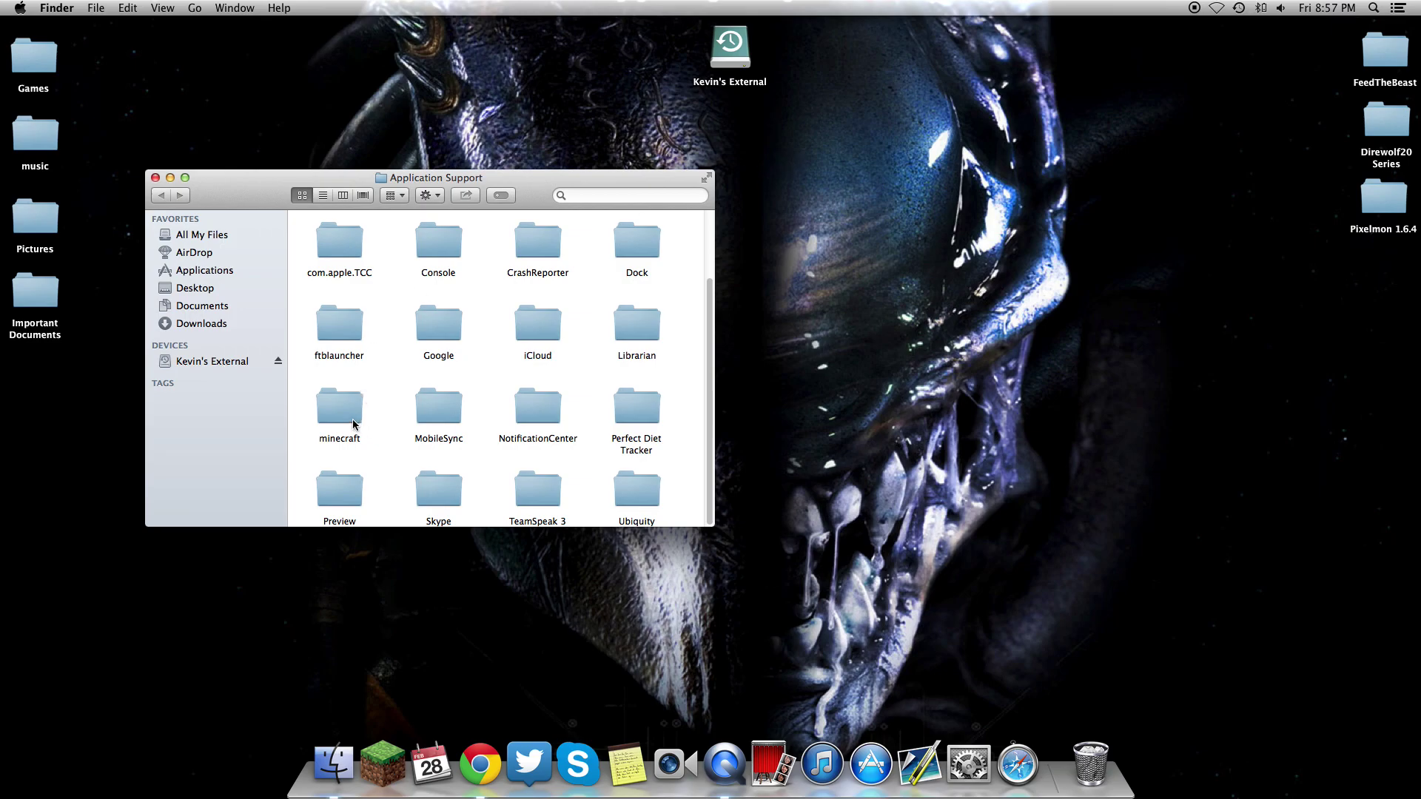
double_click(354, 418)
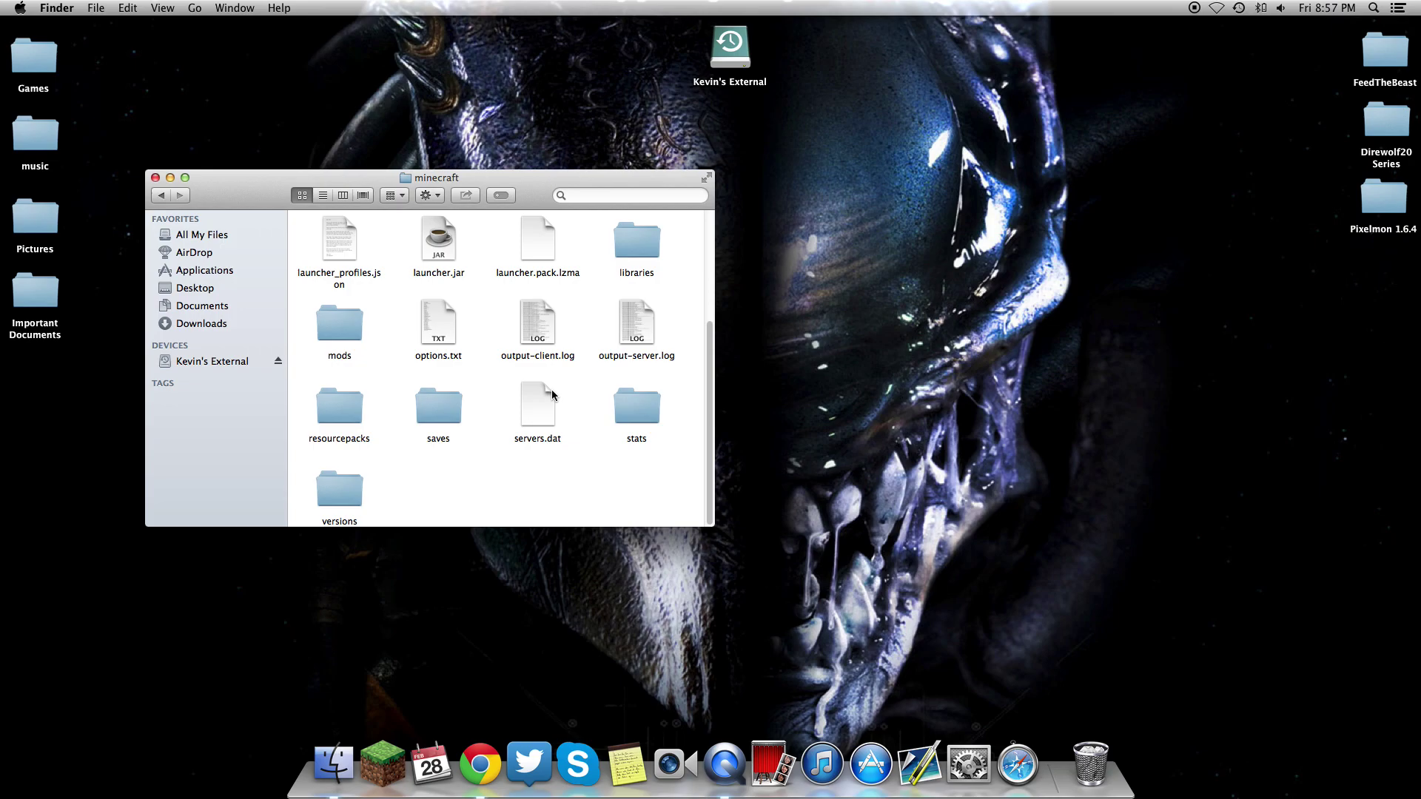
click(330, 326)
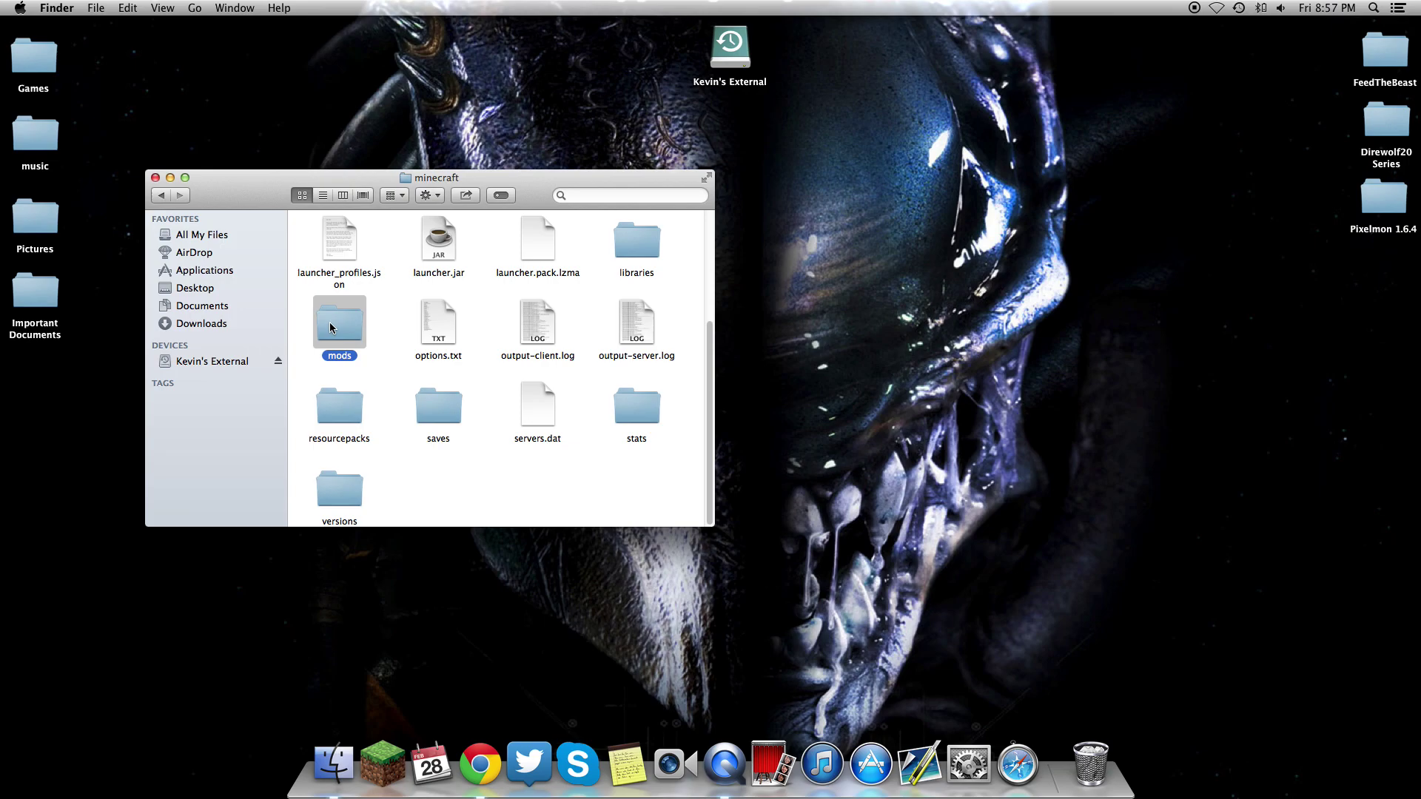
double_click(330, 325)
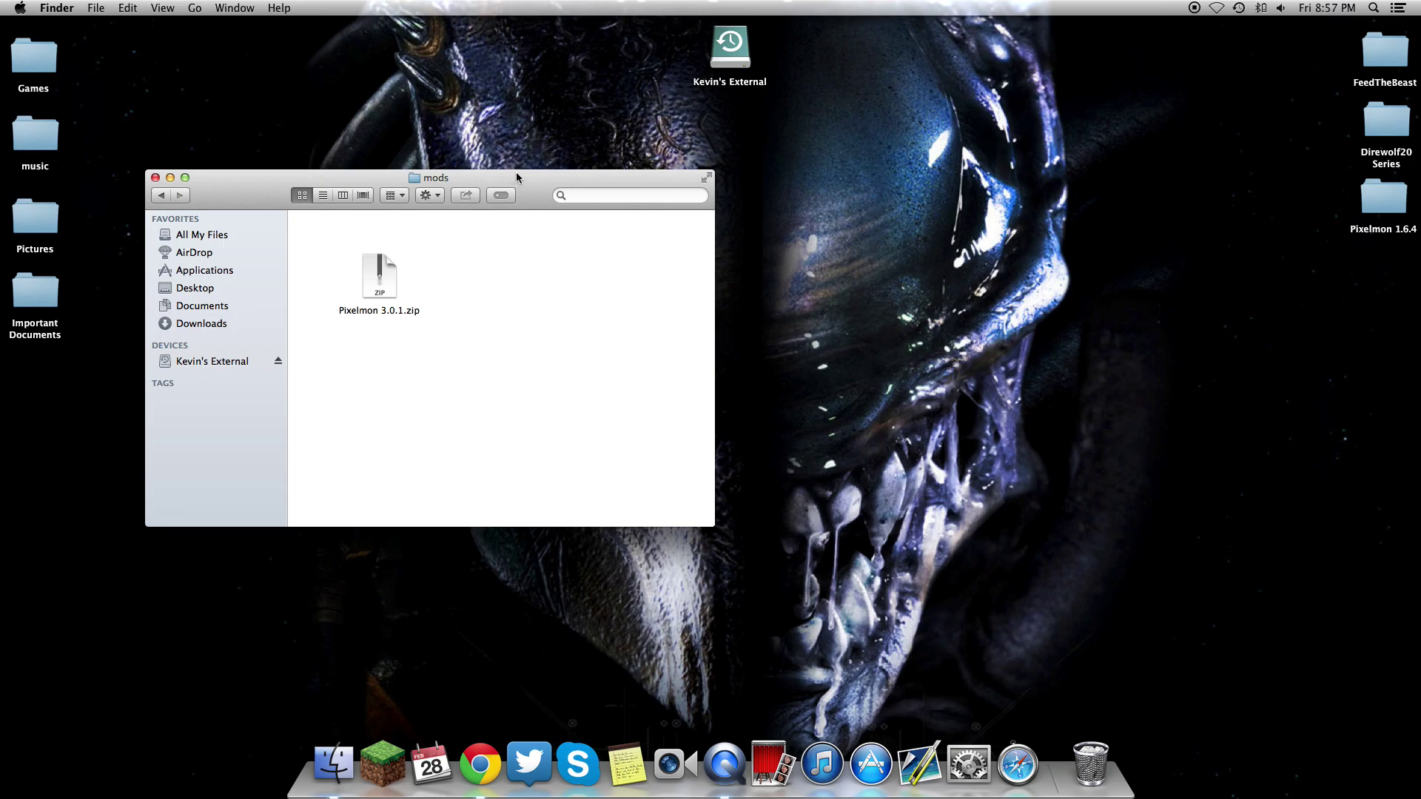
Move the mods window below the desktop files, shift Pixelmon 2.5.7.zip slightly on the desktop, and close the window
drag(517, 172, 623, 347)
mouse_move(639, 237)
mouse_down()
mouse_move(664, 160)
mouse_move(654, 231)
mouse_move(641, 222)
mouse_move(697, 200)
mouse_move(651, 236)
mouse_move(603, 466)
mouse_move(640, 237)
mouse_move(622, 233)
mouse_up()
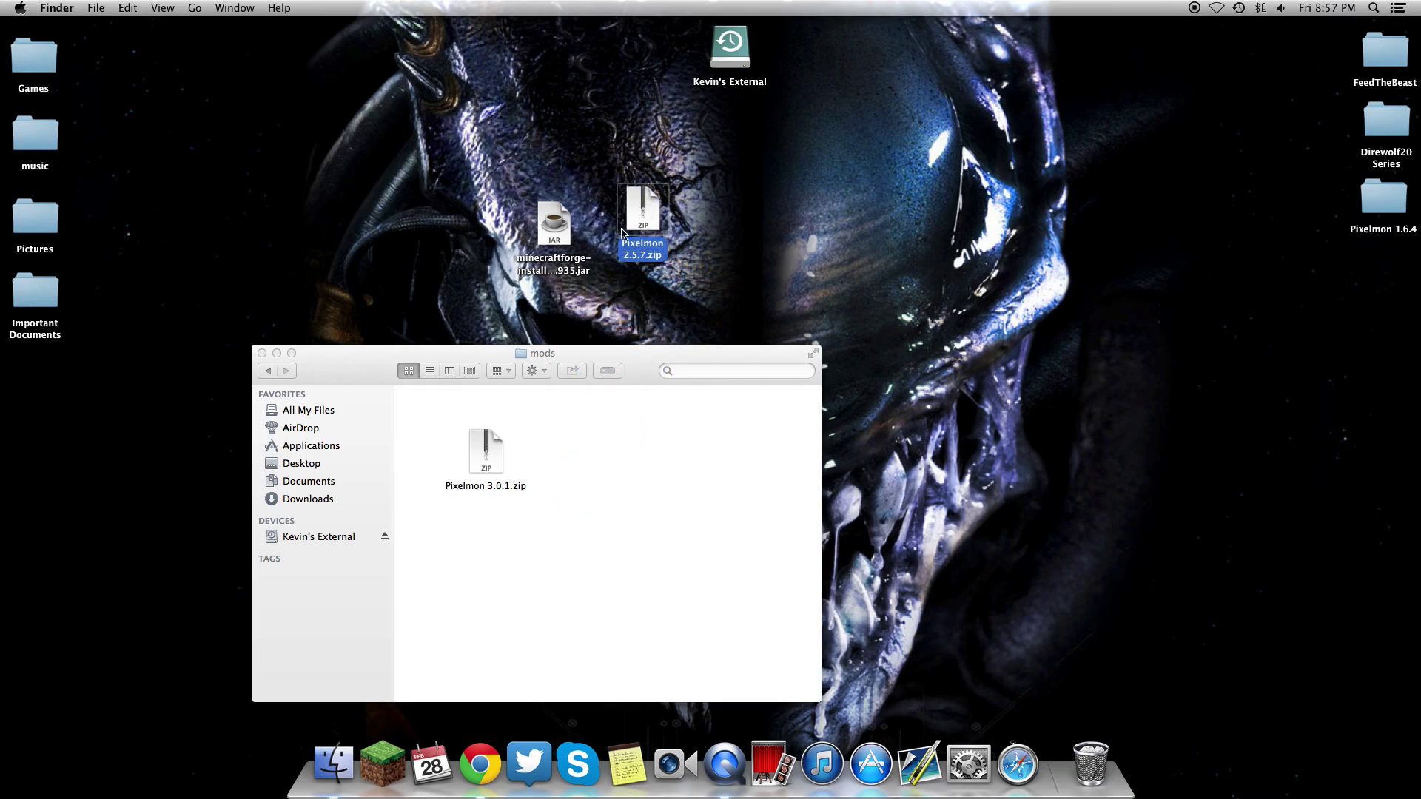
click(262, 354)
Launch Minecraft from the launcher with the Forge profile and move the game window higher on the screen
click(383, 747)
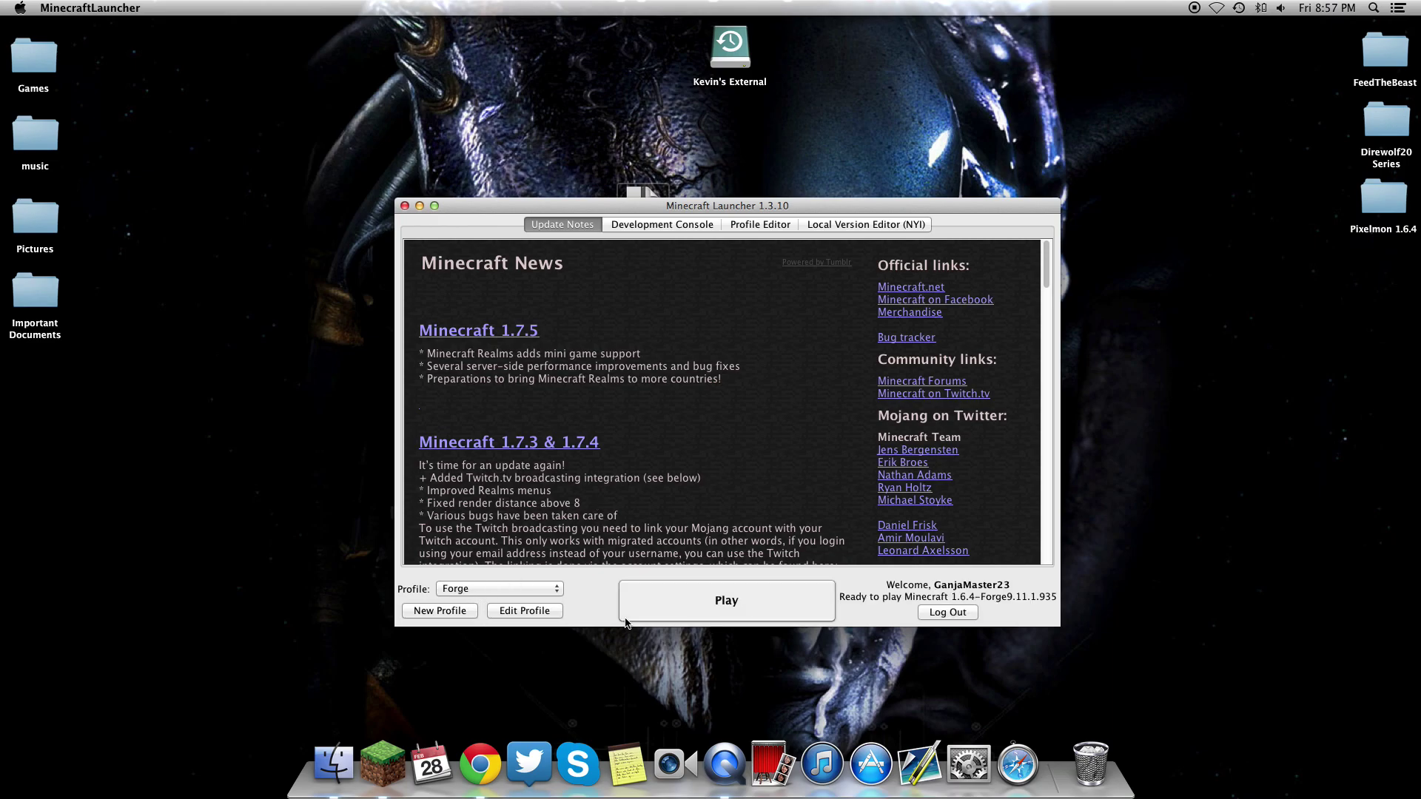
click(662, 603)
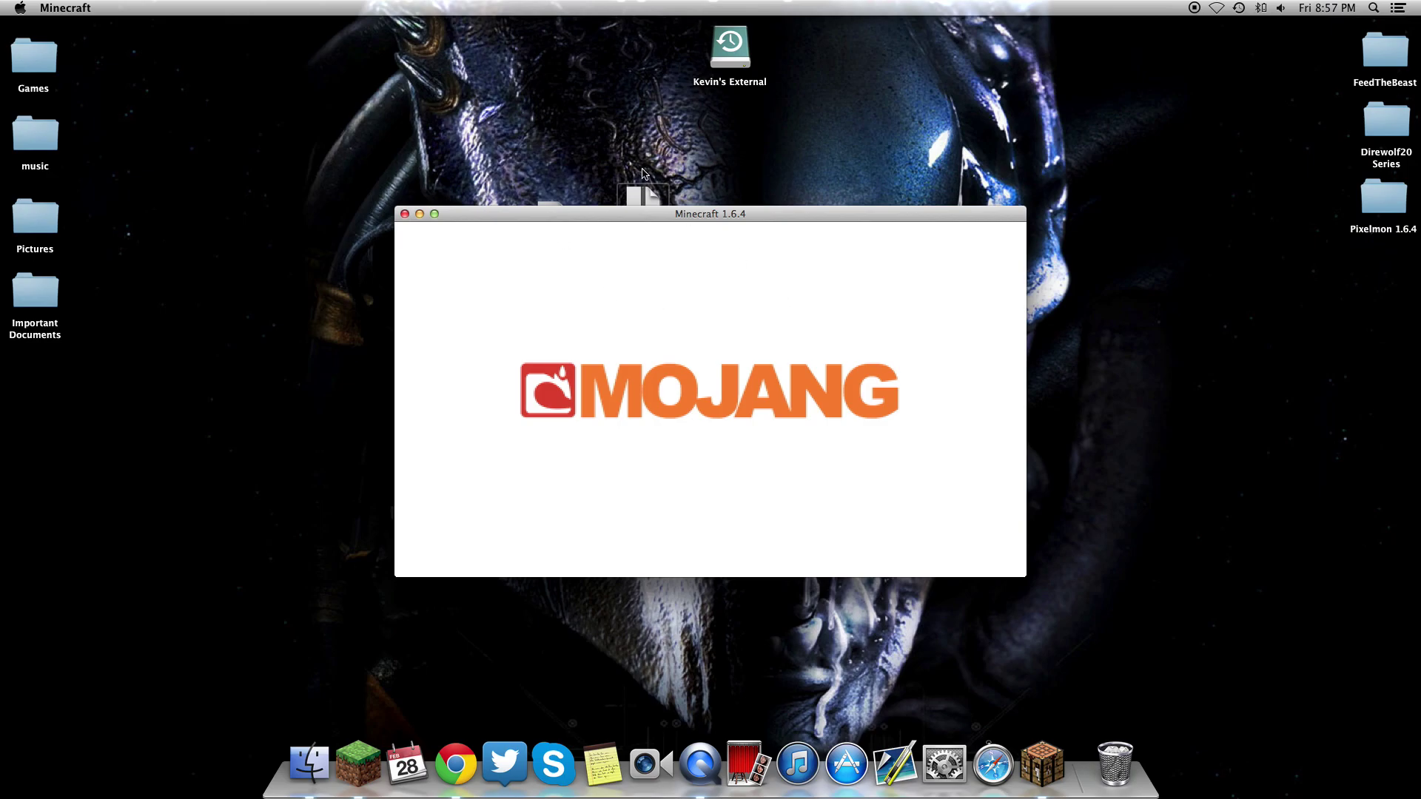
drag(637, 216, 645, 148)
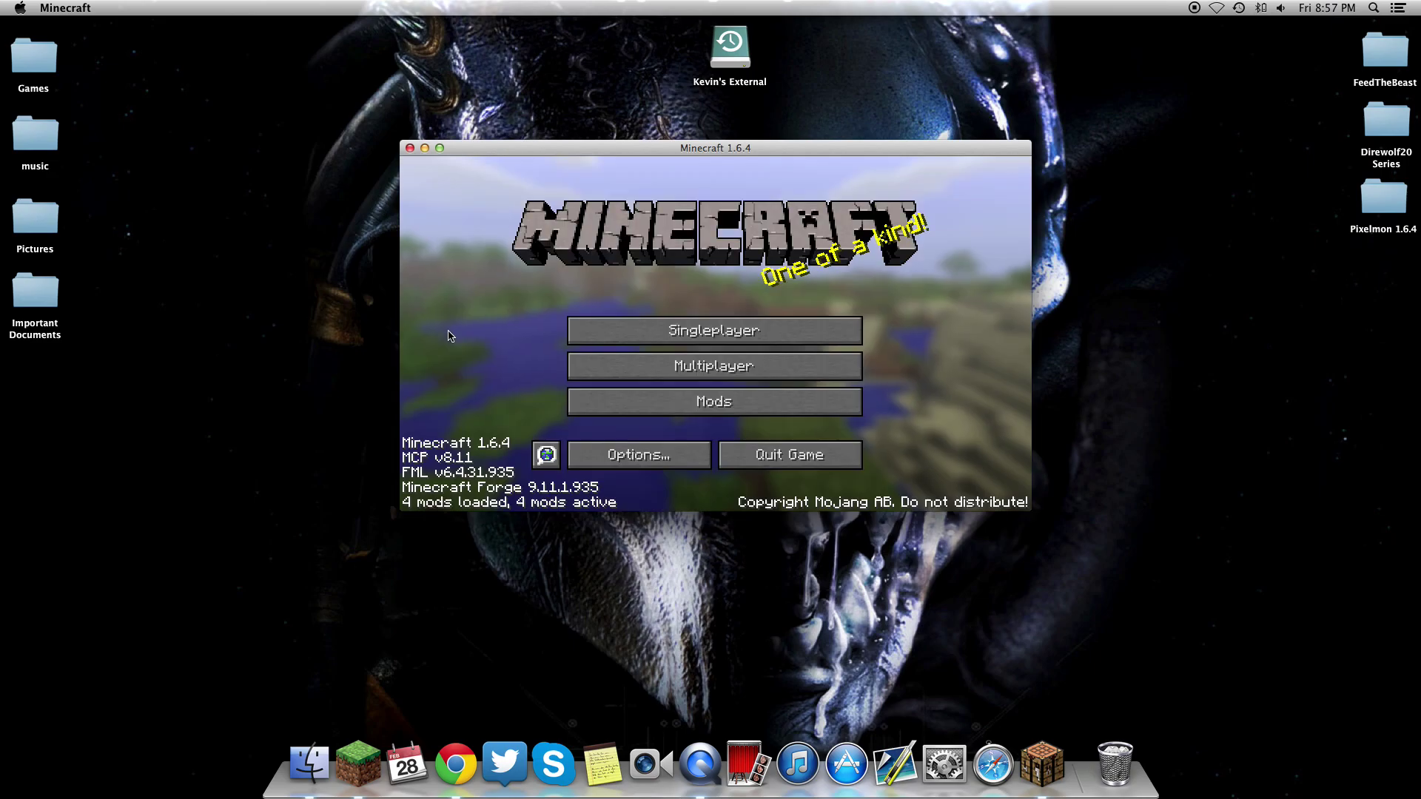
Switch Minecraft to fullscreen in the video settings and return to the title screen
click(598, 454)
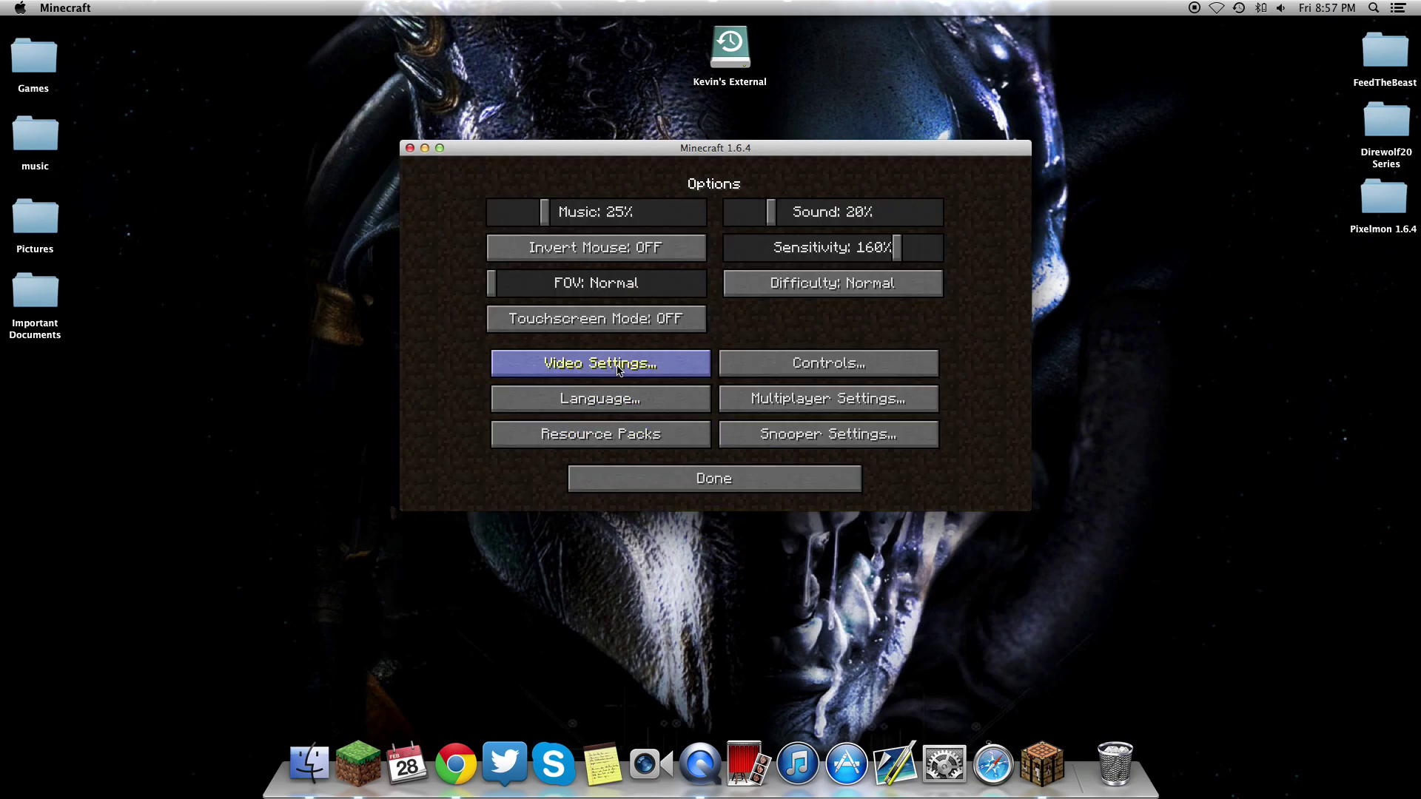
click(622, 365)
click(627, 432)
key(Escape)
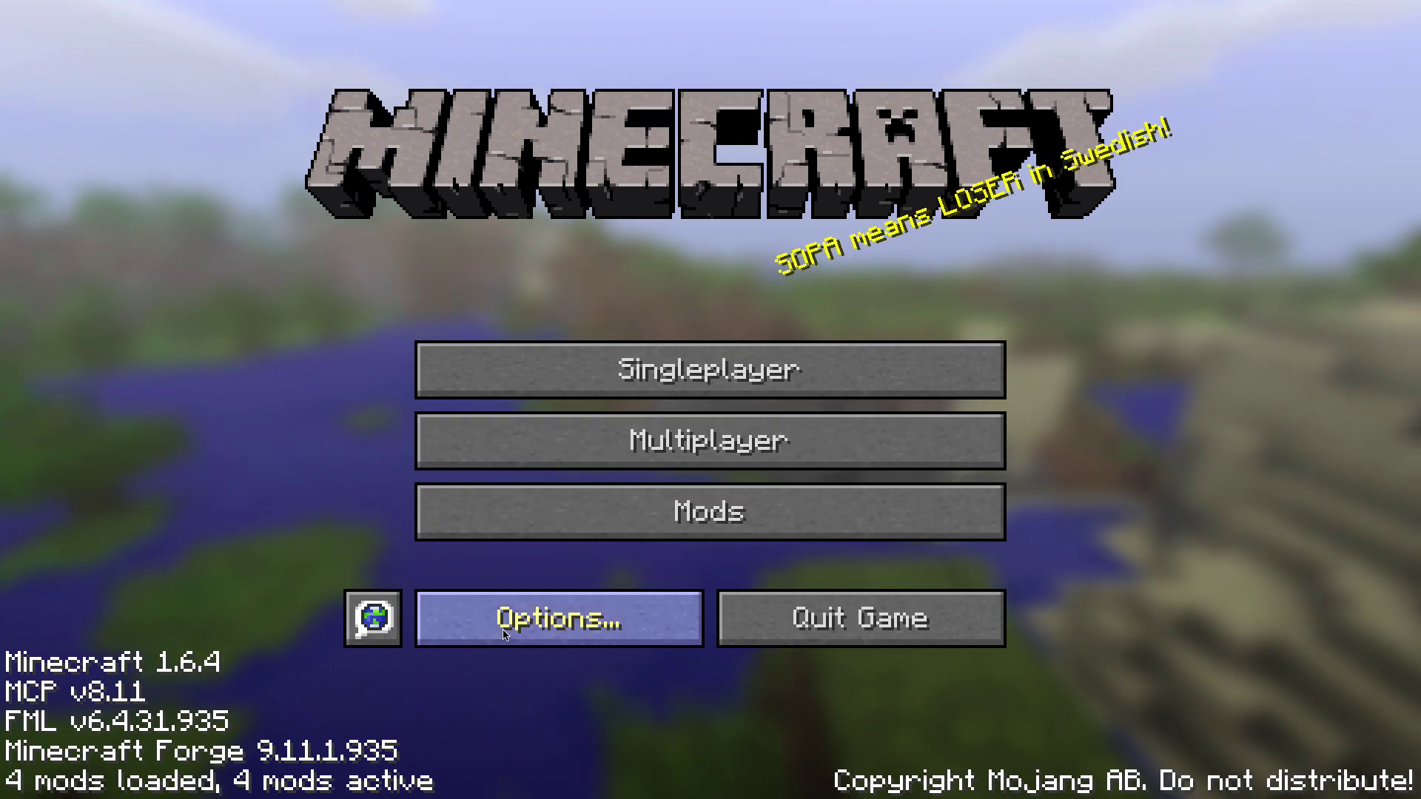
Open Minecraft's mod list and view the details of Minecraft Forge, Forge Mod Loader and Minecraft Coder Pack
click(632, 536)
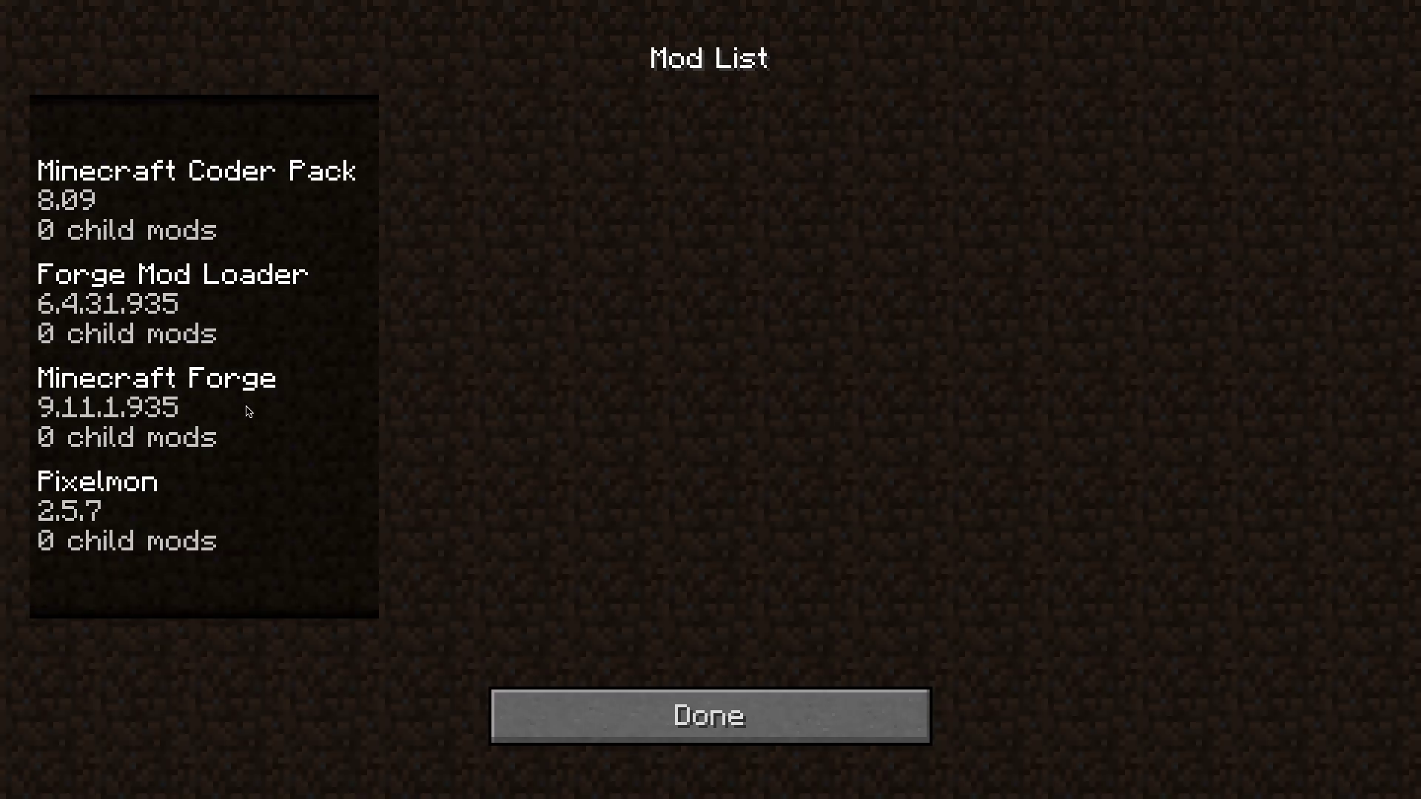
click(295, 394)
click(188, 276)
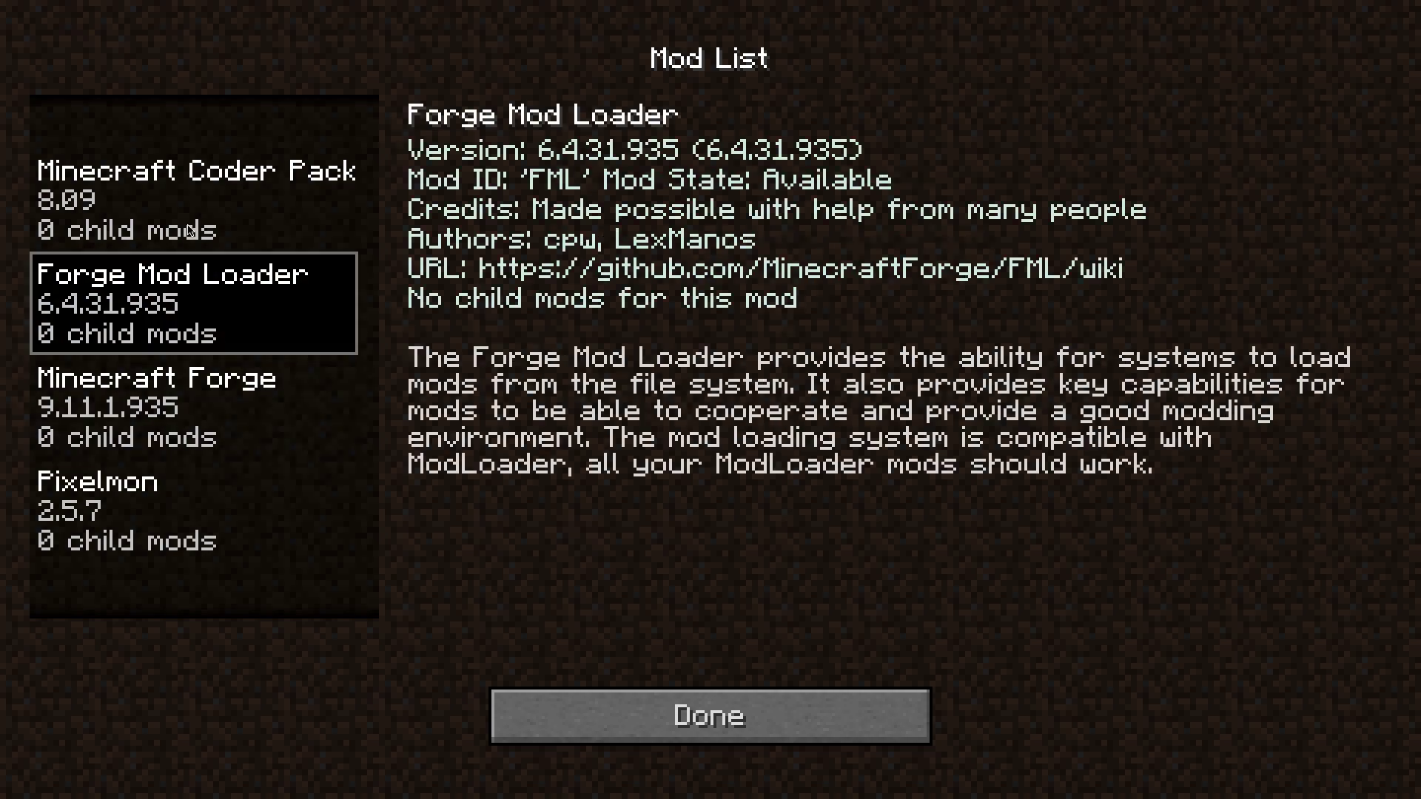
click(190, 232)
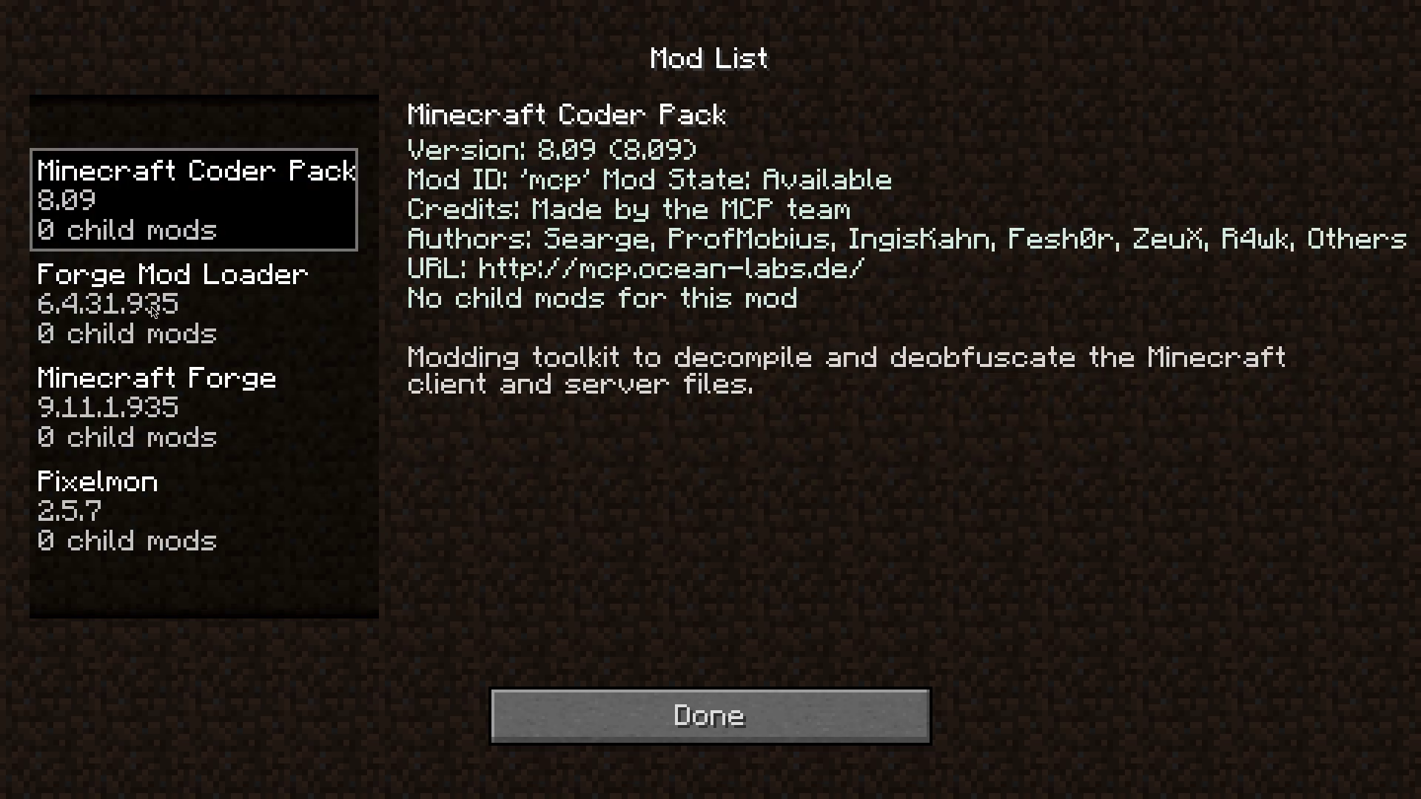
View the details of Pixelmon in the mod list and return to the title screen
click(77, 494)
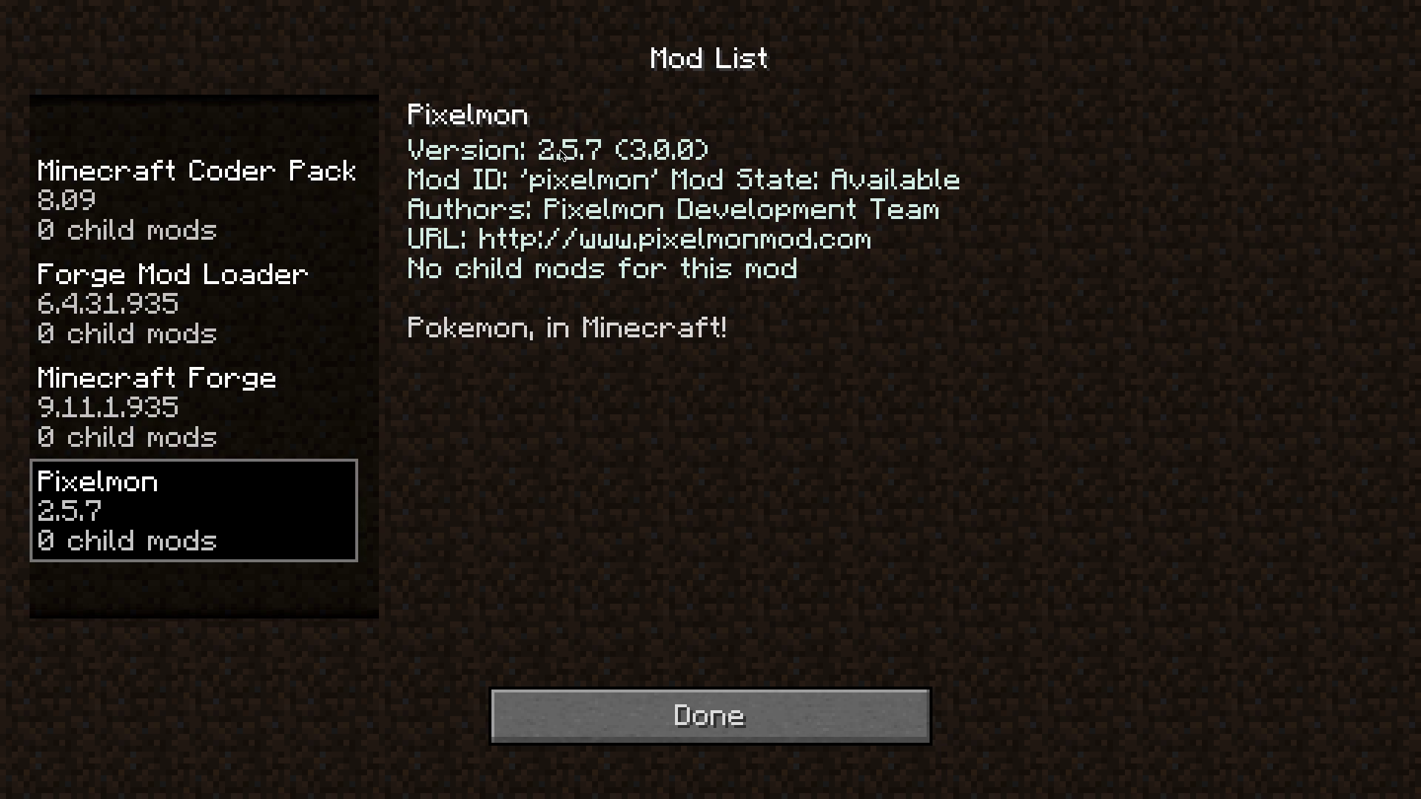
click(766, 703)
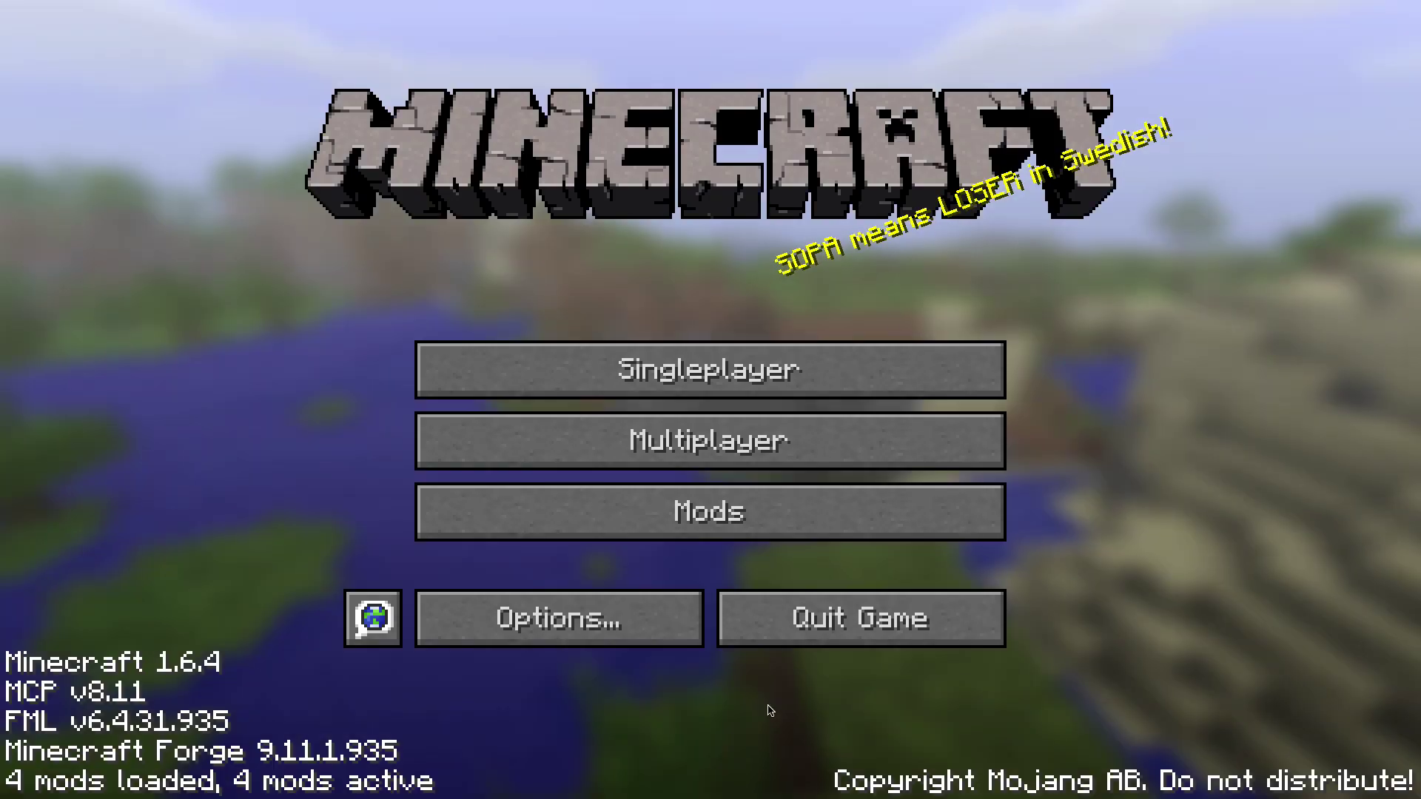
Open the multiplayer server list and join the PixelBuilt server at play.pixelbuilt.org
click(637, 450)
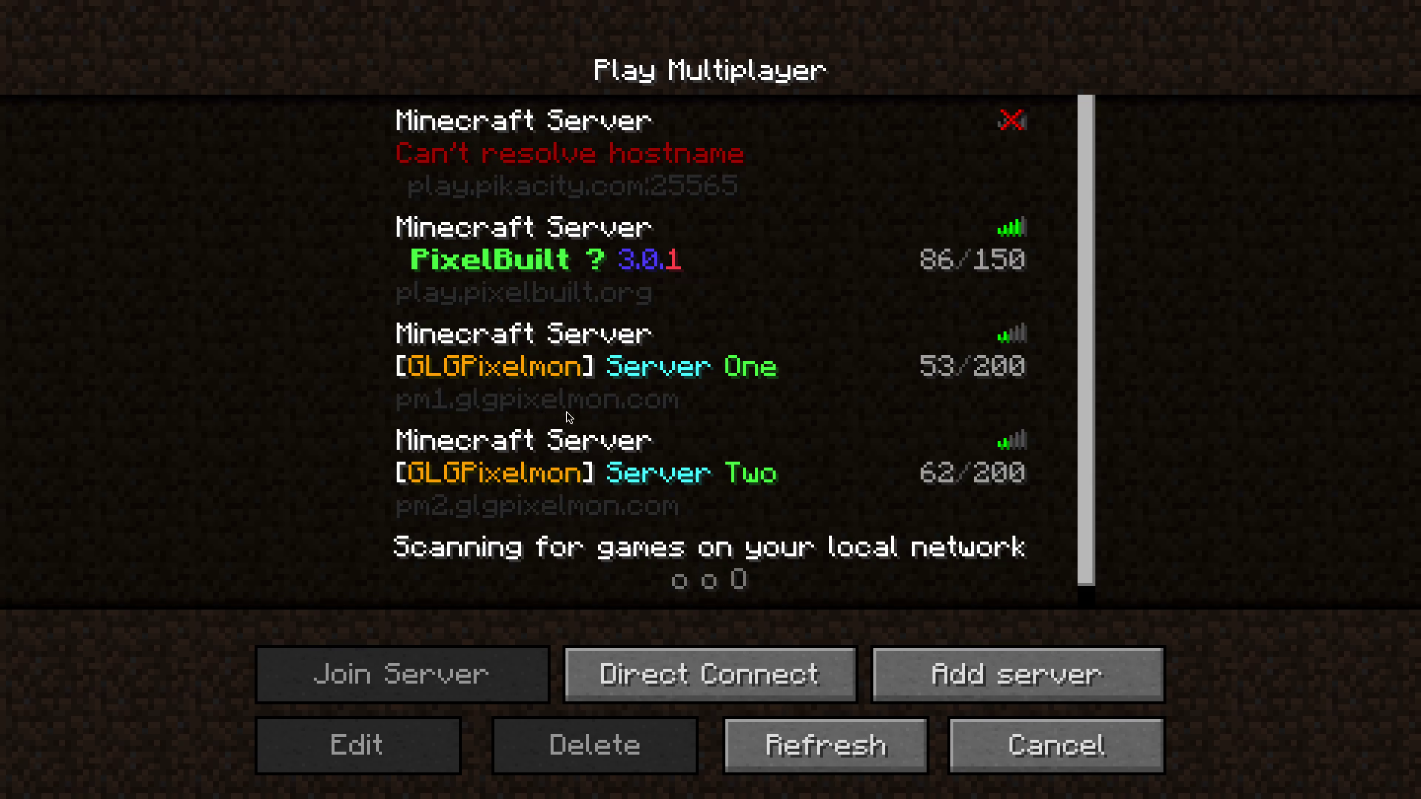
click(549, 233)
click(549, 232)
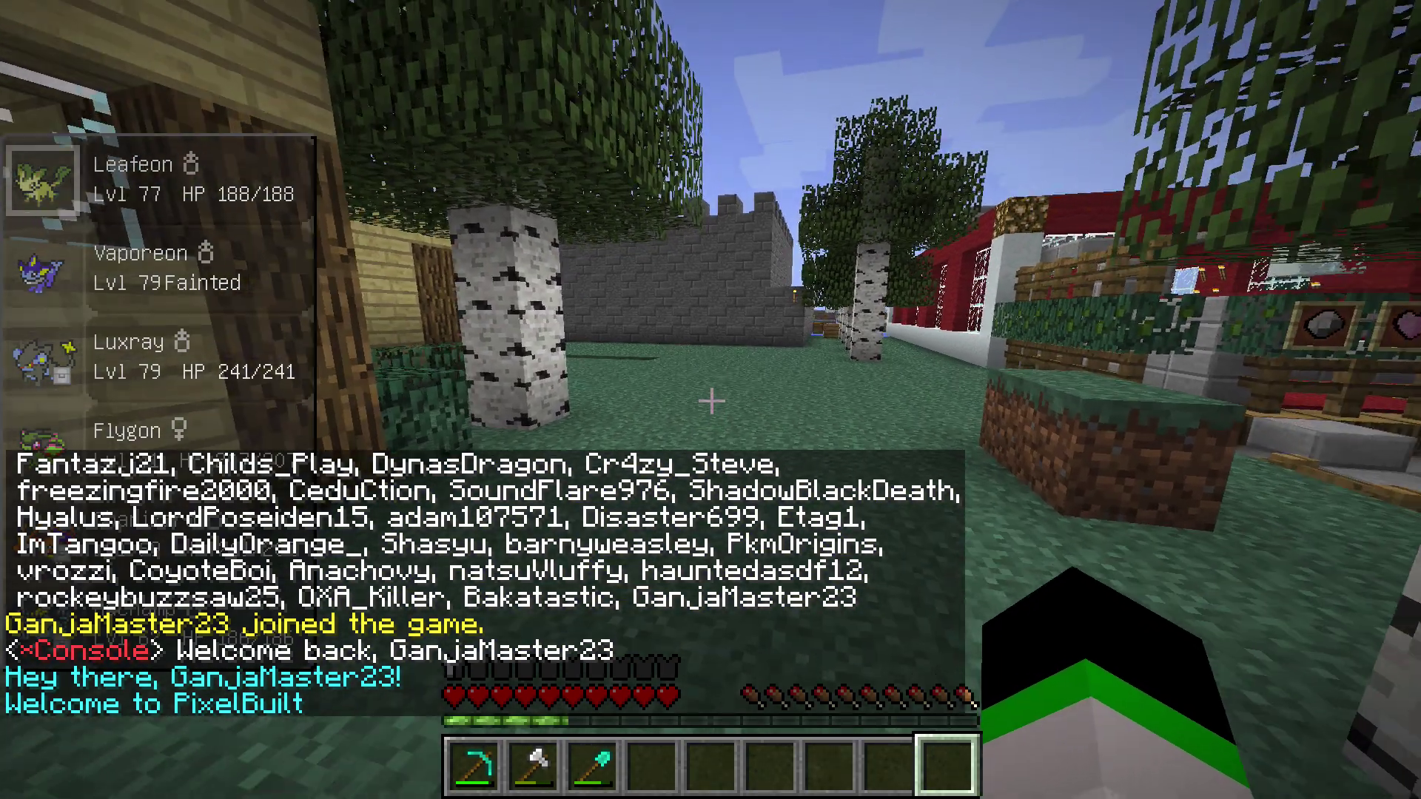
Send out Leafeon in front of the player and retrieve it
key(r)
key(w)
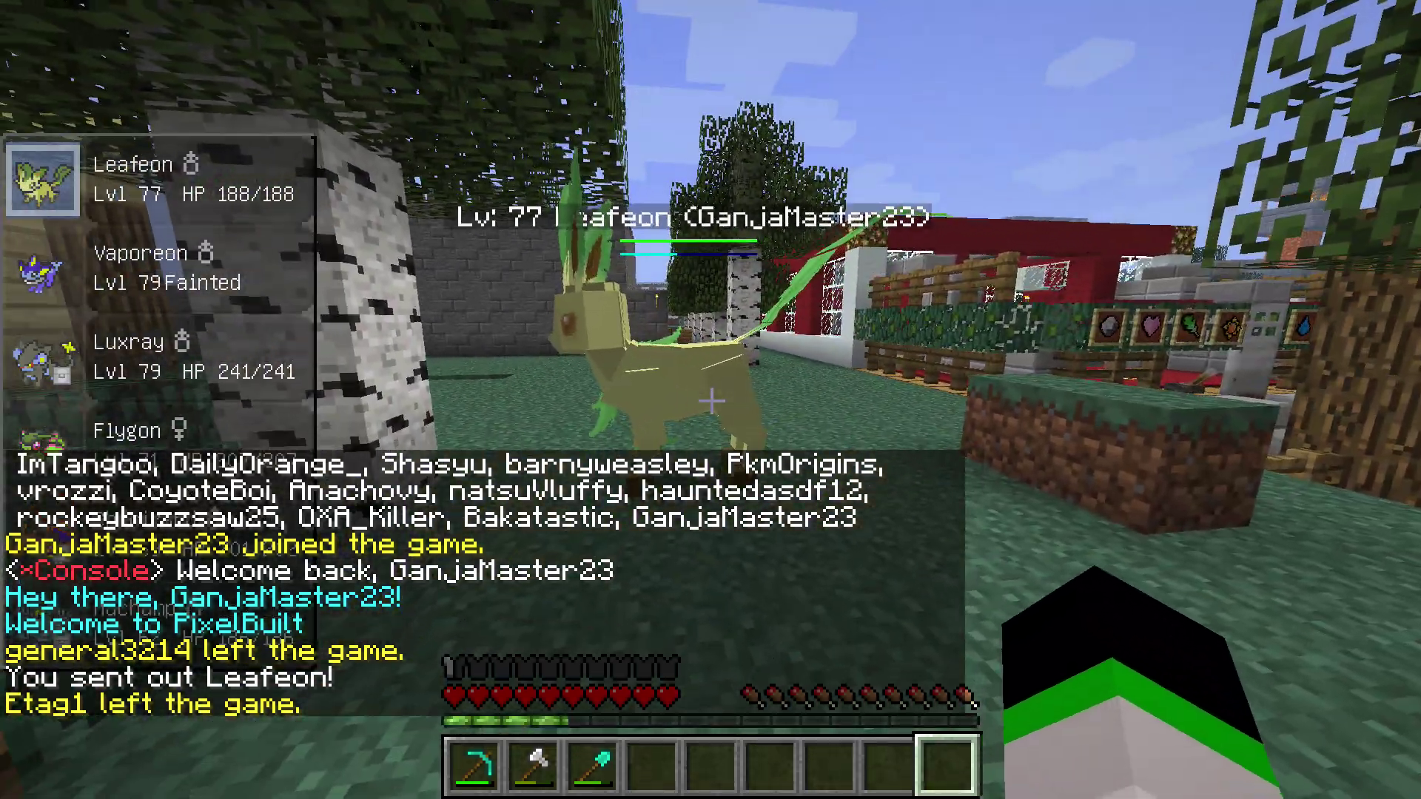
key(r)
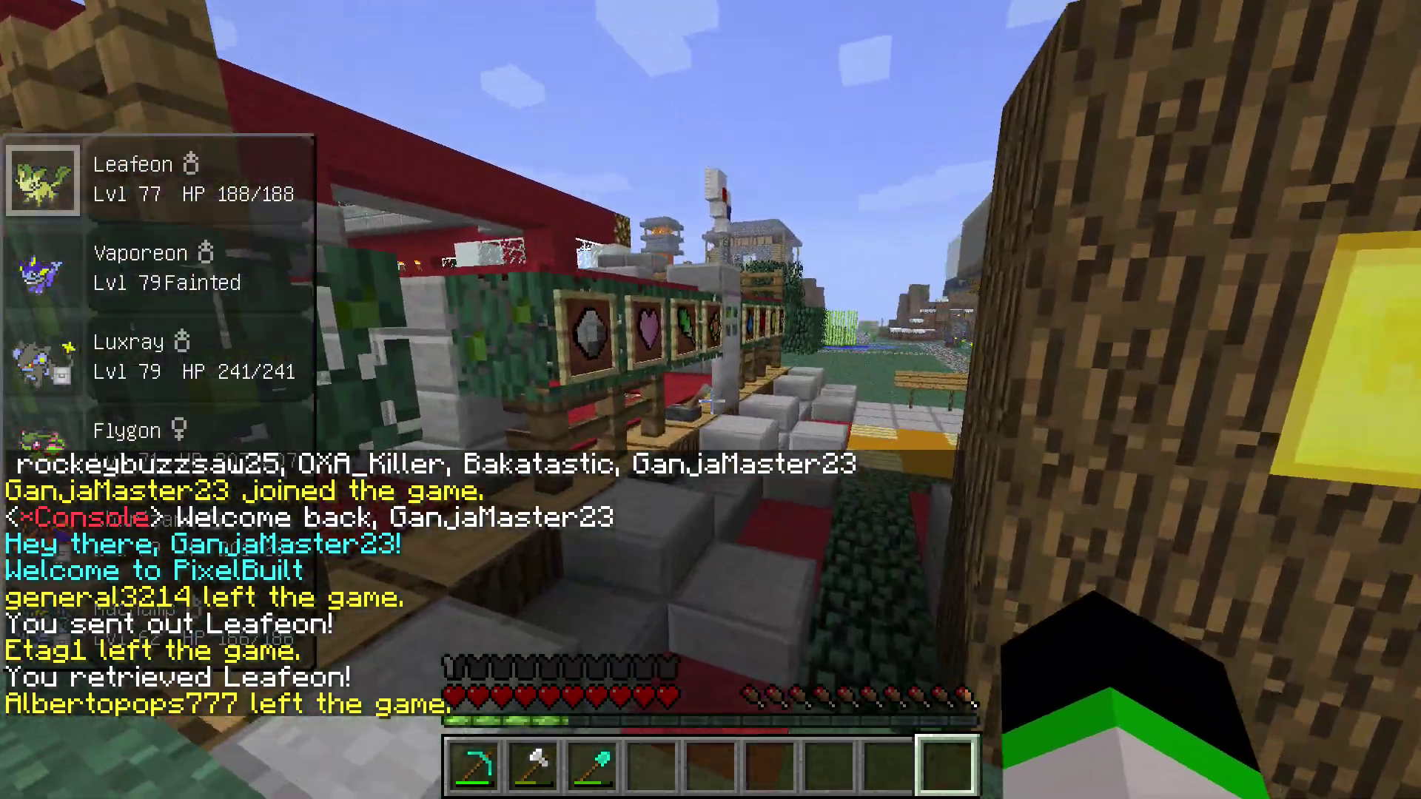
Select Luxray in the party, send it out in front of the player, and retrieve it
key(period)
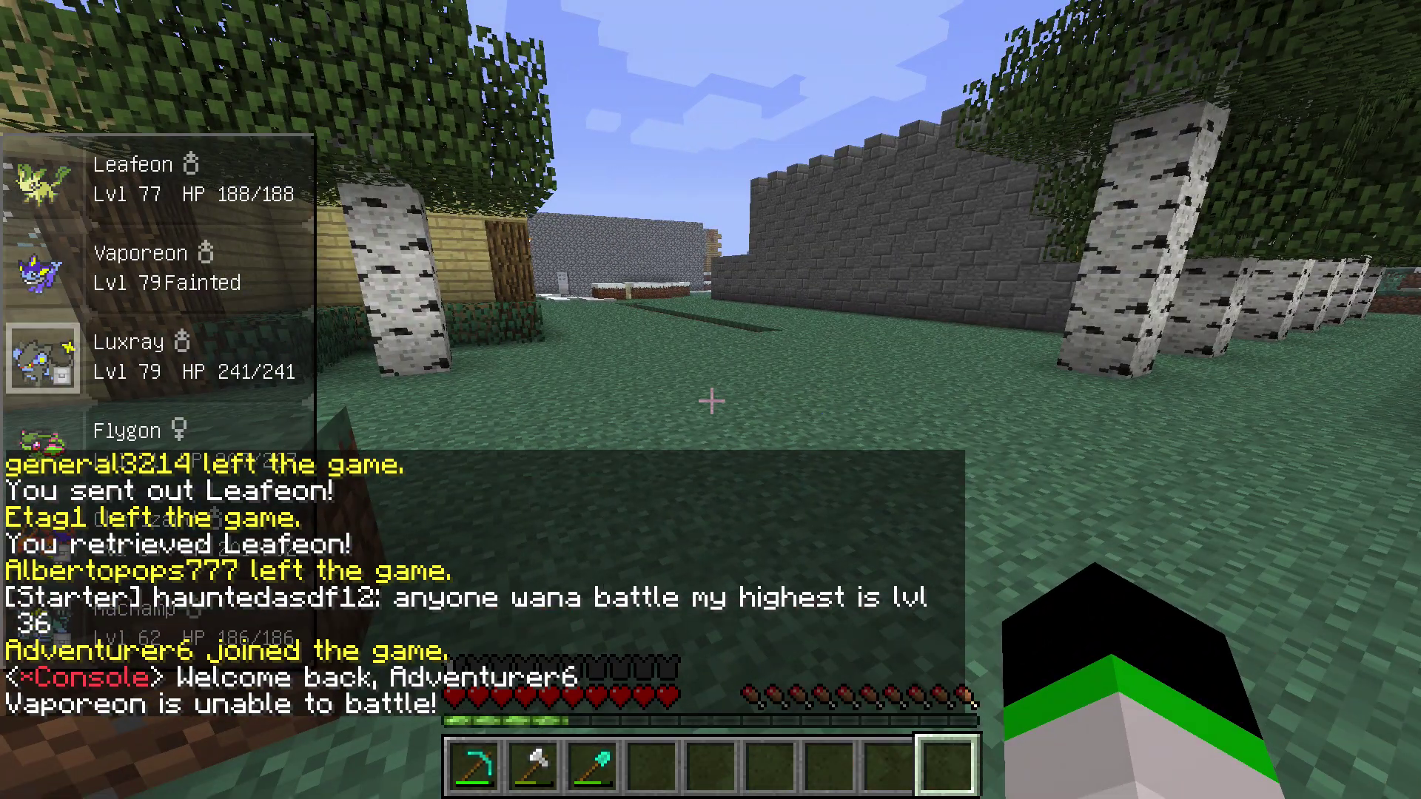
key(r)
key(Escape)
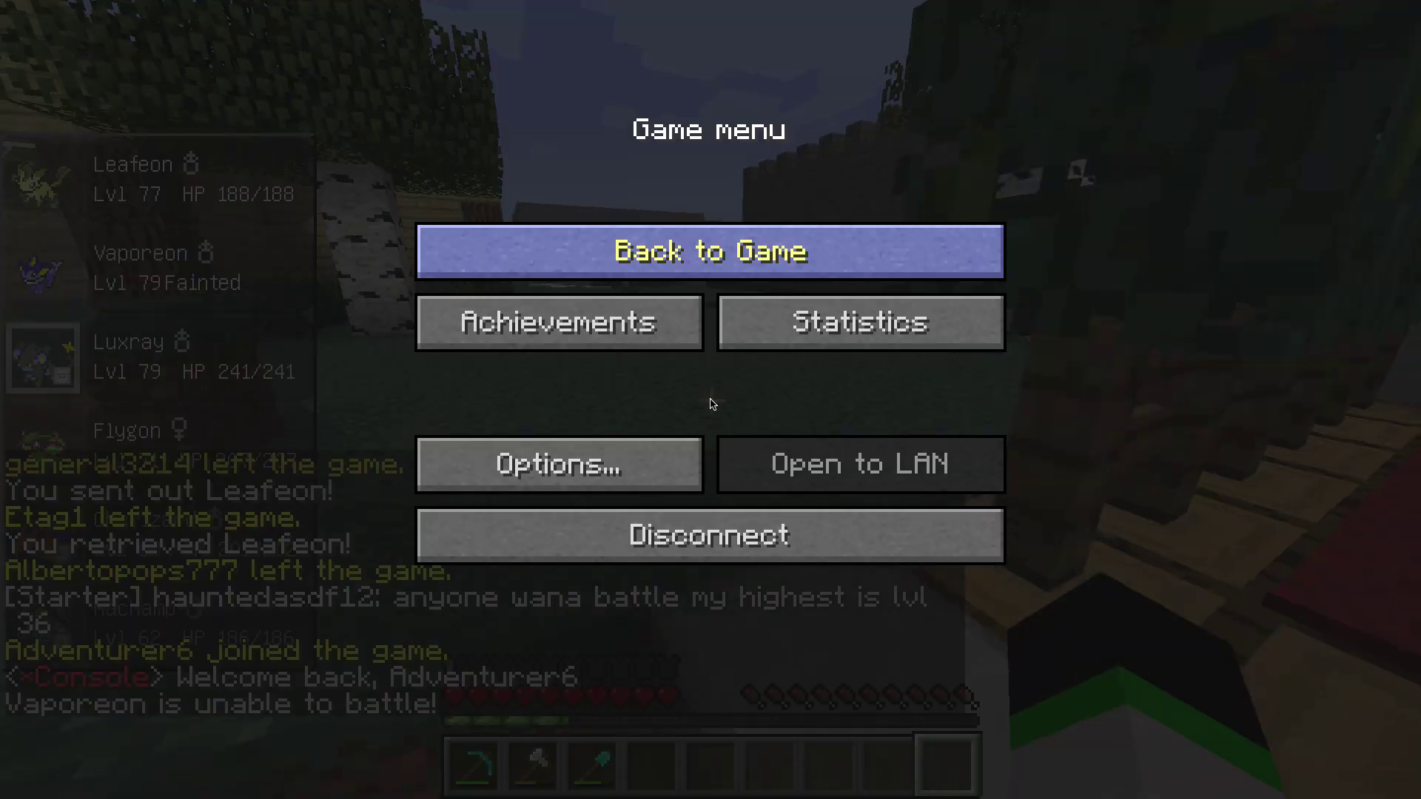
key(Escape)
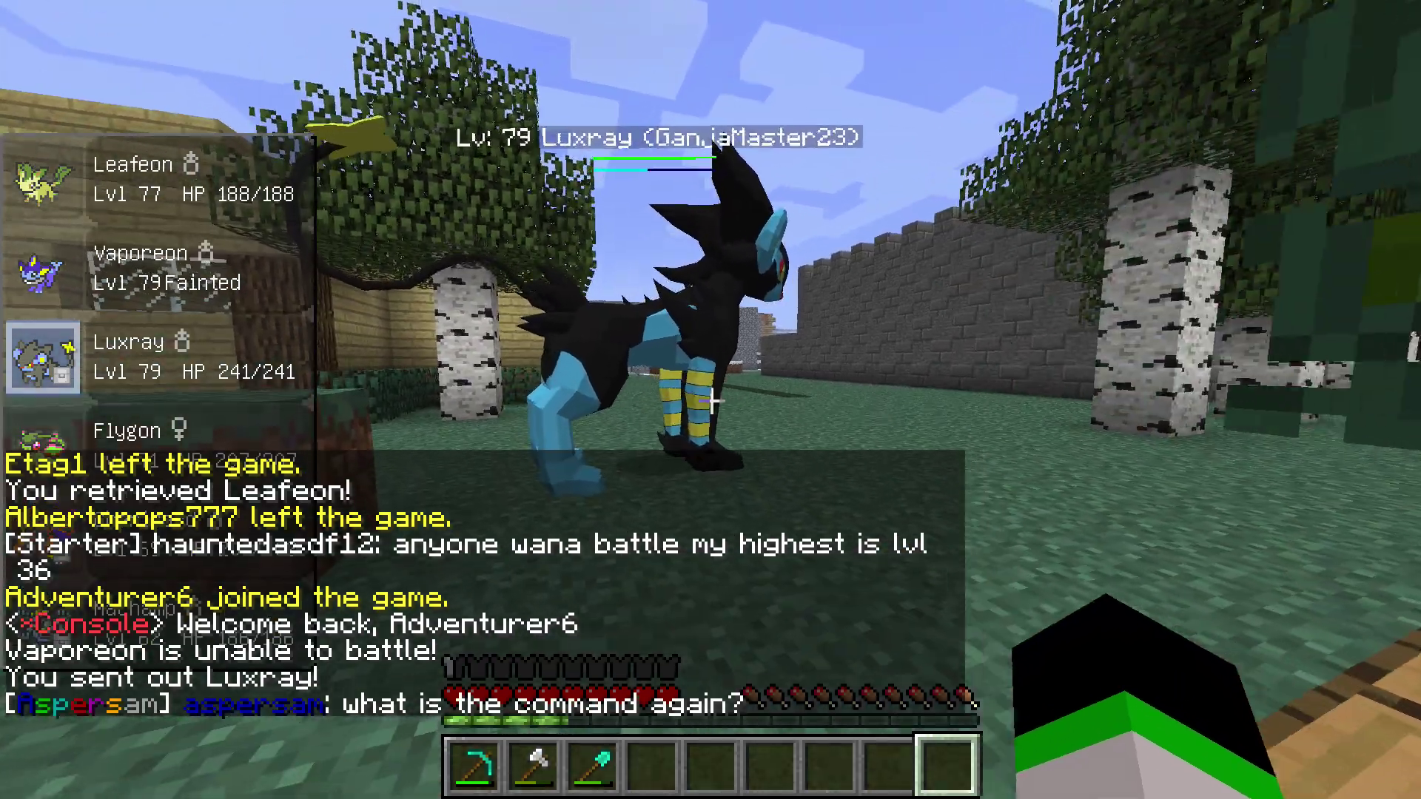
key(r)
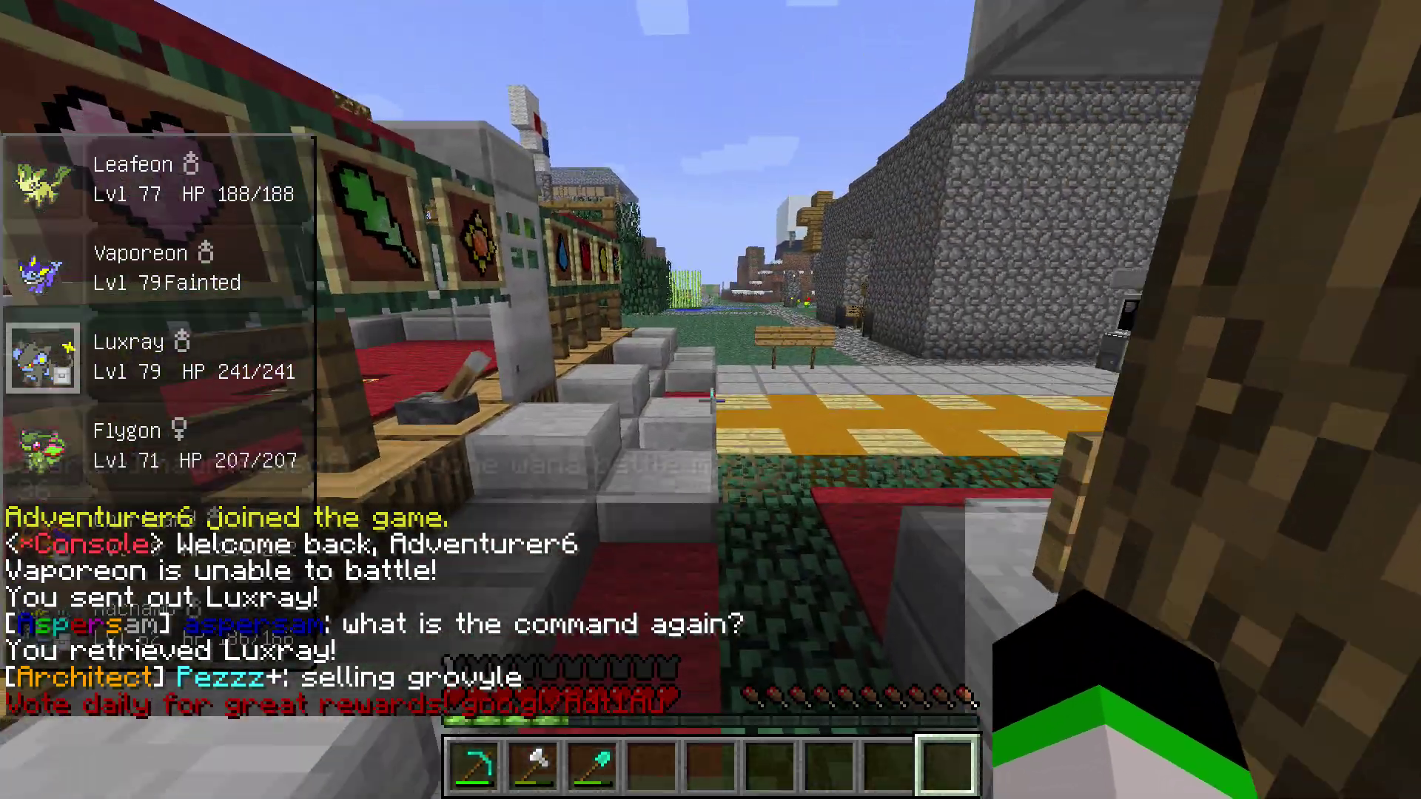
Walk through the server's town past the sugar cane pond and along the cobblestone path
key(w)
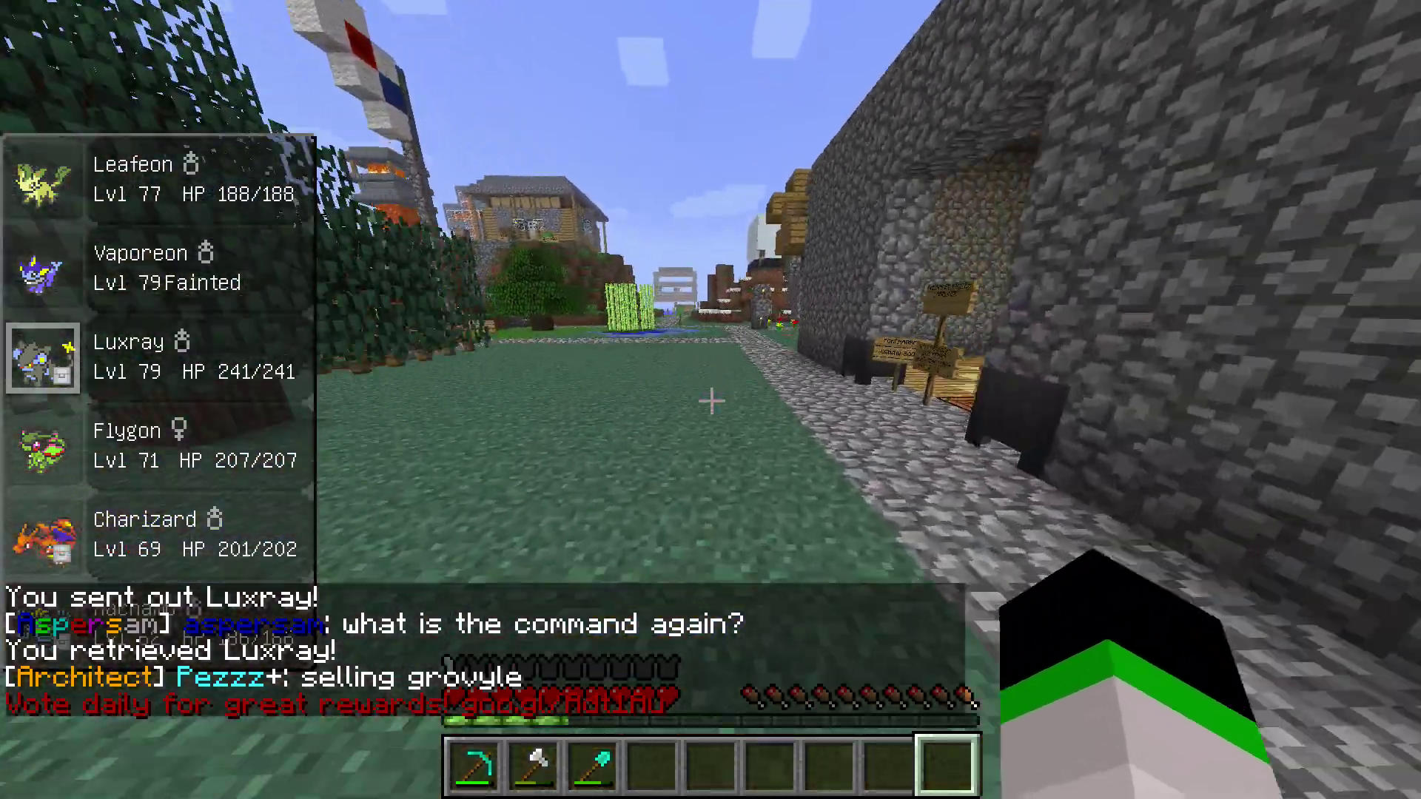
key(w)
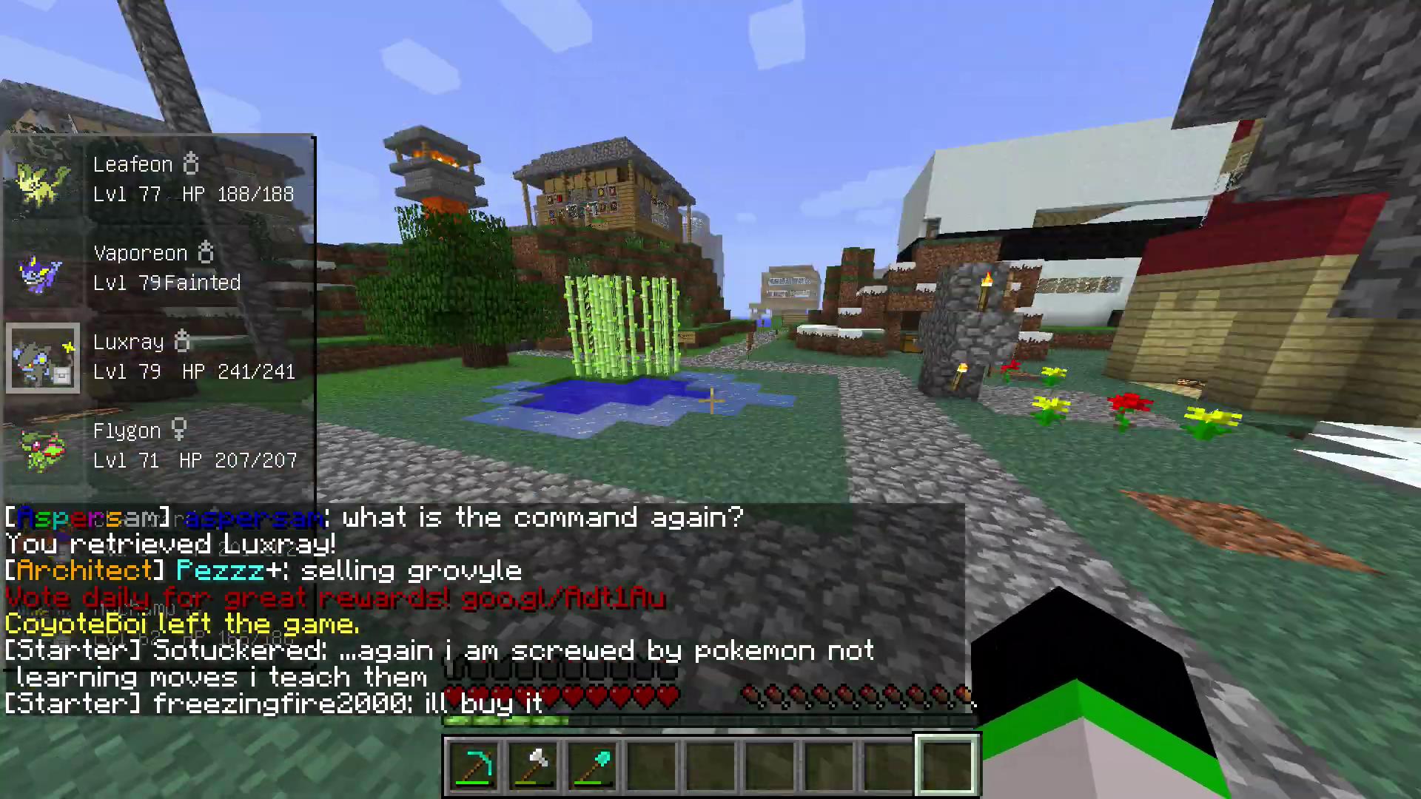
key(w)
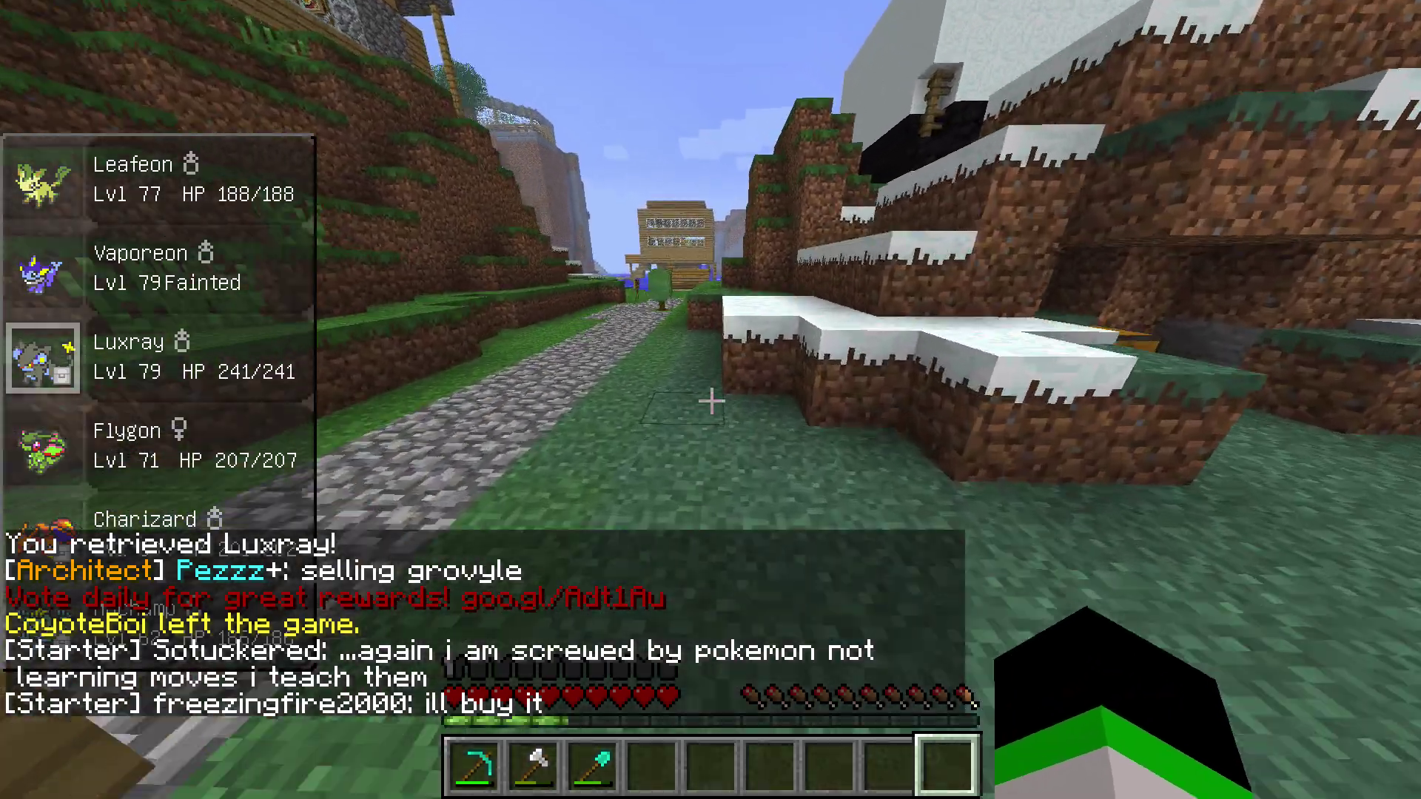
Open the video settings from the game menu and turn Fullscreen off
key(Escape)
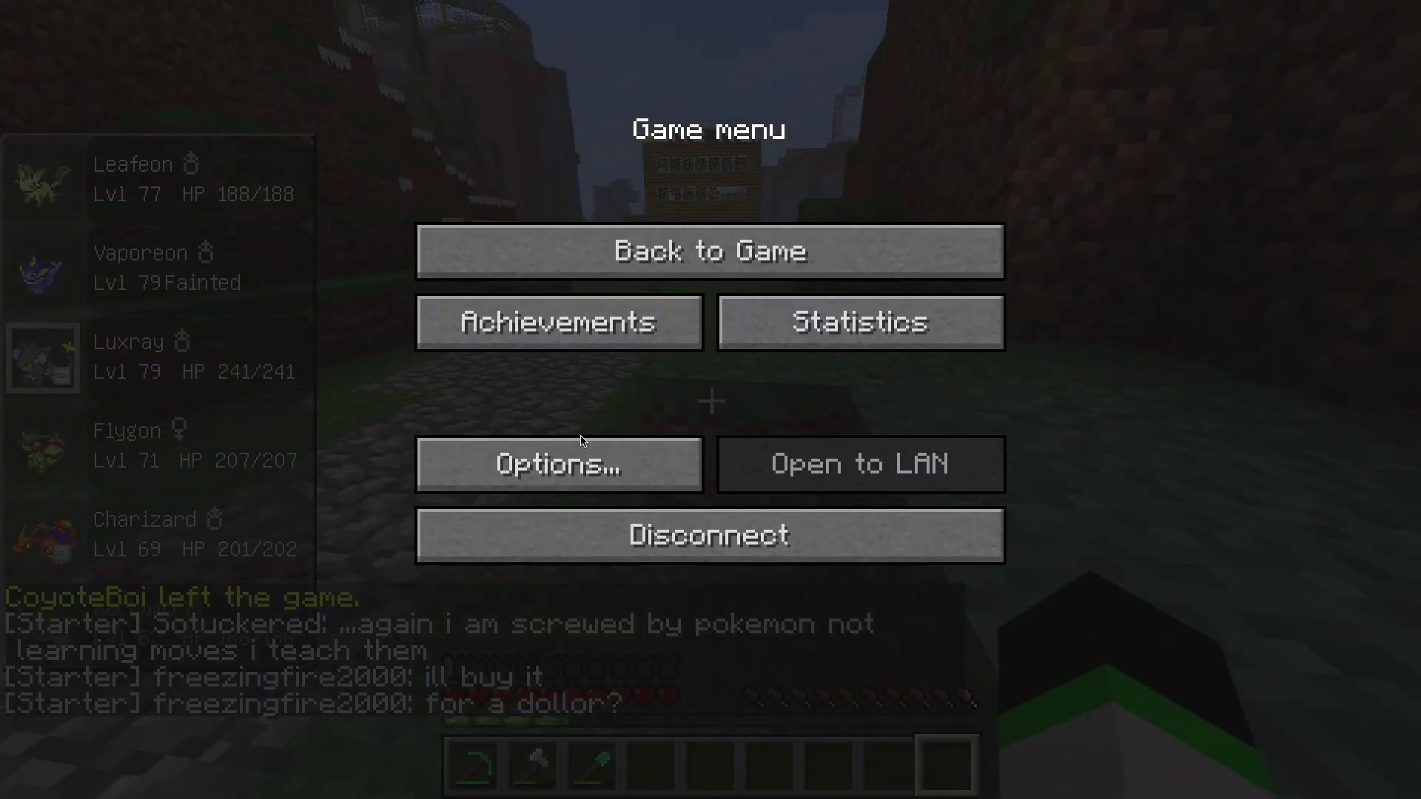
click(562, 463)
click(555, 421)
click(584, 586)
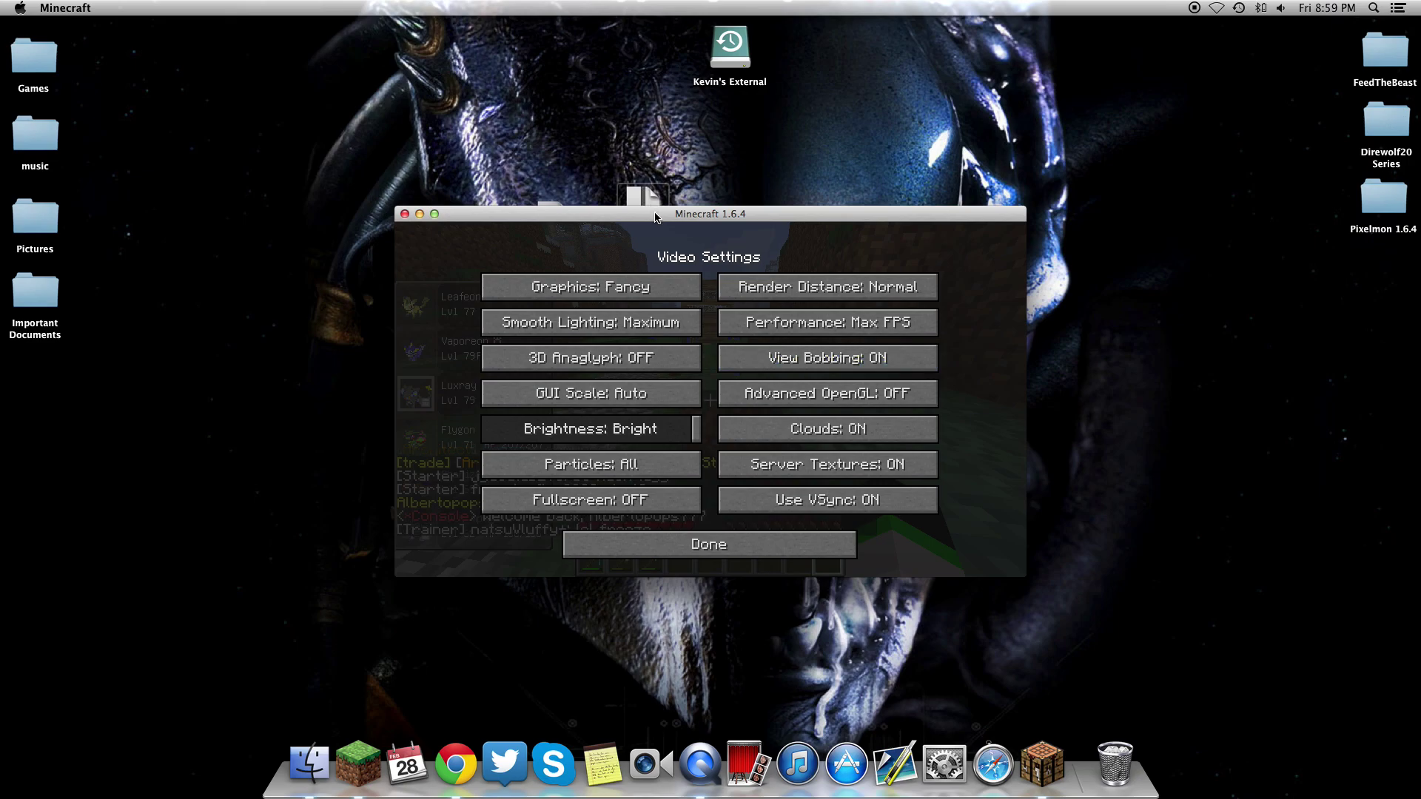
Move the Minecraft window higher on the screen and switch focus to the desktop
drag(655, 219, 631, 142)
click(632, 66)
click(631, 143)
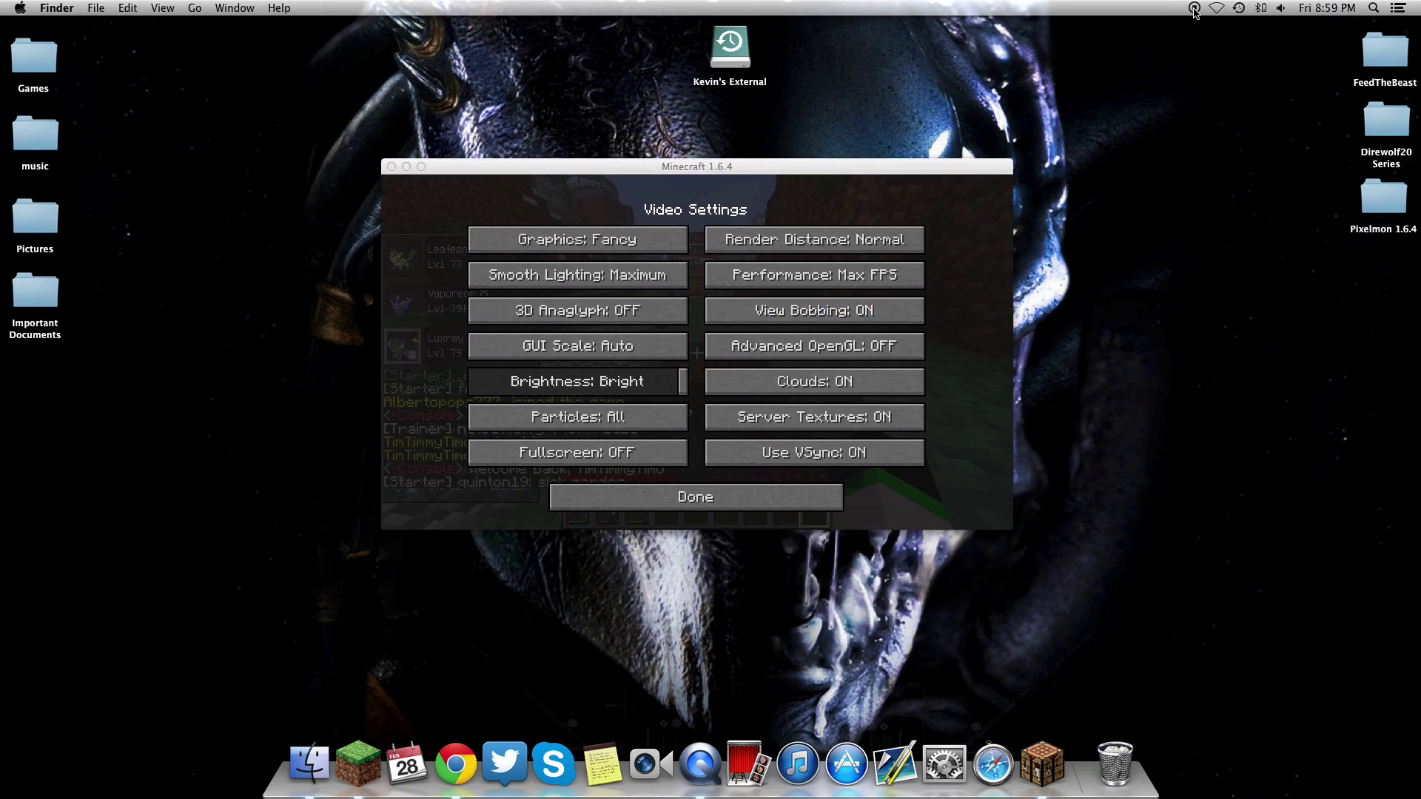